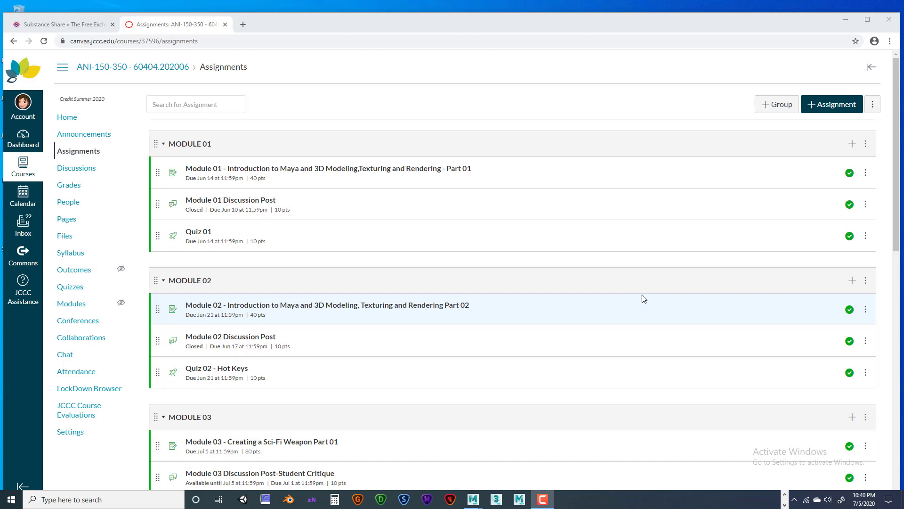
Open the "Module 04 - Creating a Sci-Fi weapon Part 2" assignment from the course's assignment list.
scroll(636, 302, "down", 4)
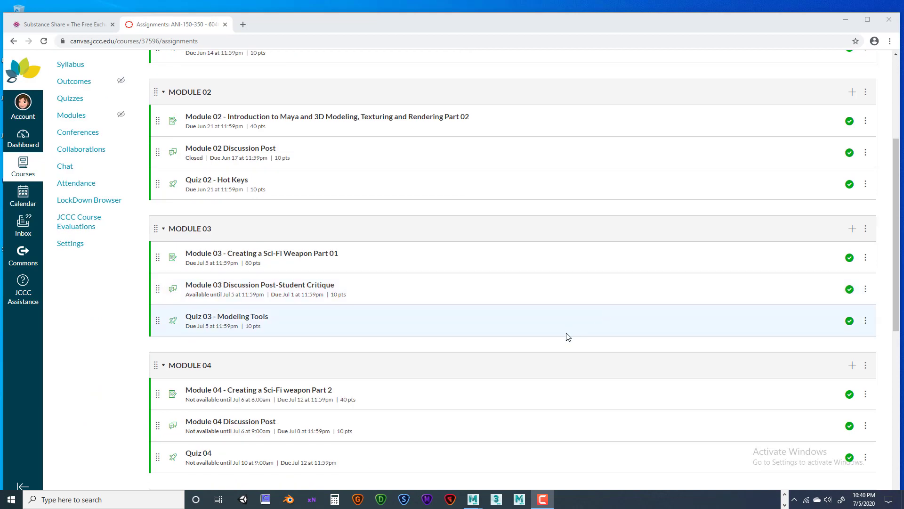
scroll(518, 336, "down", 2)
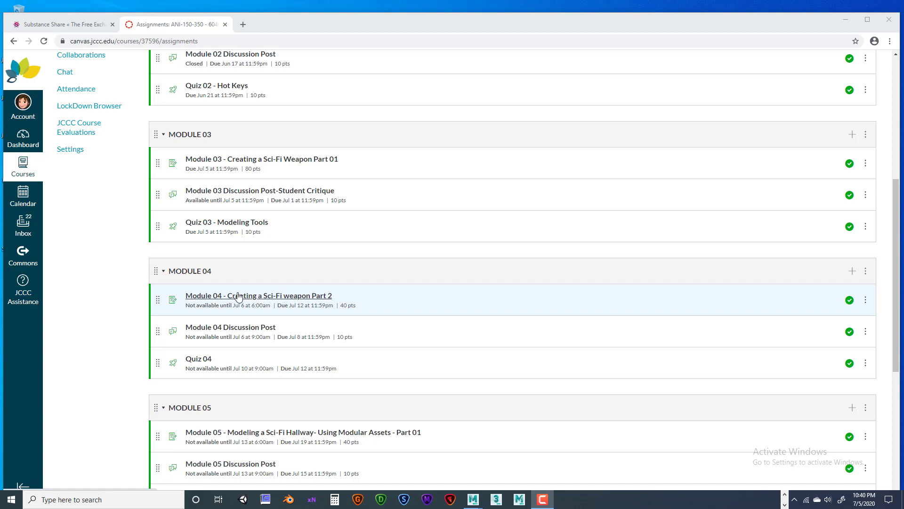
left_click(257, 296)
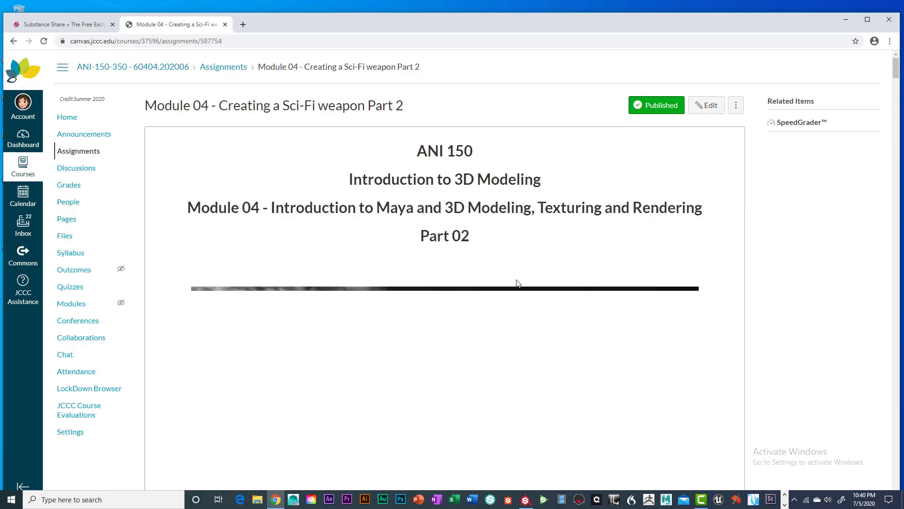
Read the assignment page's title section, instructor contact information, student notice and Weekly Schedule.
scroll(516, 282, "down", 2)
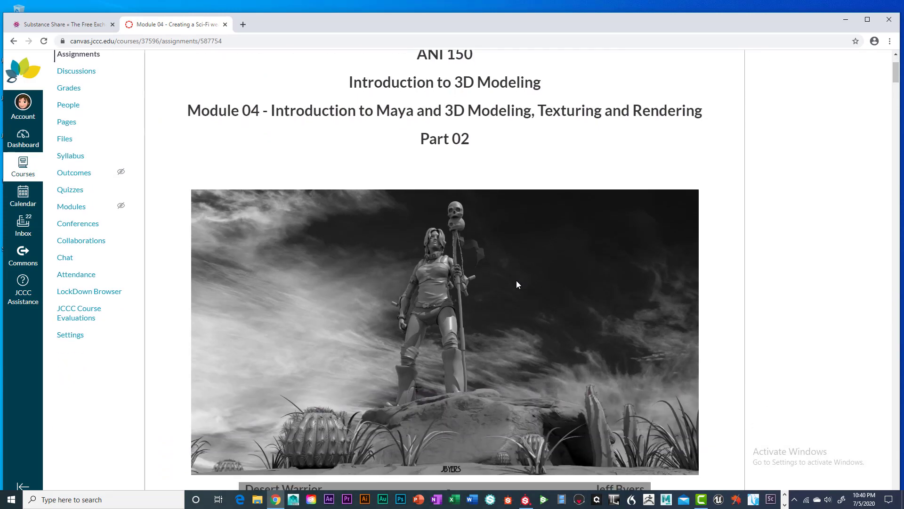
scroll(517, 283, "down", 6)
scroll(517, 281, "down", 2)
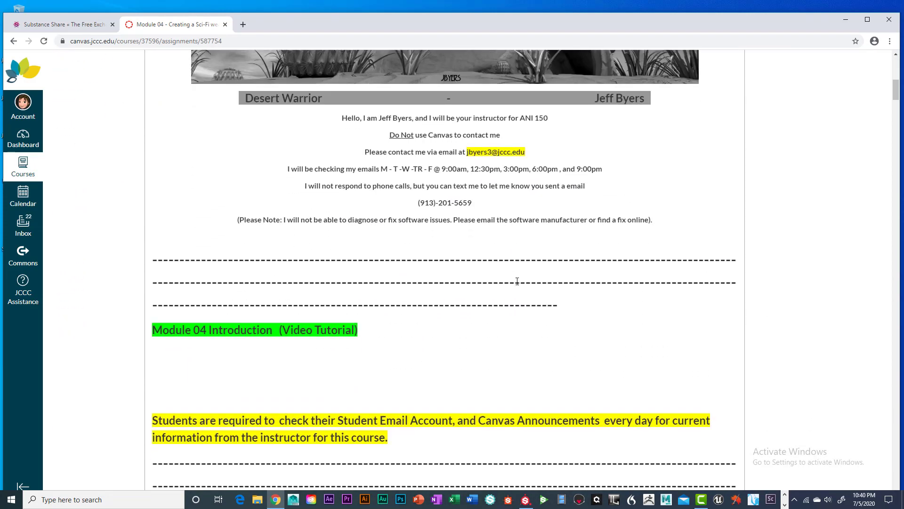
scroll(517, 282, "down", 5)
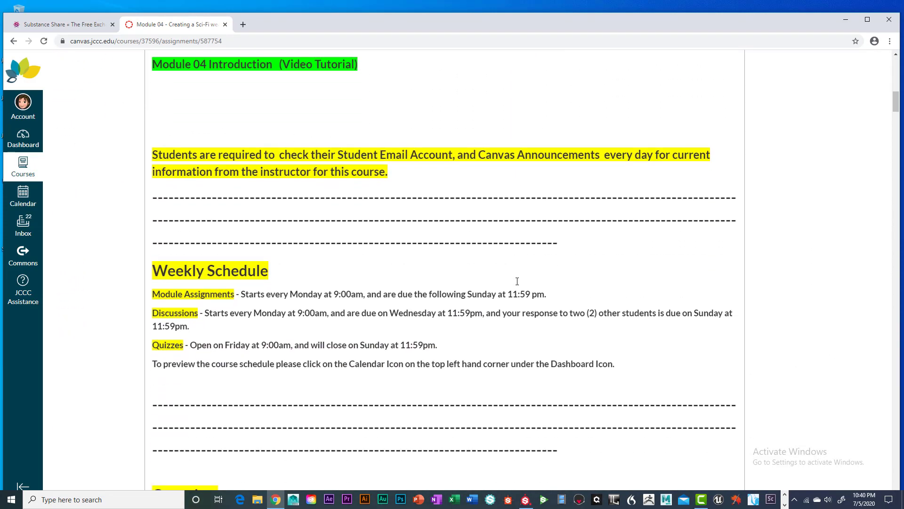
scroll(518, 281, "down", 1)
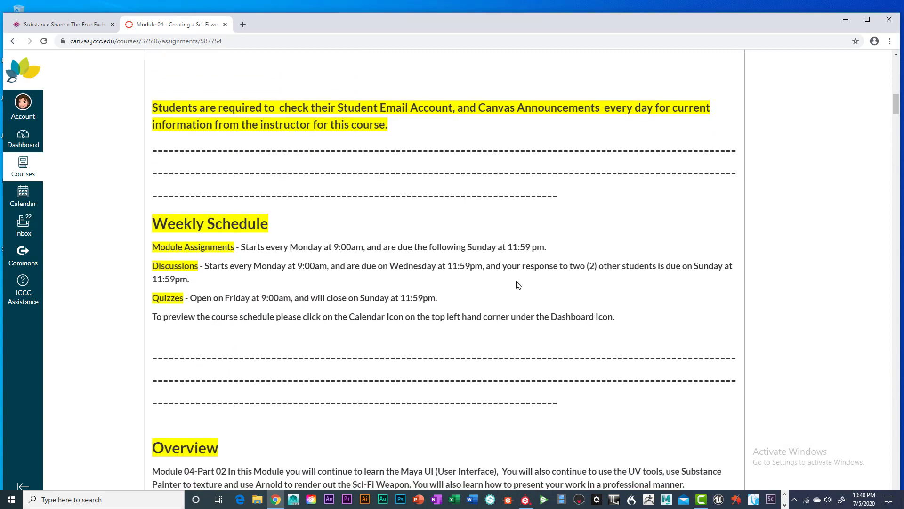
scroll(517, 284, "down", 2)
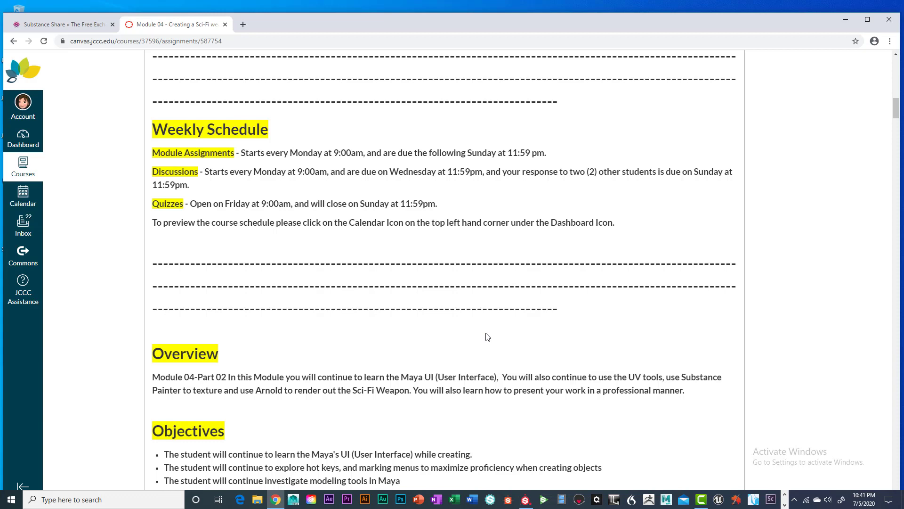
Read the module's Overview, Objectives and the list of skills expected by the end of the module.
scroll(487, 336, "down", 3)
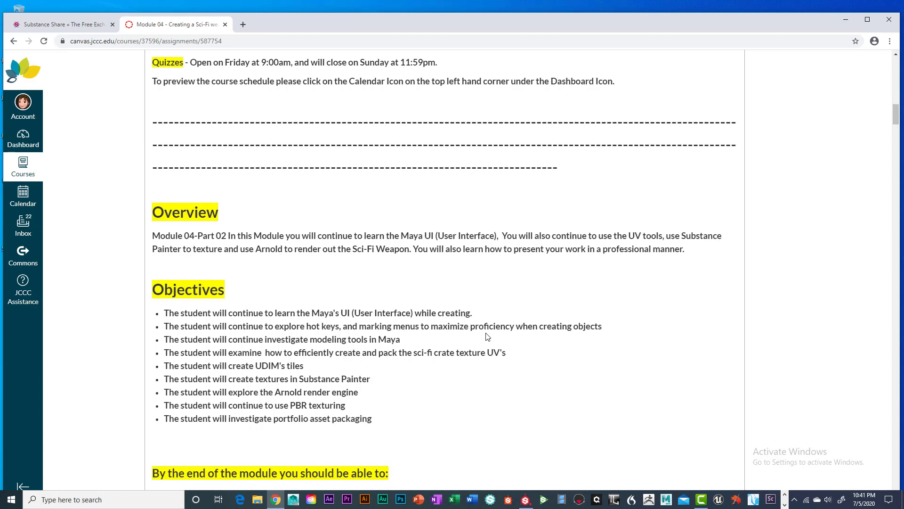
scroll(479, 330, "down", 2)
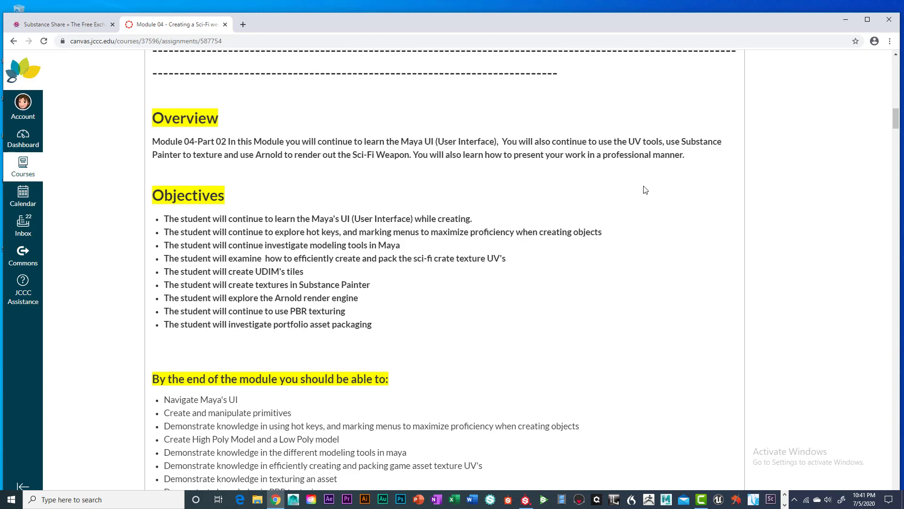
scroll(645, 190, "down", 1)
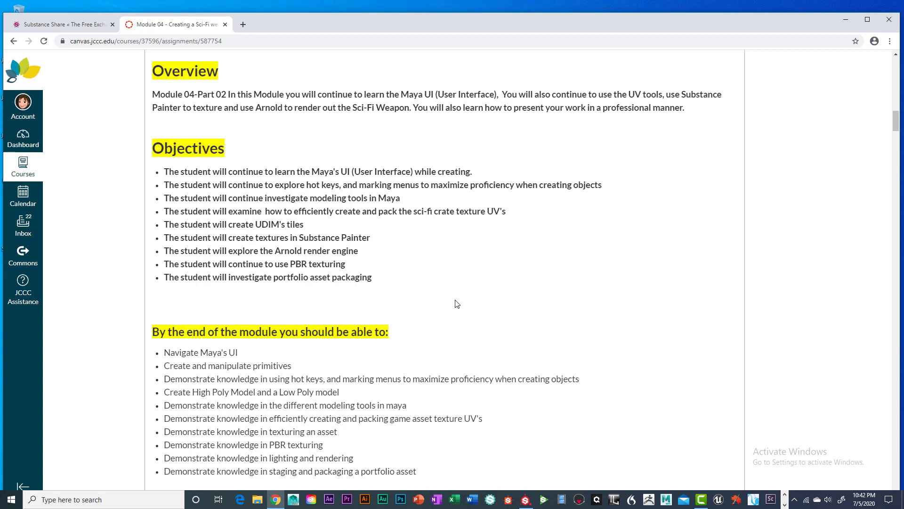
scroll(439, 302, "down", 1)
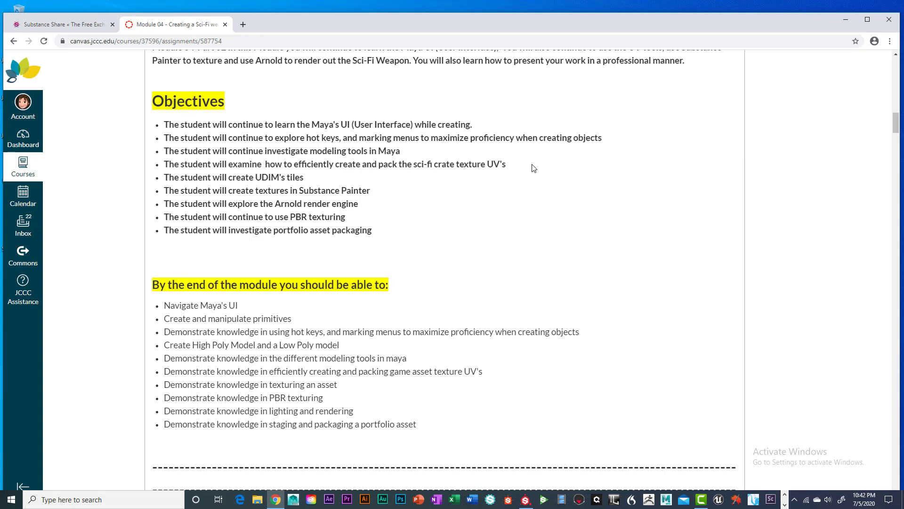
scroll(549, 218, "down", 1)
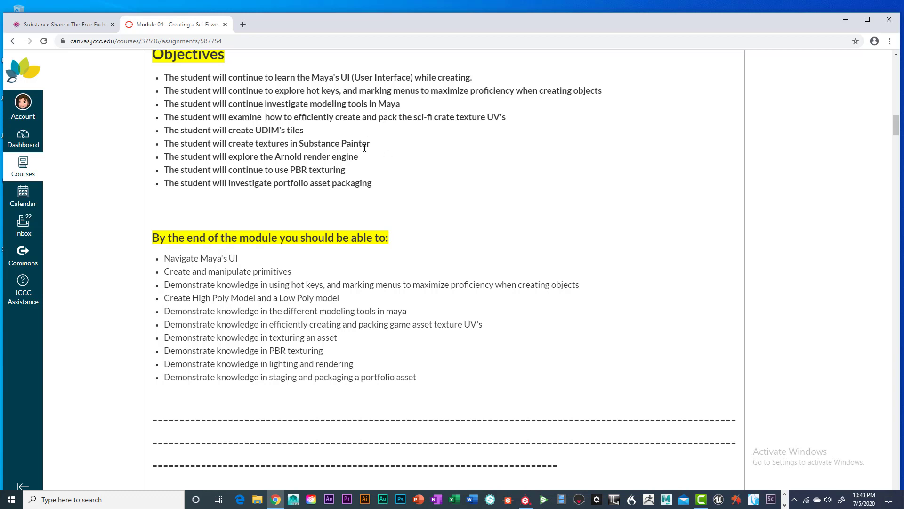
scroll(424, 181, "down", 3)
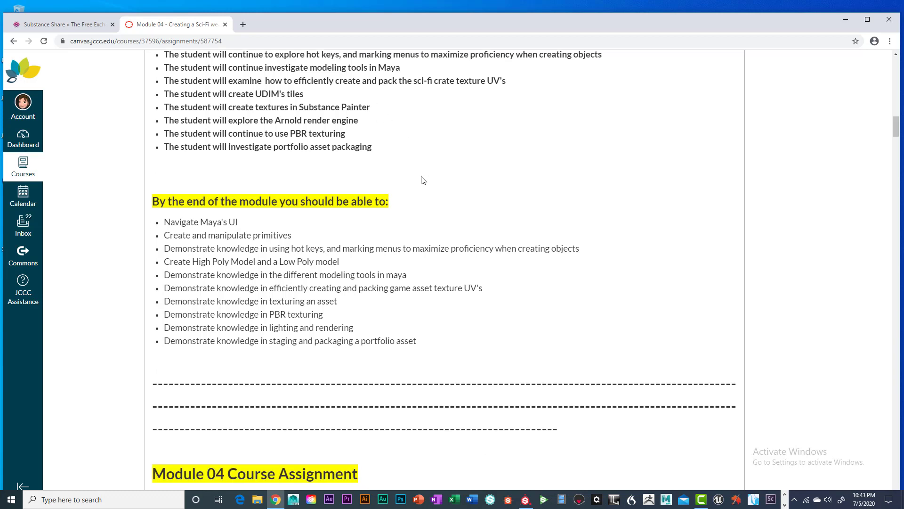
Review the Module 04 Course Assignment requirements and the Software Used list.
scroll(423, 180, "down", 4)
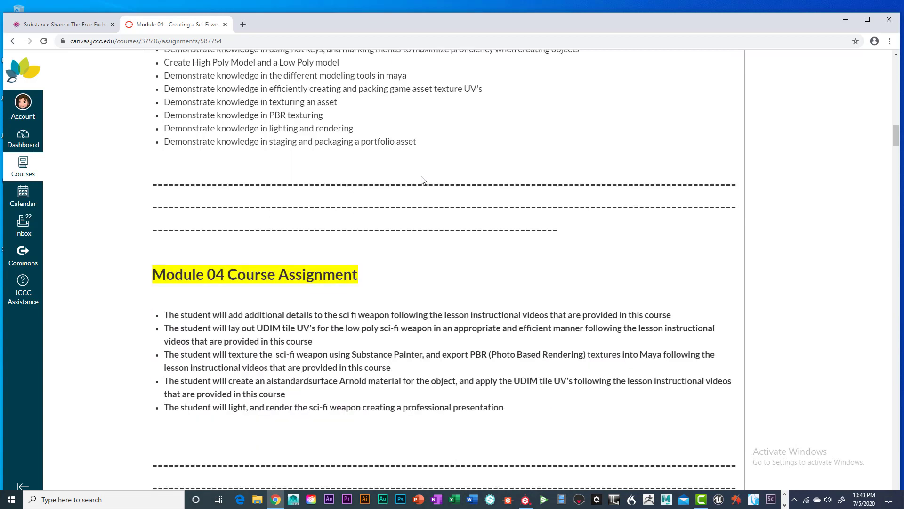
scroll(423, 179, "down", 1)
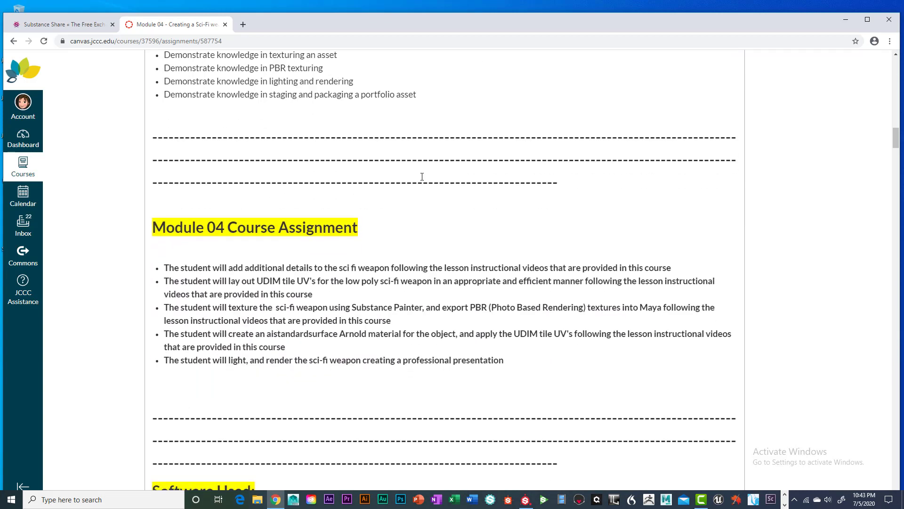
scroll(422, 177, "down", 5)
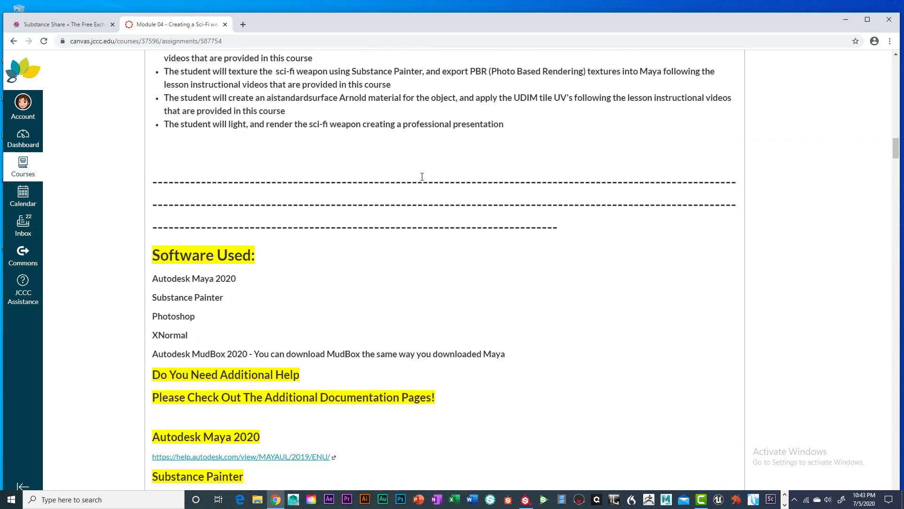
scroll(422, 177, "down", 10)
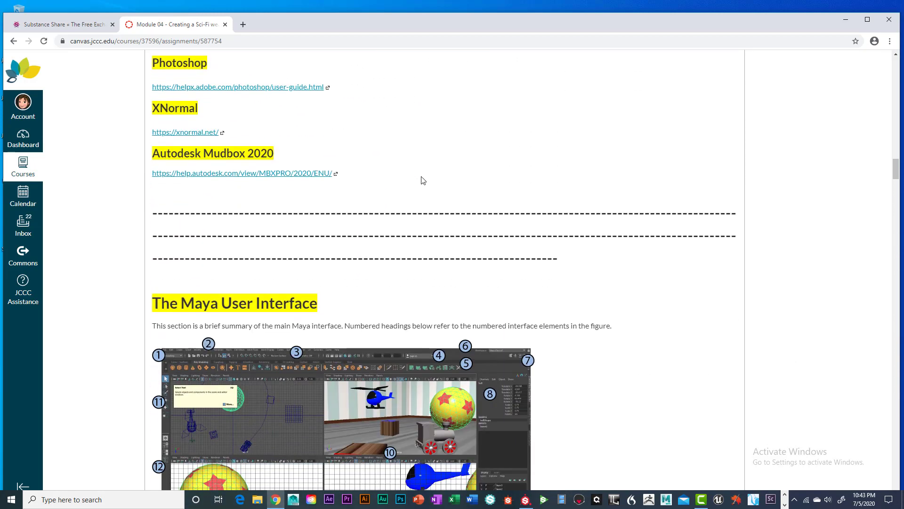
Examine the numbered figure in The Maya User Interface section and highlight the section's heading.
scroll(409, 186, "down", 2)
scroll(356, 202, "down", 1)
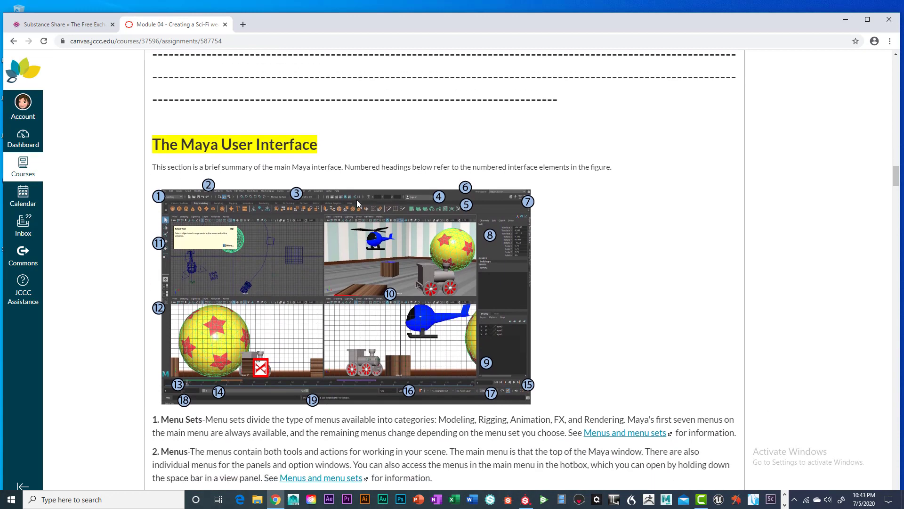
scroll(357, 203, "down", 3)
scroll(390, 262, "up", 2)
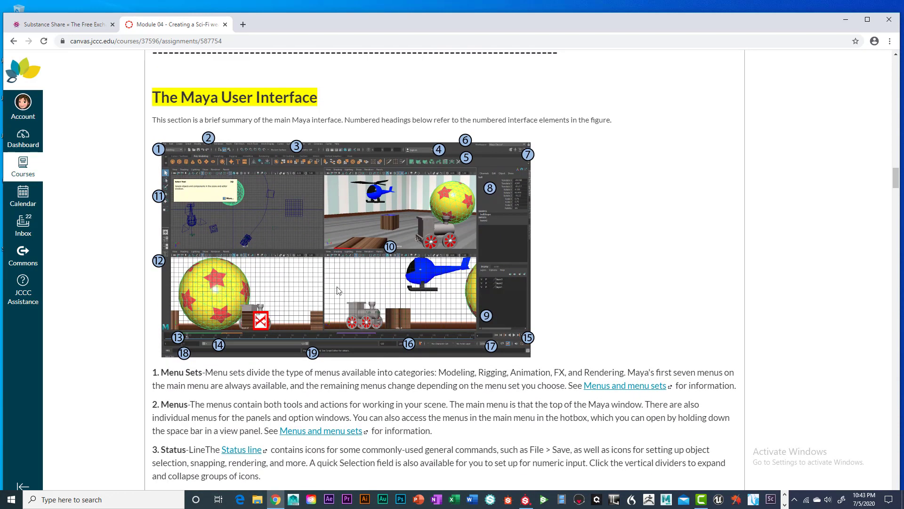
left_click_drag(153, 95, 317, 91)
Go back to the additional help section and look over the software documentation links.
scroll(414, 111, "up", 7)
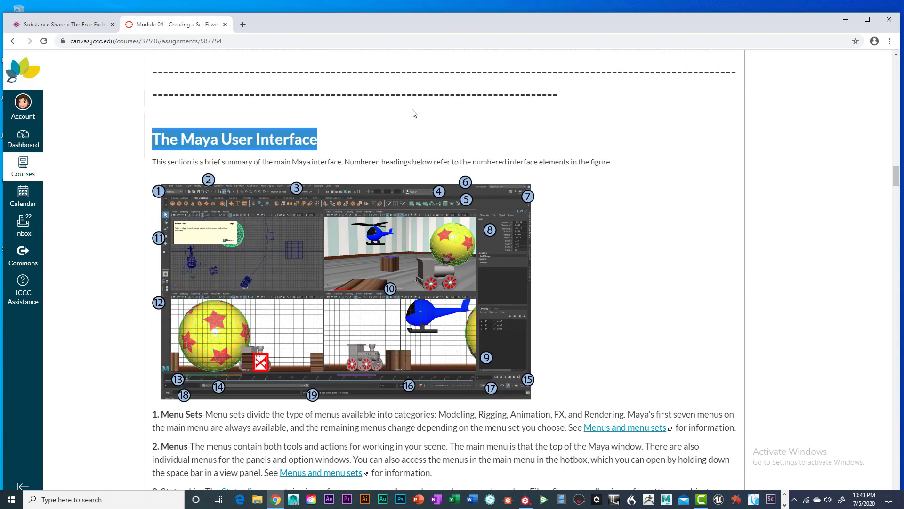
scroll(337, 141, "up", 3)
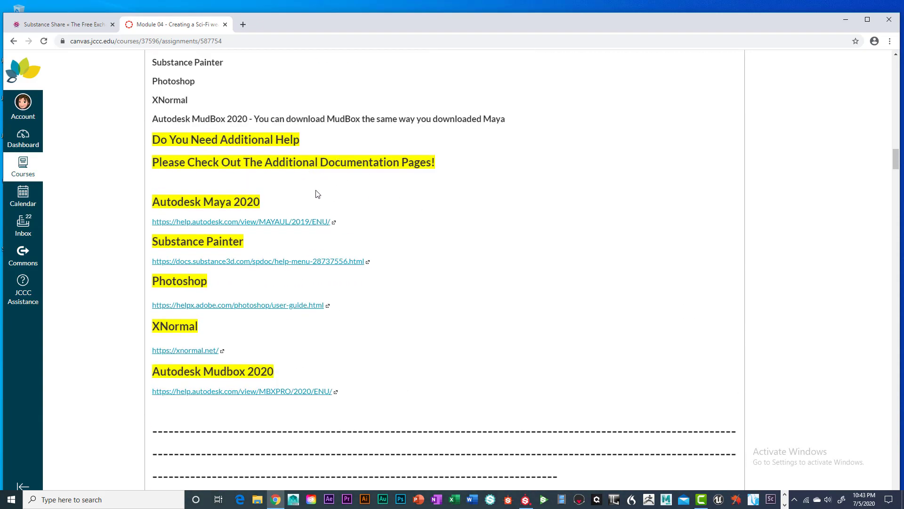
scroll(433, 214, "down", 3)
Skim the numbered Maya interface descriptions and return to the Menu Sets entry below the figure.
scroll(434, 215, "down", 8)
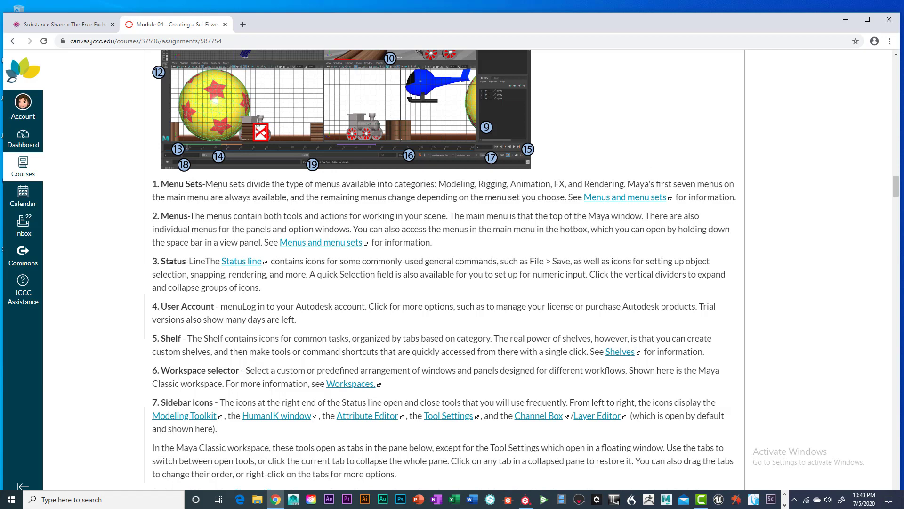
scroll(170, 279, "down", 10)
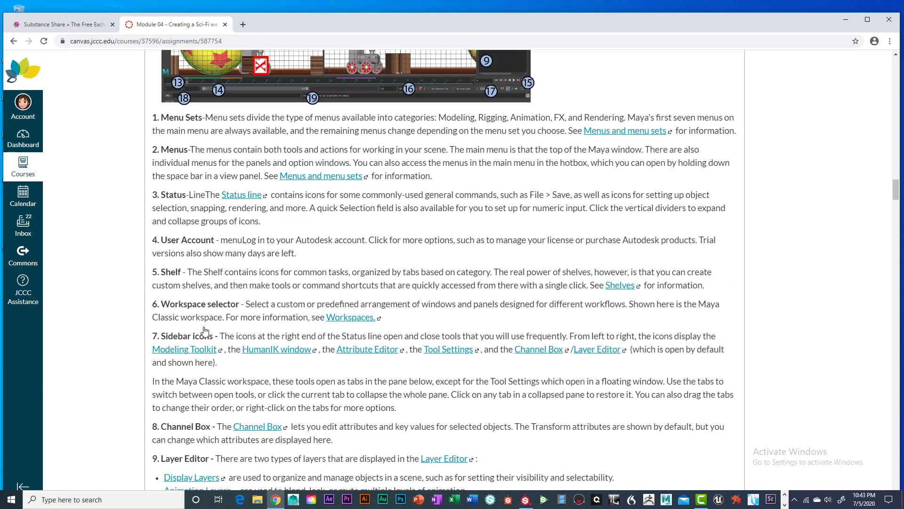
scroll(203, 324, "down", 2)
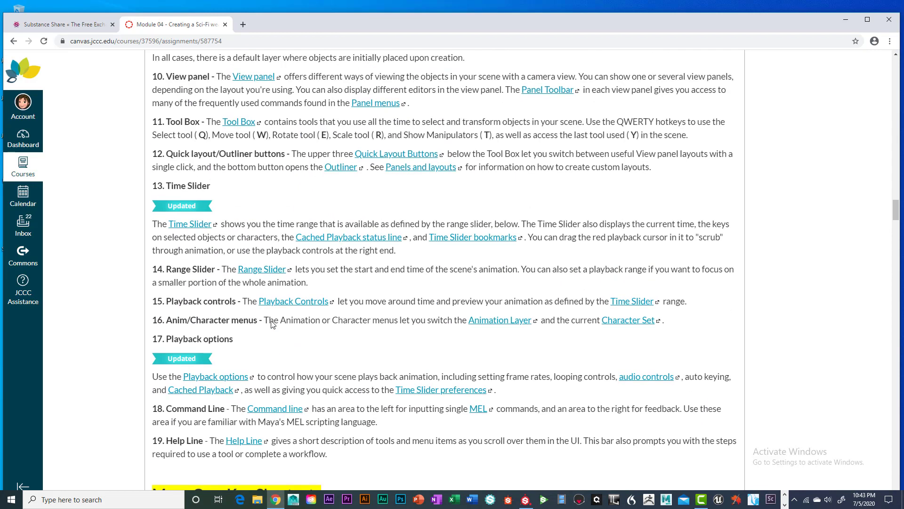
scroll(271, 323, "up", 6)
scroll(272, 320, "up", 3)
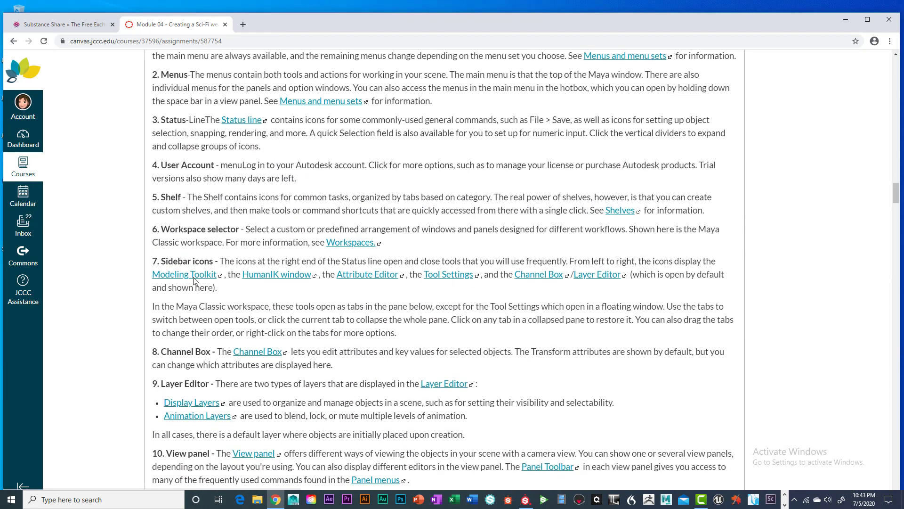
scroll(175, 209, "up", 3)
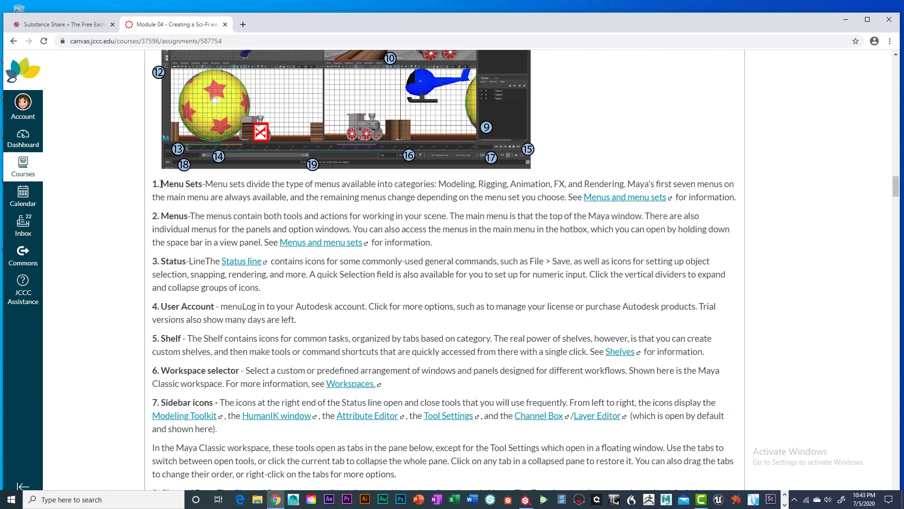
scroll(213, 168, "up", 3)
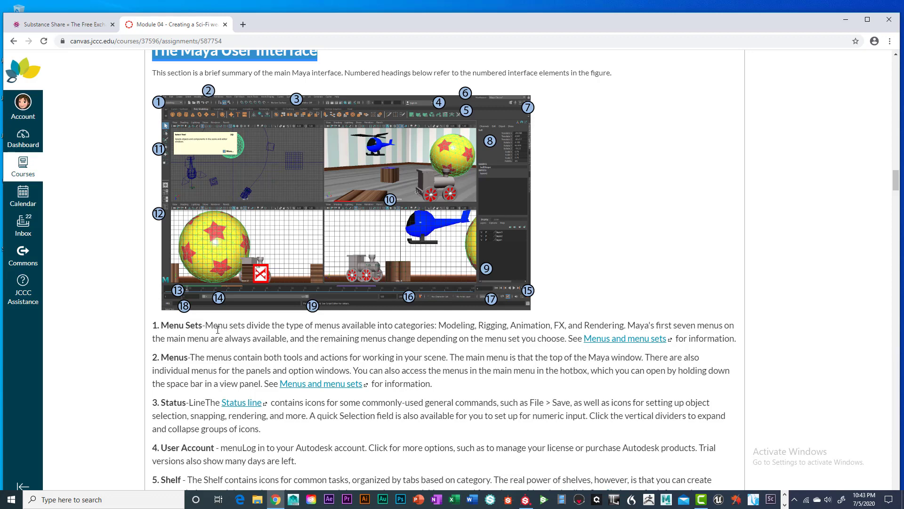
Highlight the Menu Sets, Menus and Status terms one after another in the numbered interface descriptions.
scroll(184, 337, "down", 1)
left_click_drag(160, 278, 206, 279)
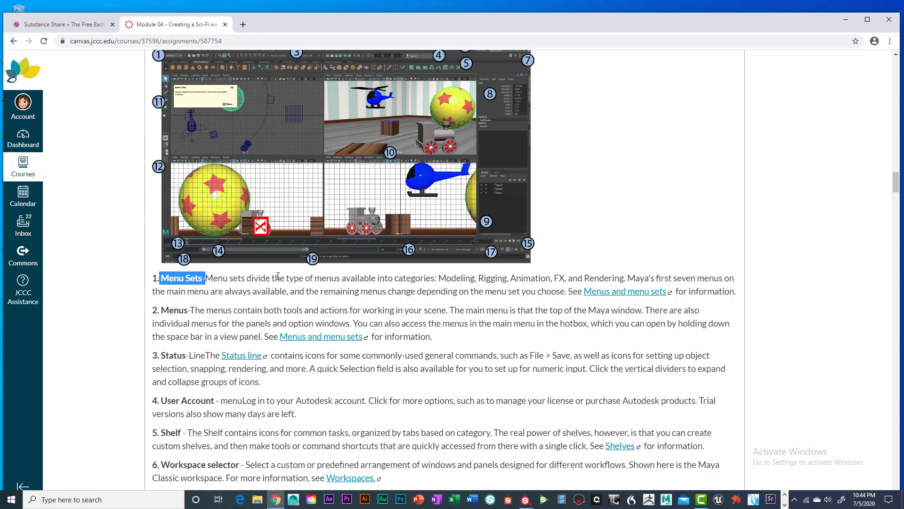
left_click_drag(204, 278, 227, 277)
left_click(228, 277)
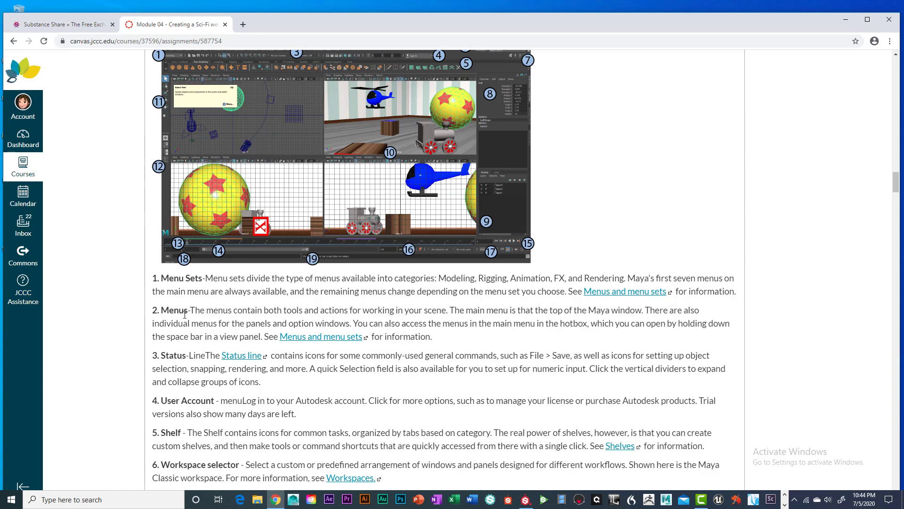
left_click_drag(162, 310, 188, 309)
left_click_drag(162, 356, 203, 354)
Highlight the Shelf and Sidebar icons terms, and look through the remaining interface descriptions down to Help Line.
scroll(494, 365, "down", 2)
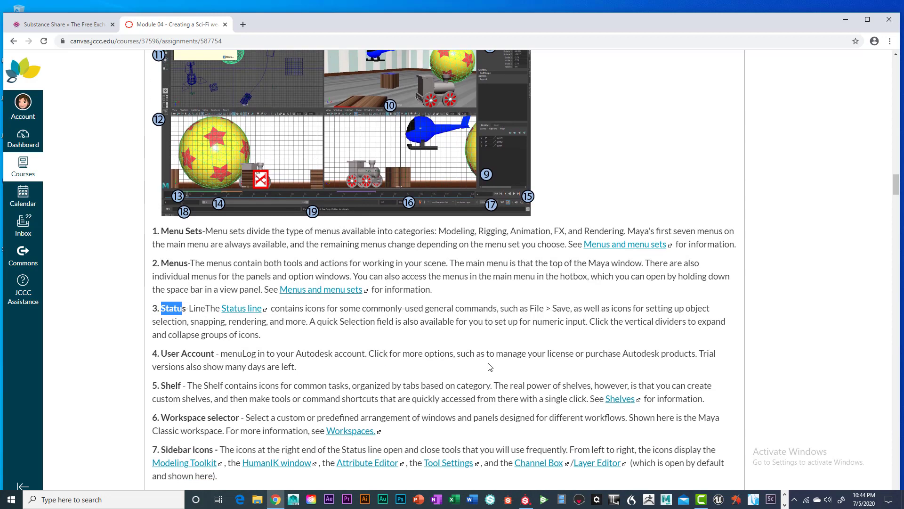
left_click_drag(163, 338, 182, 338)
scroll(183, 339, "down", 2)
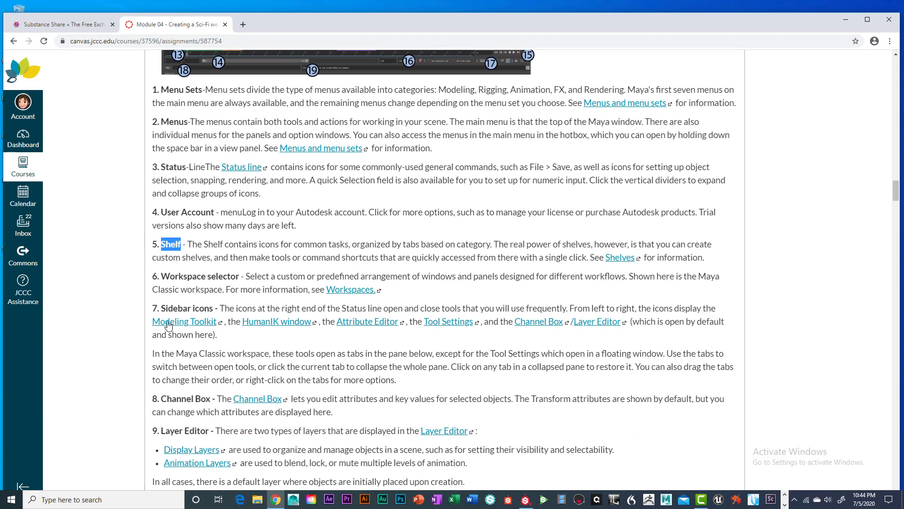
left_click_drag(162, 309, 214, 309)
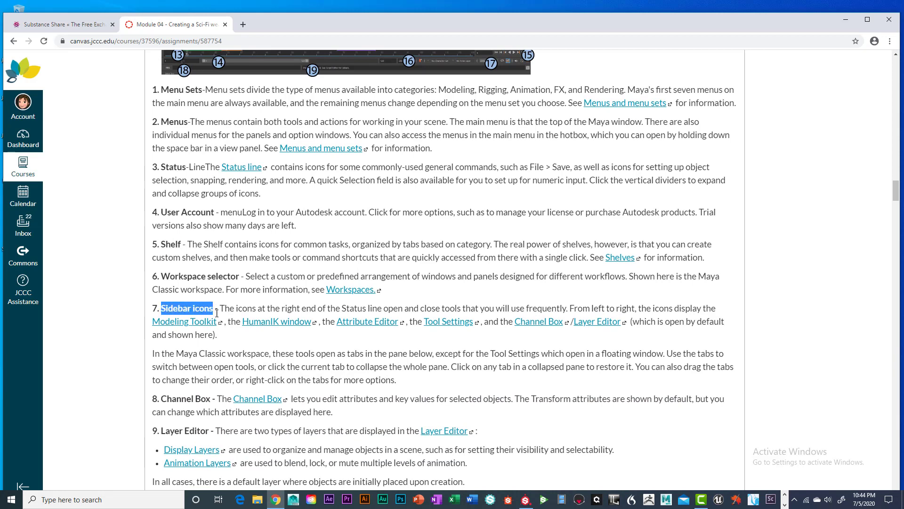
scroll(262, 338, "down", 3)
scroll(237, 374, "down", 4)
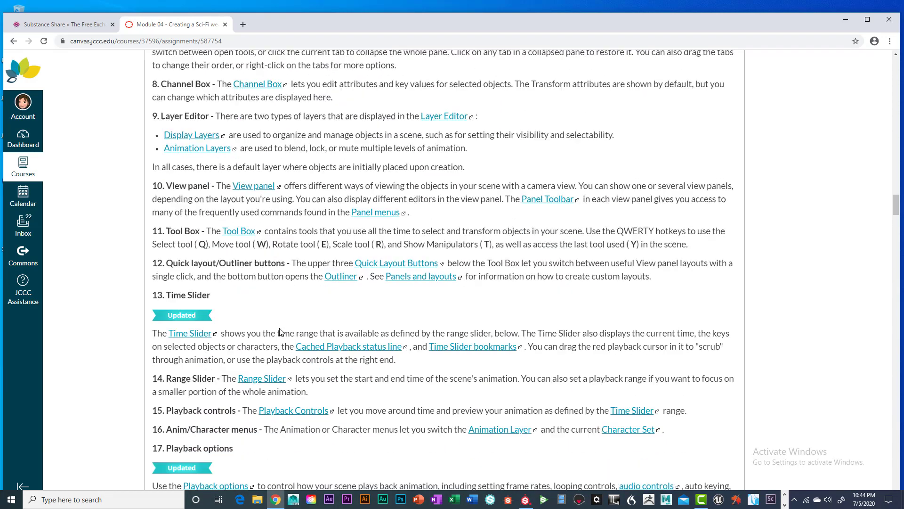
scroll(266, 363, "down", 5)
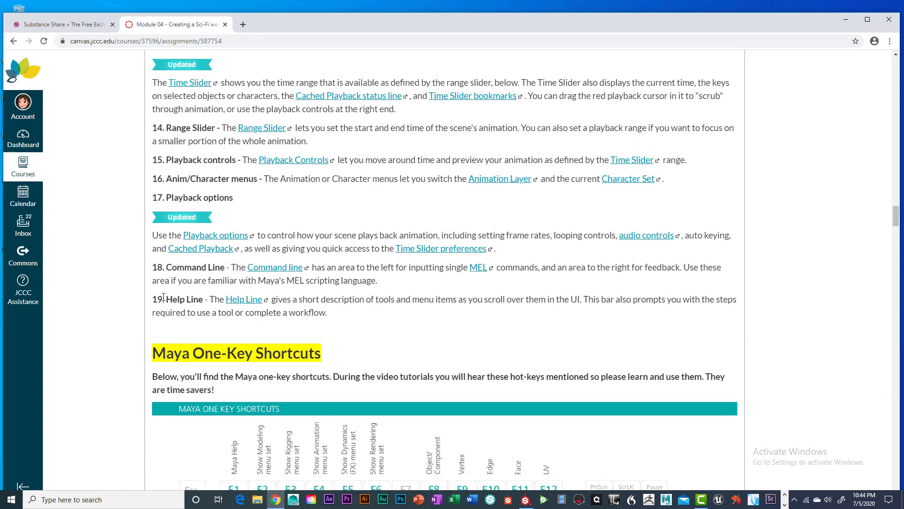
Highlight the Help Line term in the interface descriptions, and look over the Maya One-Key Shortcuts chart and its key list.
left_click_drag(167, 299, 206, 299)
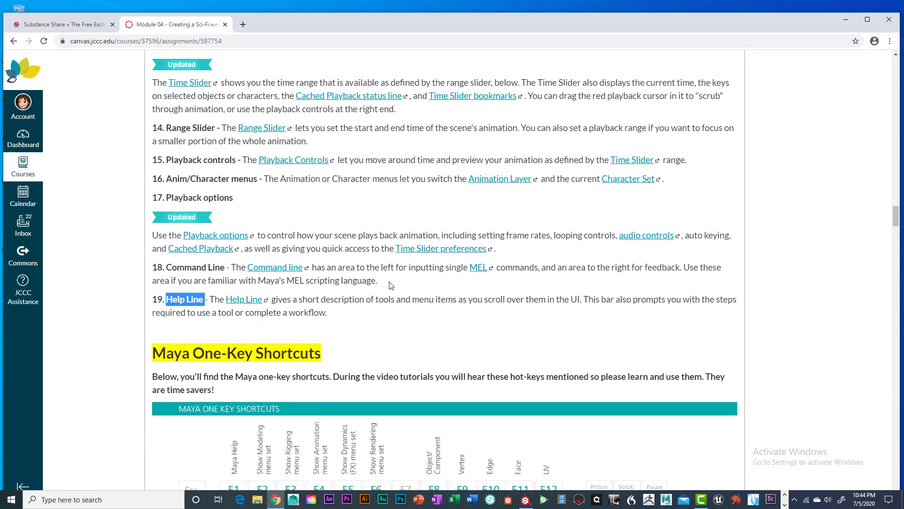
scroll(467, 264, "down", 3)
scroll(465, 262, "down", 5)
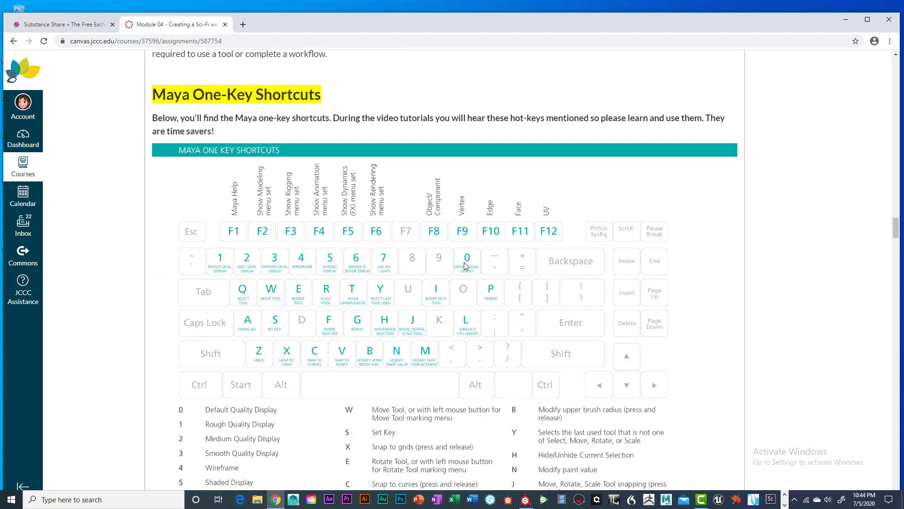
scroll(397, 250, "down", 2)
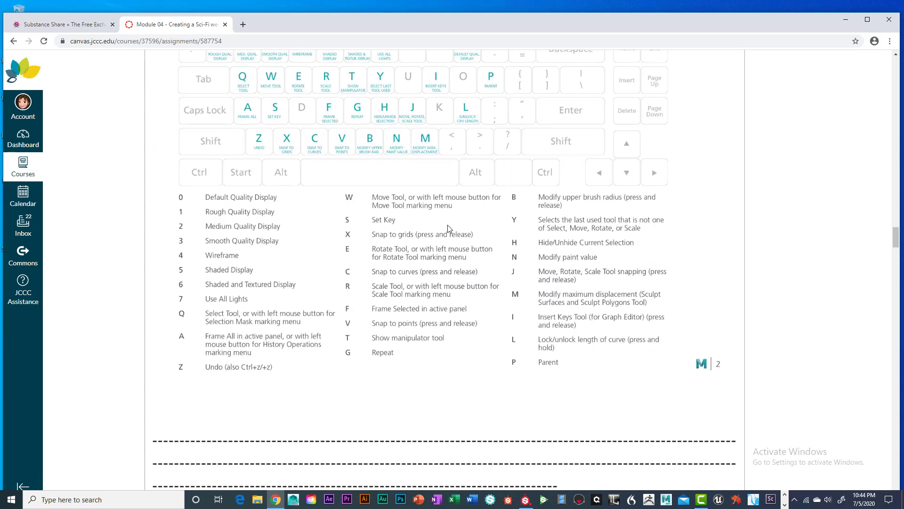
Look over the Lesson Content videos on Basic UV Mapping Techniques and Working with Lighting 01, returning to the section's start.
scroll(447, 230, "down", 5)
scroll(446, 231, "down", 3)
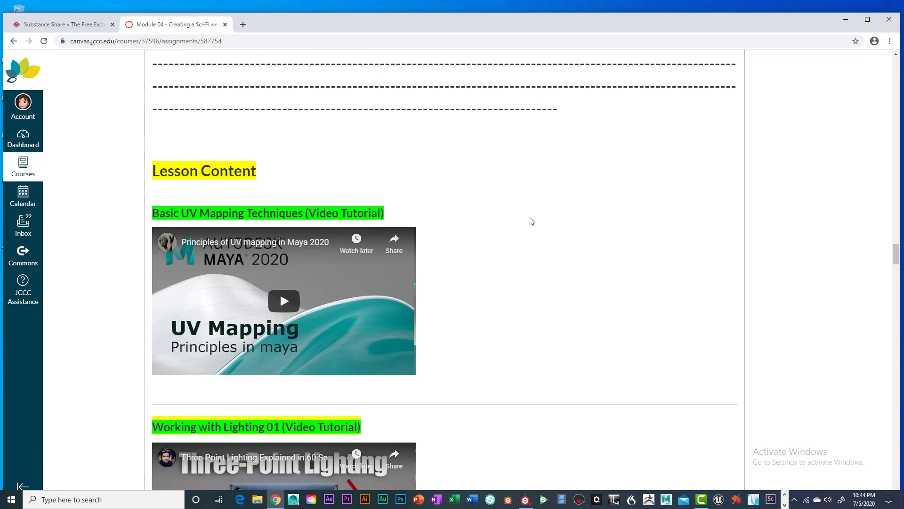
scroll(531, 221, "down", 1)
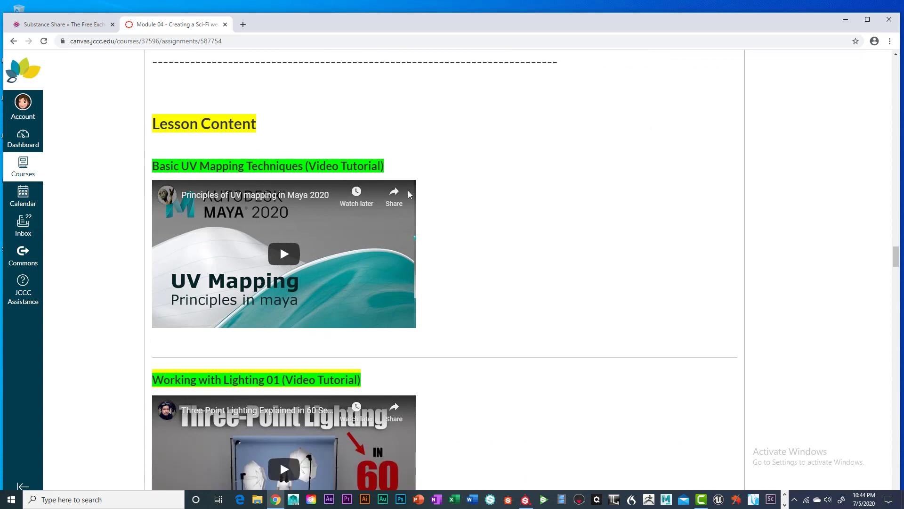
scroll(321, 158, "down", 4)
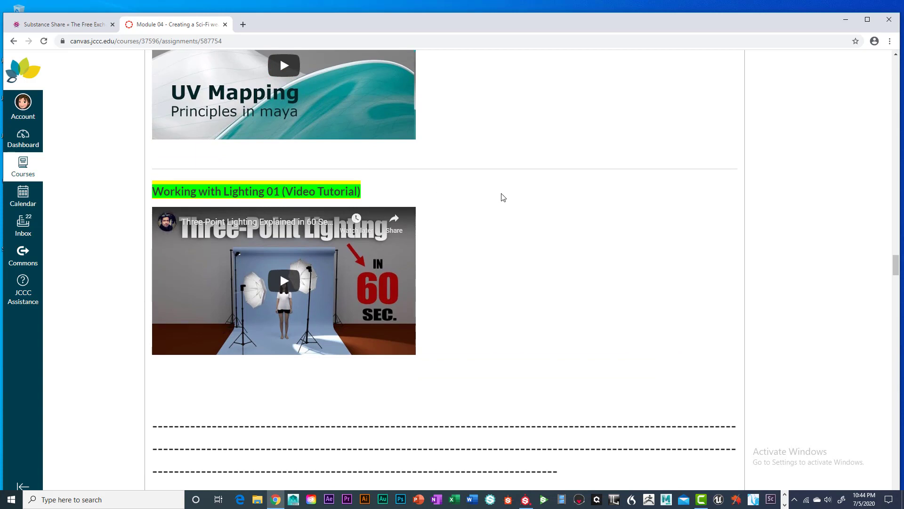
scroll(502, 210, "down", 3)
scroll(503, 212, "down", 1)
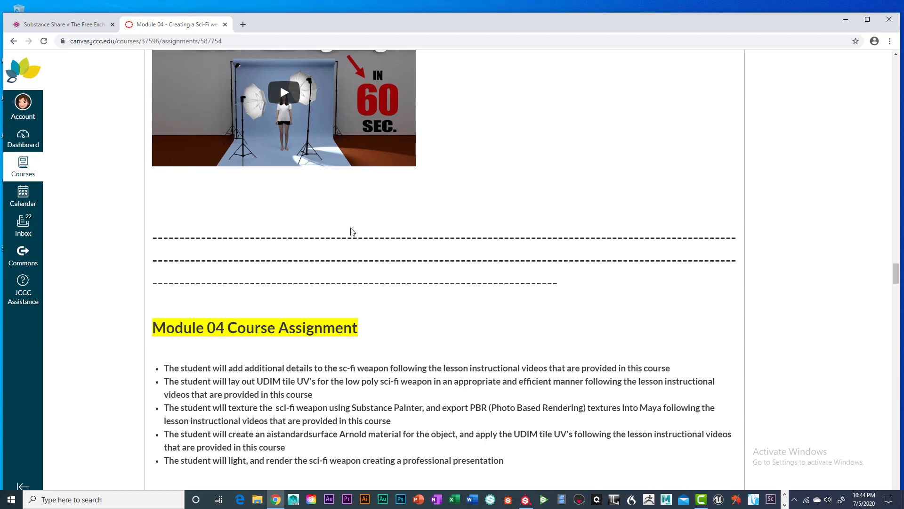
scroll(352, 230, "down", 1)
scroll(372, 217, "up", 3)
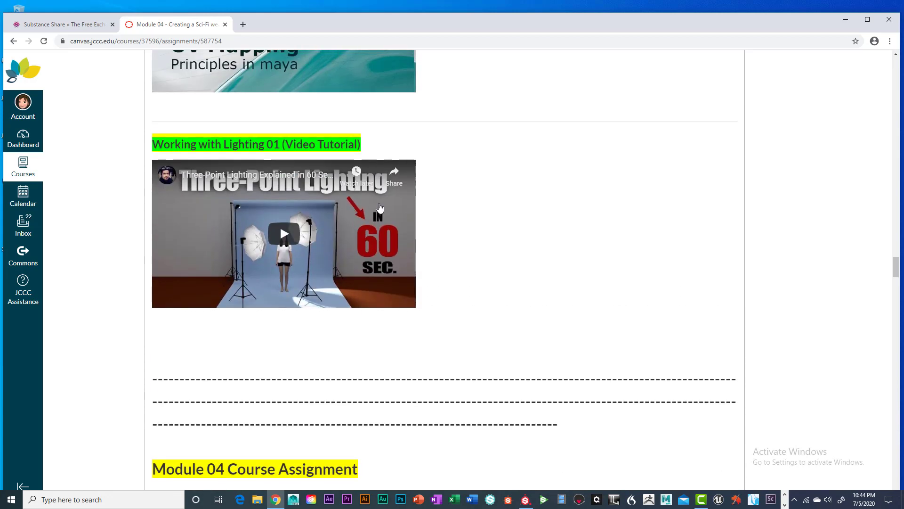
scroll(424, 196, "up", 3)
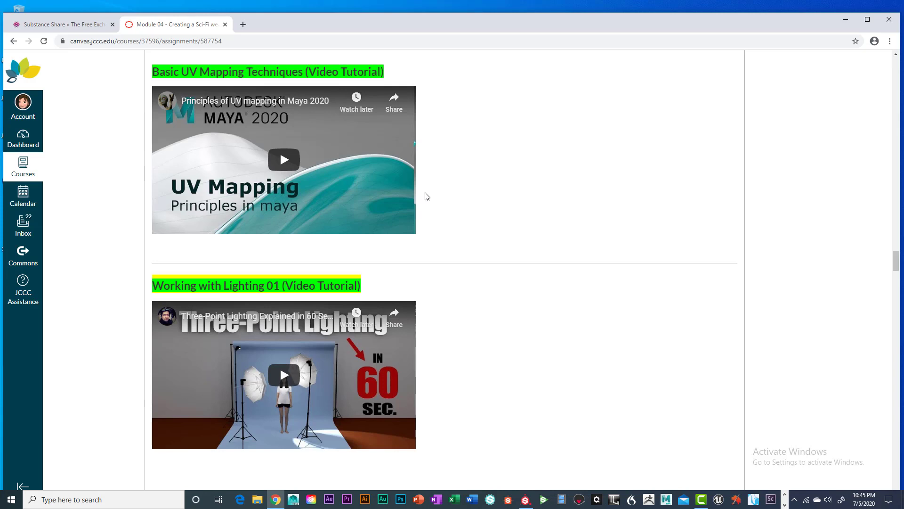
scroll(437, 257, "up", 2)
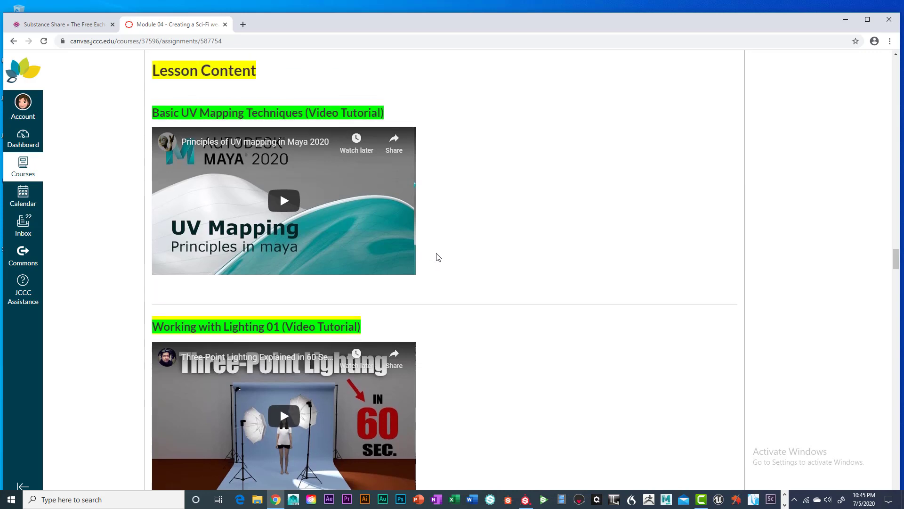
Read the list of student tasks under the Module 04 Course Assignment heading.
scroll(433, 259, "down", 5)
scroll(432, 259, "down", 5)
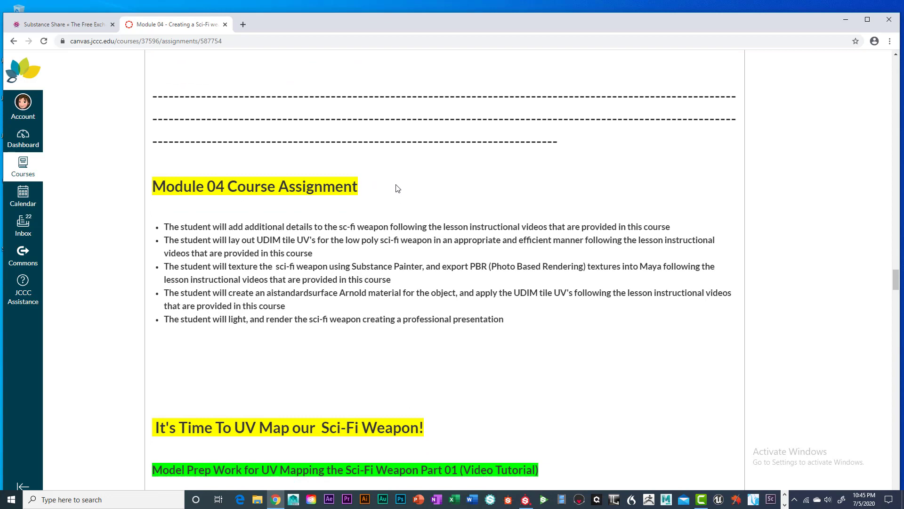
scroll(394, 184, "down", 1)
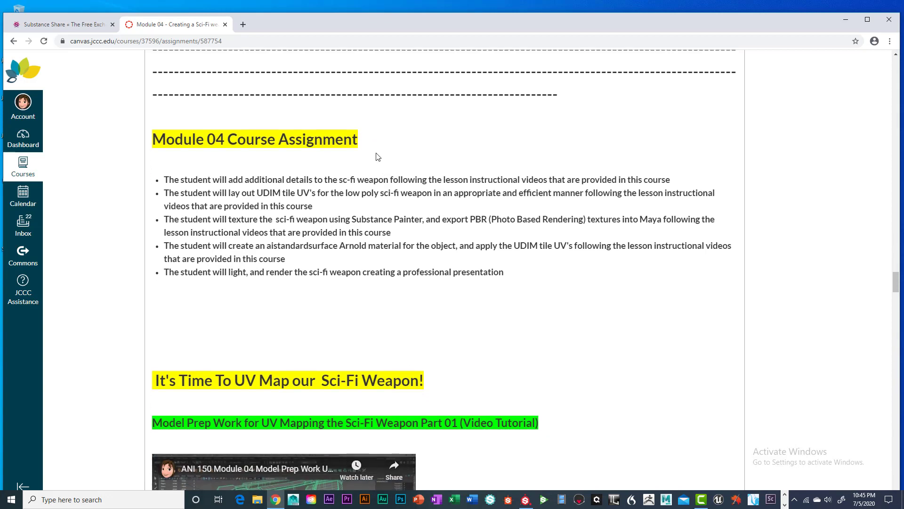
scroll(372, 149, "down", 1)
scroll(410, 149, "up", 2)
scroll(438, 184, "down", 1)
scroll(334, 204, "down", 1)
scroll(331, 196, "up", 1)
Look through the model prep work and UV mapping video tutorials for the Sci-Fi weapon, down to UV Mapping Part 02.
scroll(499, 212, "down", 5)
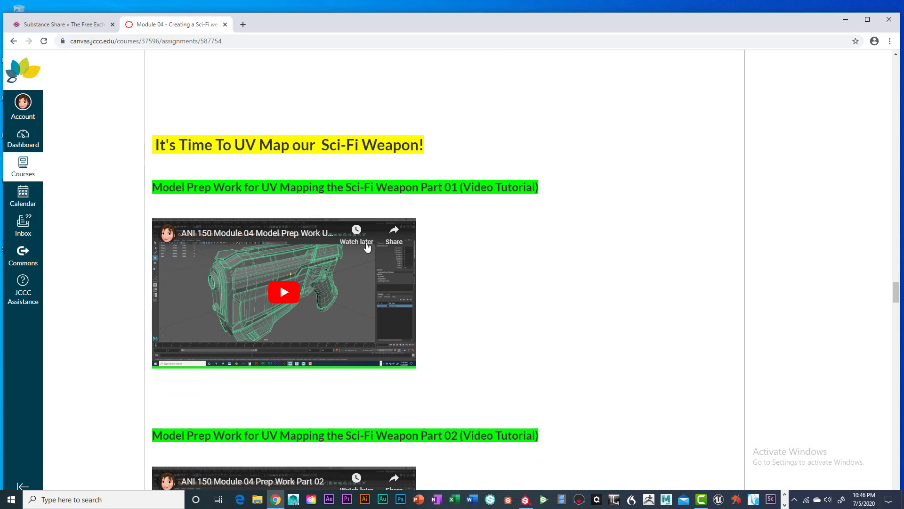
scroll(447, 250, "down", 1)
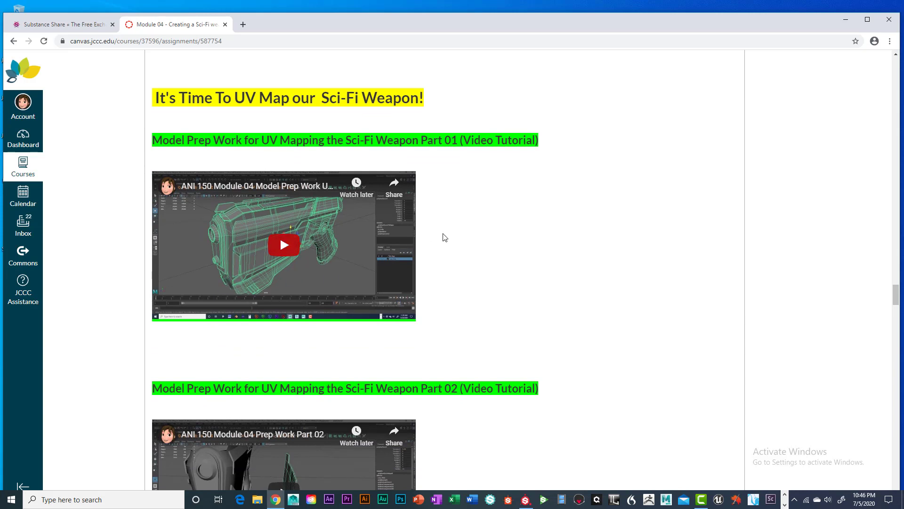
scroll(445, 238, "down", 1)
scroll(474, 226, "down", 2)
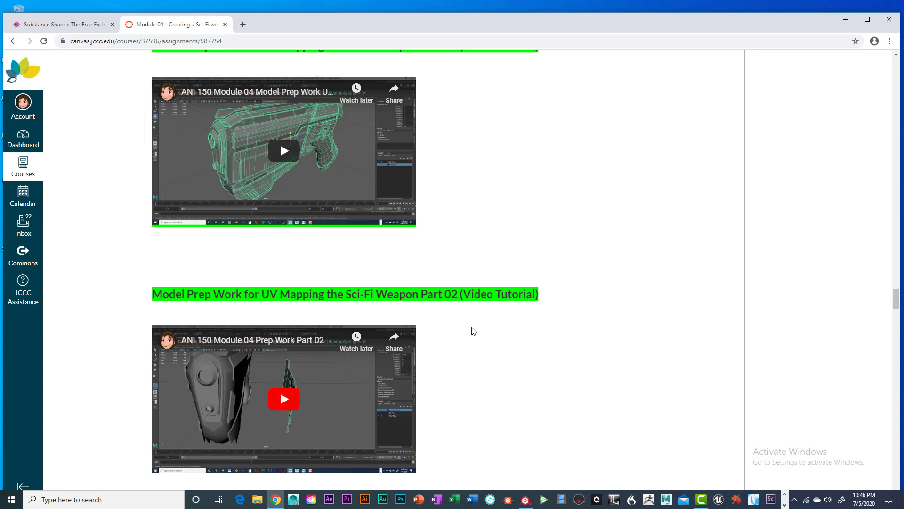
scroll(513, 330, "down", 2)
scroll(515, 329, "down", 2)
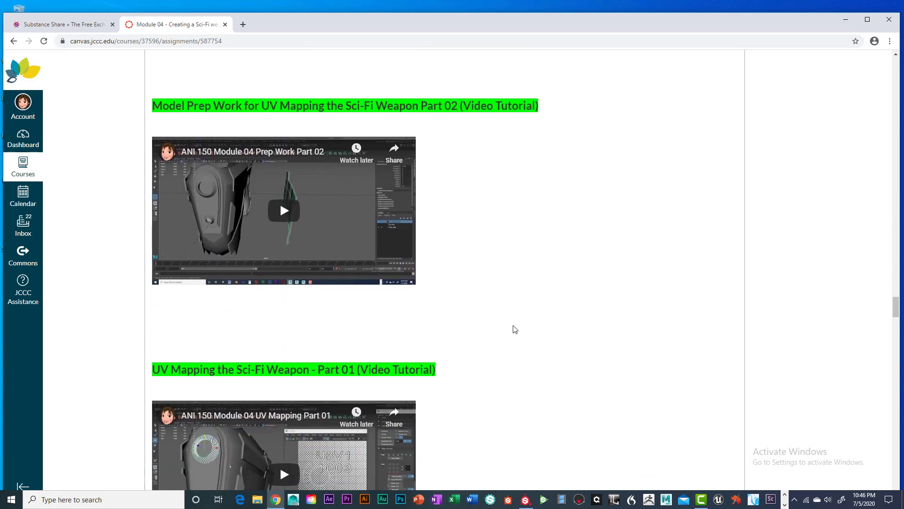
scroll(513, 328, "down", 2)
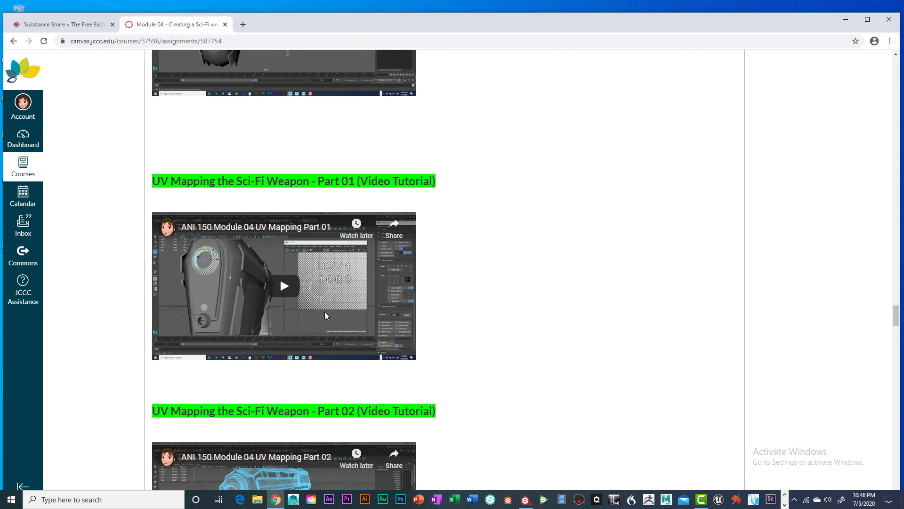
scroll(325, 315, "down", 1)
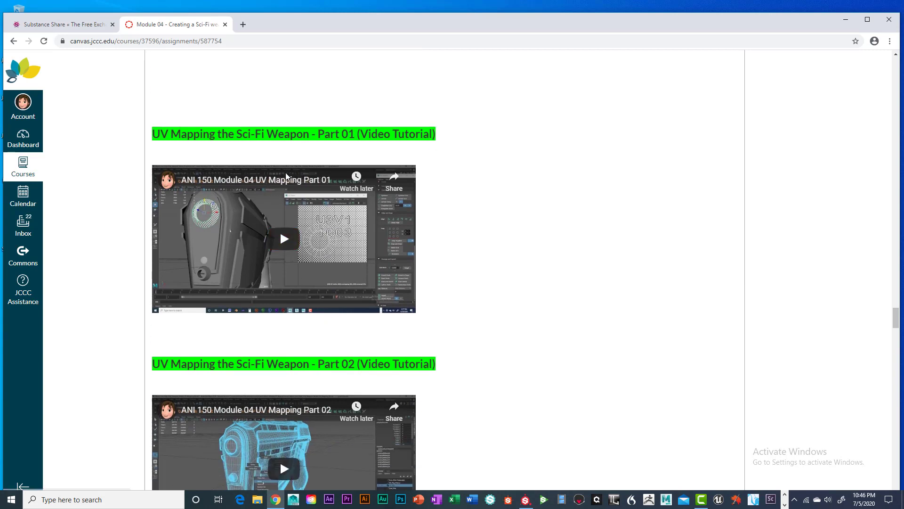
scroll(325, 267, "down", 2)
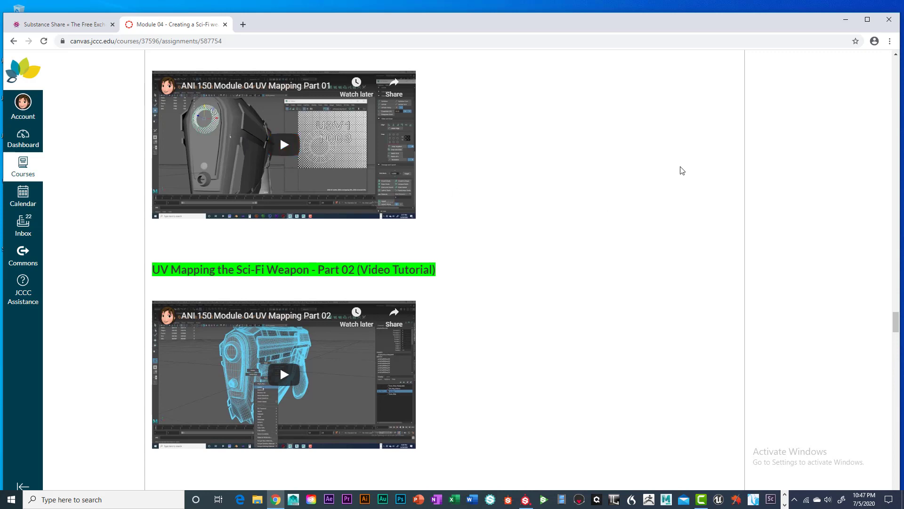
Minimize the browser, switch to the open Maya weapon scene and select the low-poly weapon mesh.
left_click(851, 19)
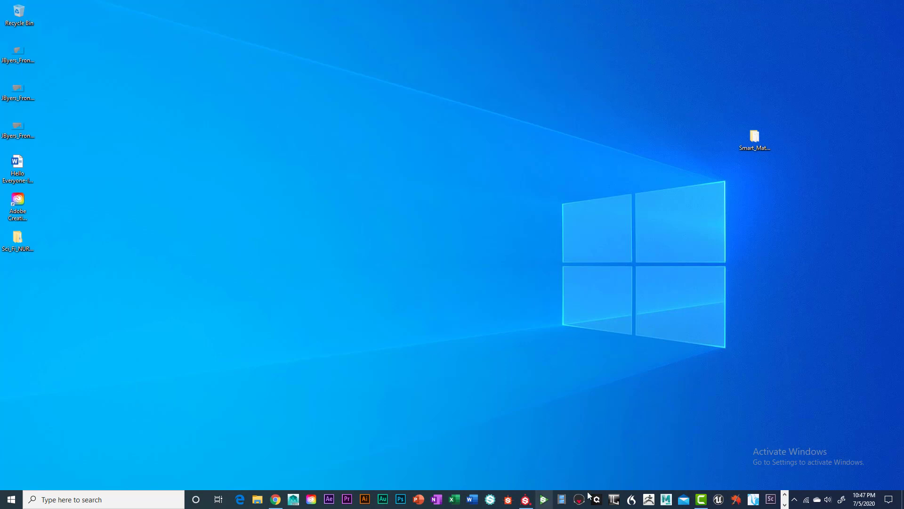
left_click(785, 504)
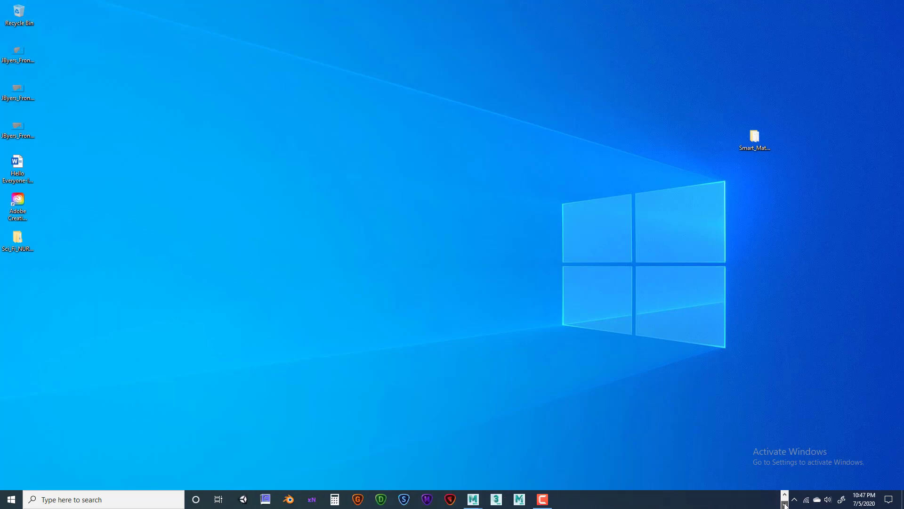
mouse_move(473, 499)
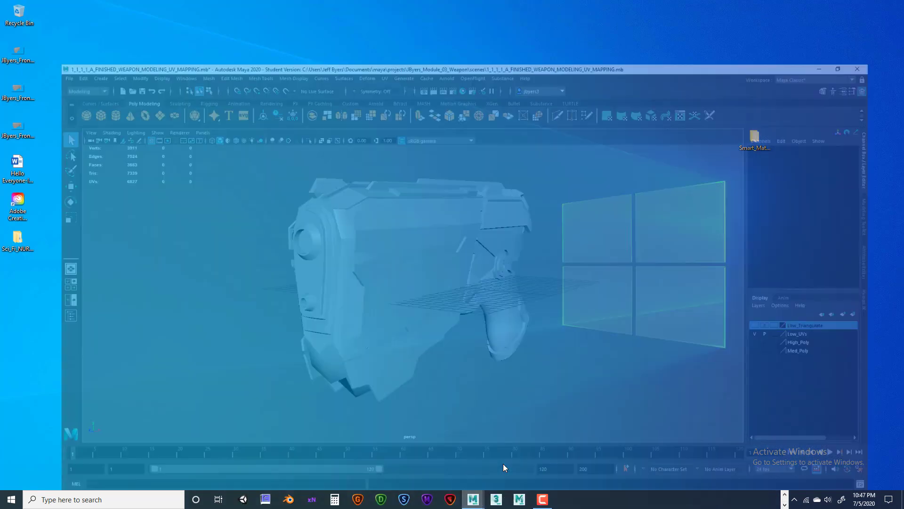
left_click(503, 463)
left_click(369, 223)
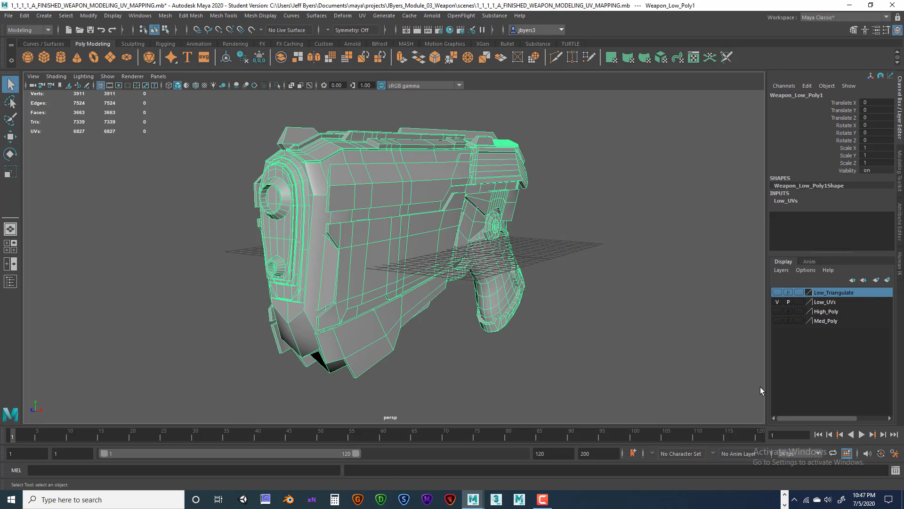
Show the Low_Triangulate layer, hide the Low_UVs layer and select the triangulated weapon to reveal its wireframe.
left_click(778, 292)
left_click(777, 301)
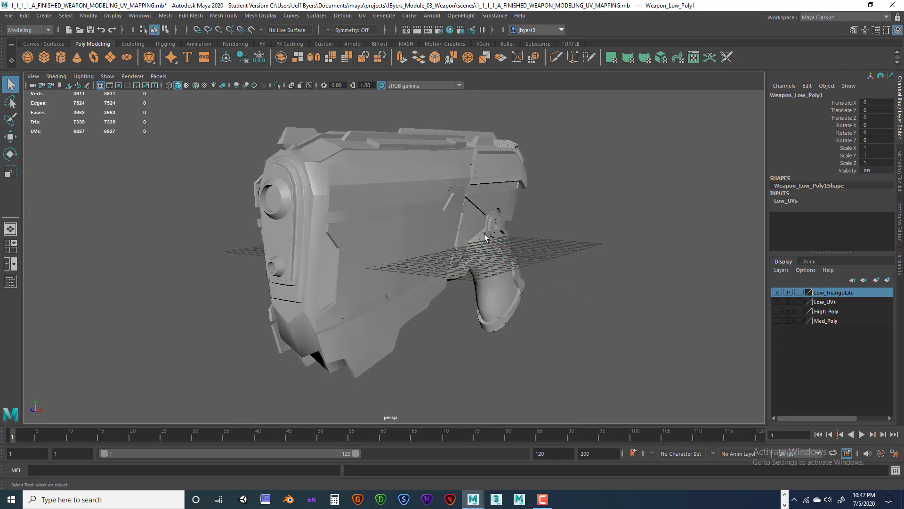
left_click(485, 234)
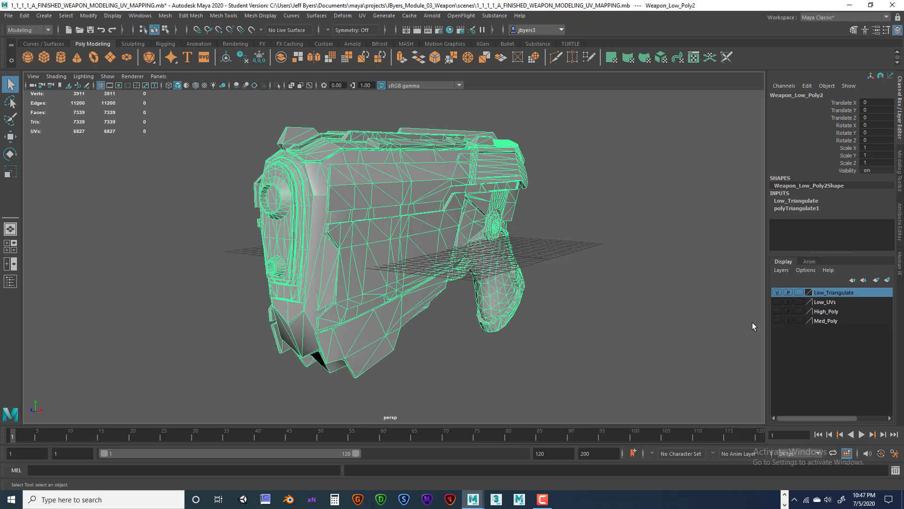
Hide Low_Triangulate, show the Med_Poly layer and select the medium-poly weapon to inspect its wireframe up close.
left_click(778, 292)
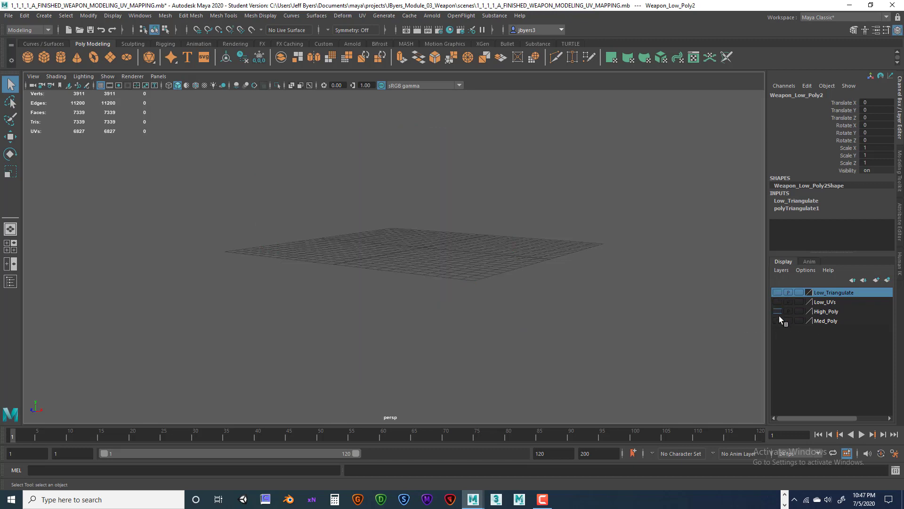
left_click(826, 320)
left_click(778, 321)
left_click(449, 234)
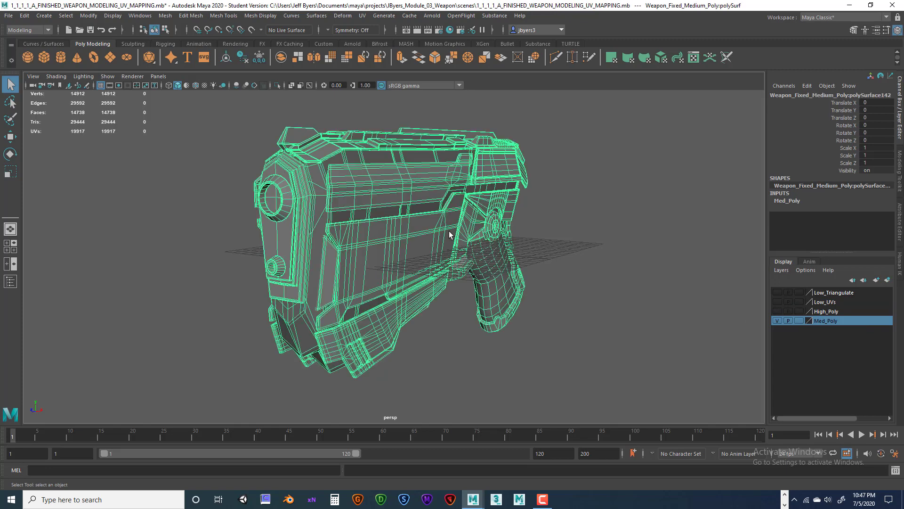
scroll(338, 199, "up", 3)
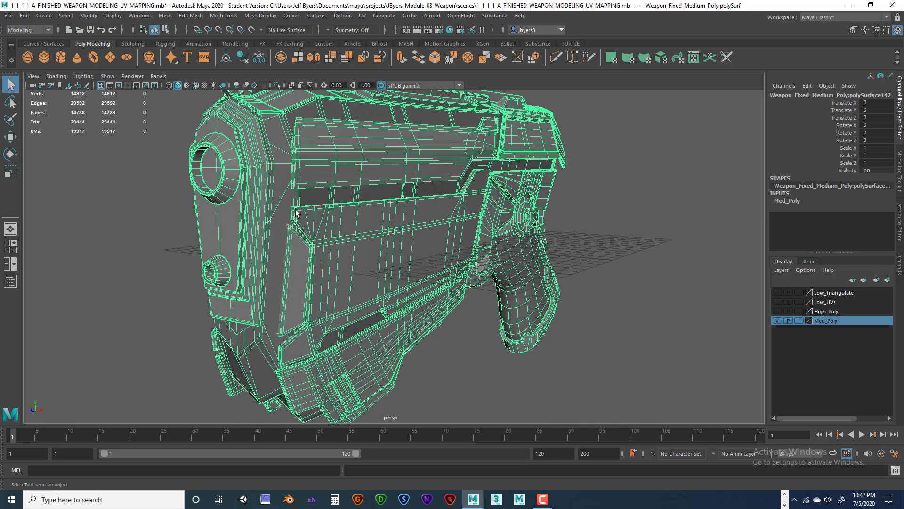
Swap the Med_Poly layer for High_Poly and select the high-poly weapon to examine its dense wireframe.
left_click(778, 320)
left_click(777, 311)
left_click(426, 204)
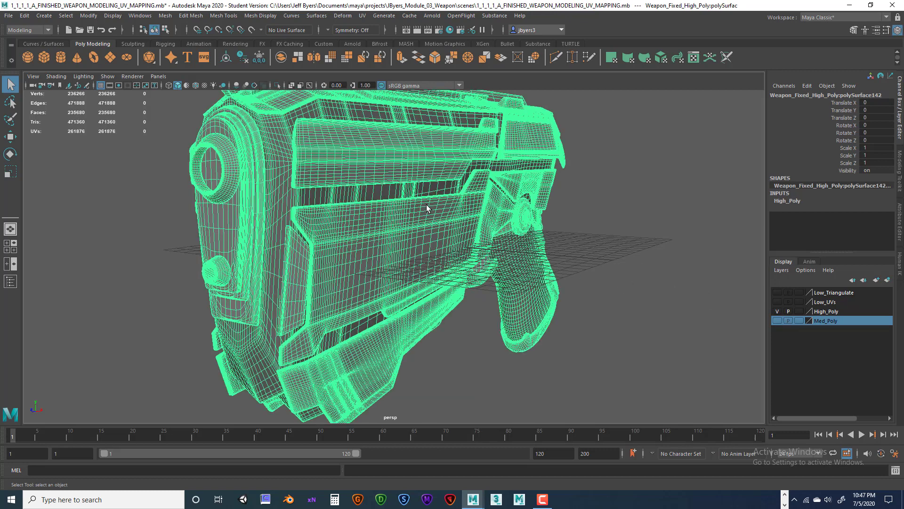
left_click(778, 311)
left_click(778, 311)
Inspect the high-poly weapon from the side and above, deselecting it to examine the smooth shading around the grip and upper edges.
left_click_drag(527, 261, 443, 258, "alt")
middle_click_drag(669, 254, 544, 240, "alt")
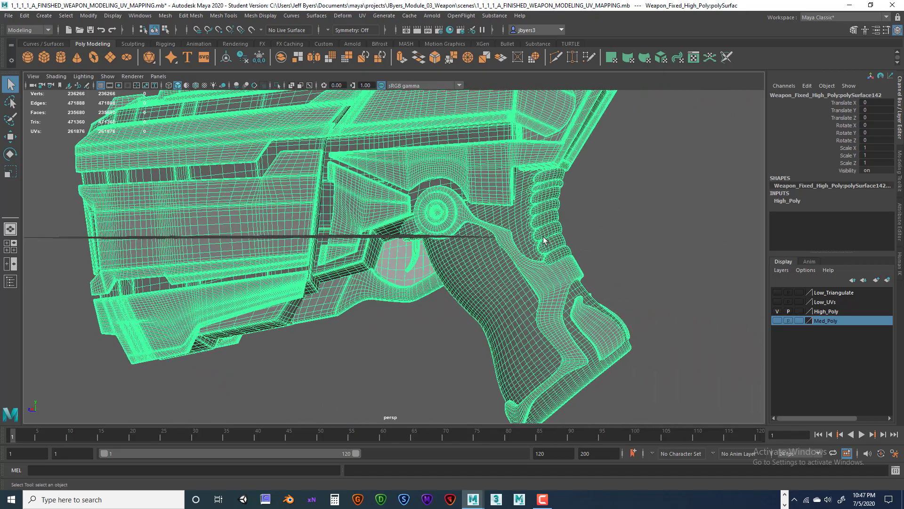
left_click(622, 256)
scroll(595, 307, "down", 3)
middle_click_drag(560, 296, 617, 295, "alt")
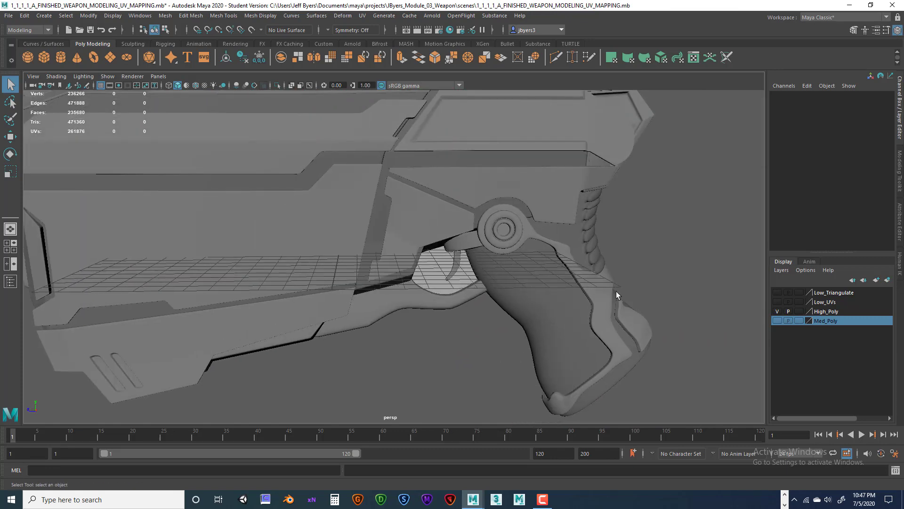
left_click_drag(502, 233, 566, 261, "alt")
scroll(469, 237, "up", 4)
left_click_drag(469, 238, 480, 226, "alt")
right_click_drag(480, 227, 436, 226, "alt")
left_click_drag(437, 227, 441, 299, "alt")
right_click_drag(442, 299, 501, 305, "alt")
left_click_drag(500, 305, 492, 262, "alt")
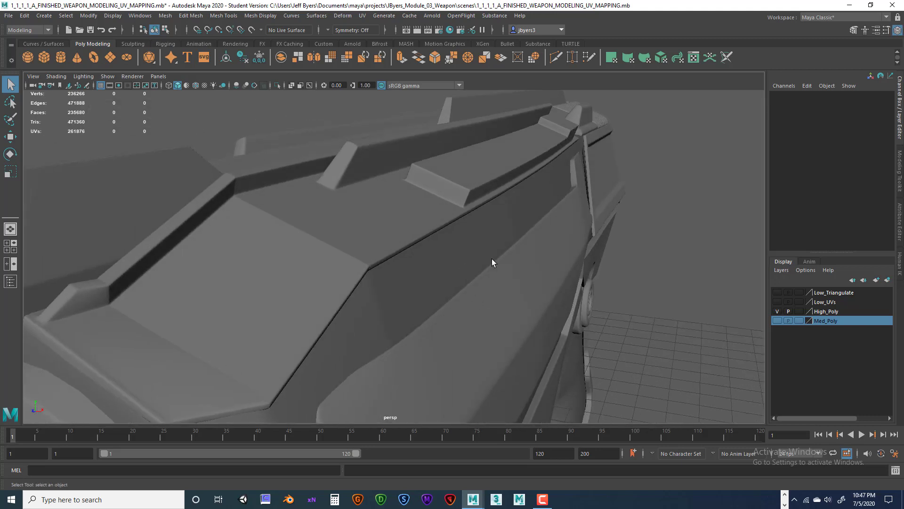
Hide the High_Poly layer, show Low_Triangulate again and inspect the low-poly weapon's hard edges from the top and side.
left_click(777, 311)
left_click(778, 293)
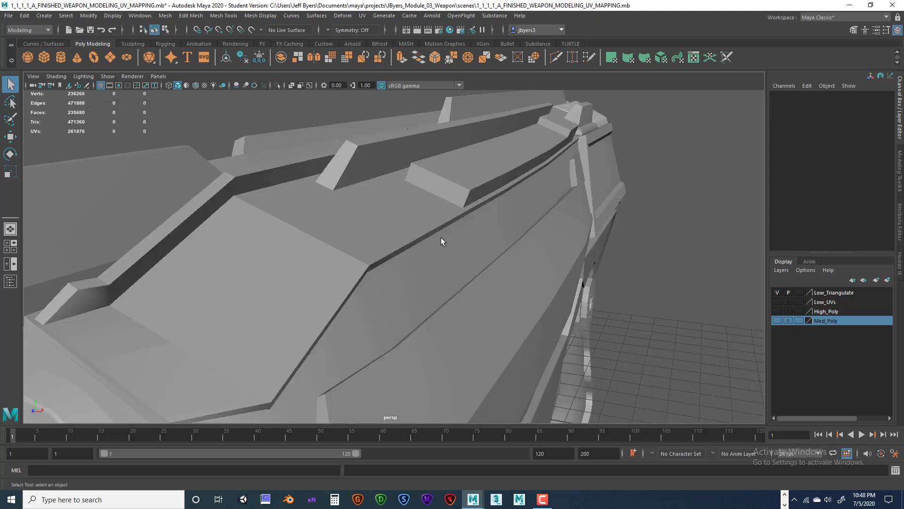
scroll(545, 207, "down", 4)
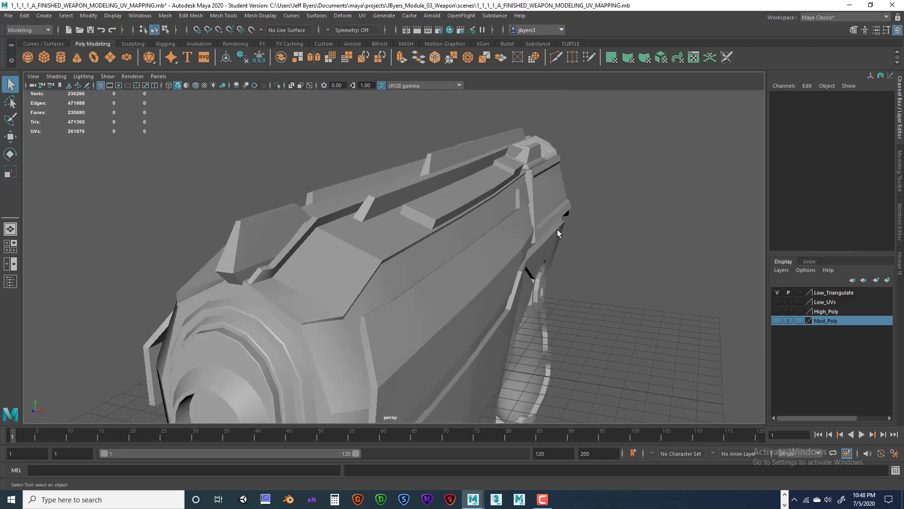
left_click_drag(557, 233, 466, 234, "alt")
left_click_drag(423, 323, 482, 329, "alt")
scroll(521, 284, "down", 5)
left_click_drag(469, 276, 518, 270, "alt")
scroll(456, 261, "up", 5)
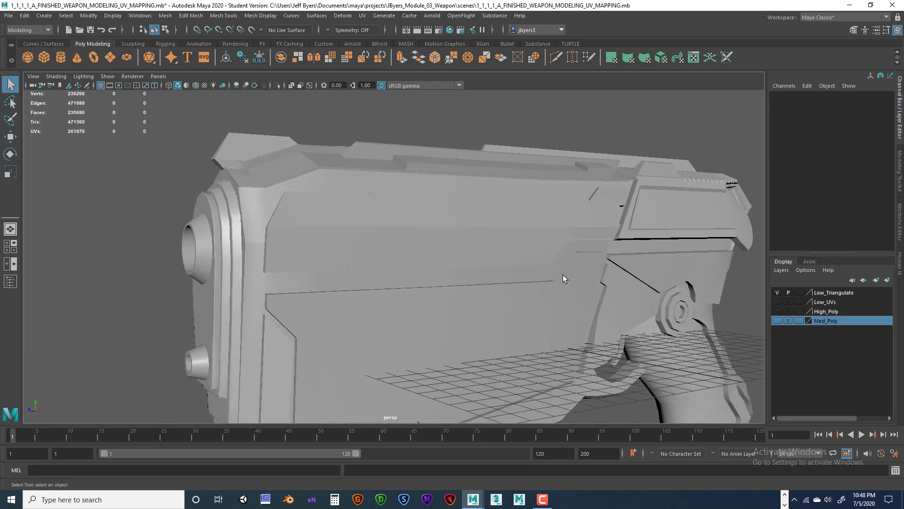
Examine the low-poly weapon from the front and side, selecting it to inspect its triangulated wireframe up close.
left_click_drag(504, 219, 524, 225, "alt")
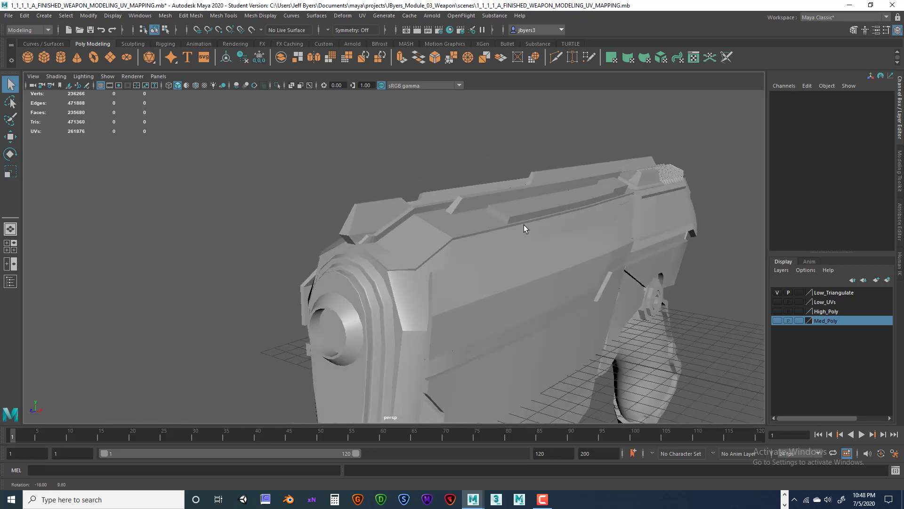
left_click_drag(436, 278, 466, 275, "alt")
middle_click_drag(514, 266, 392, 169, "alt")
left_click_drag(392, 184, 411, 233, "alt")
left_click(393, 228)
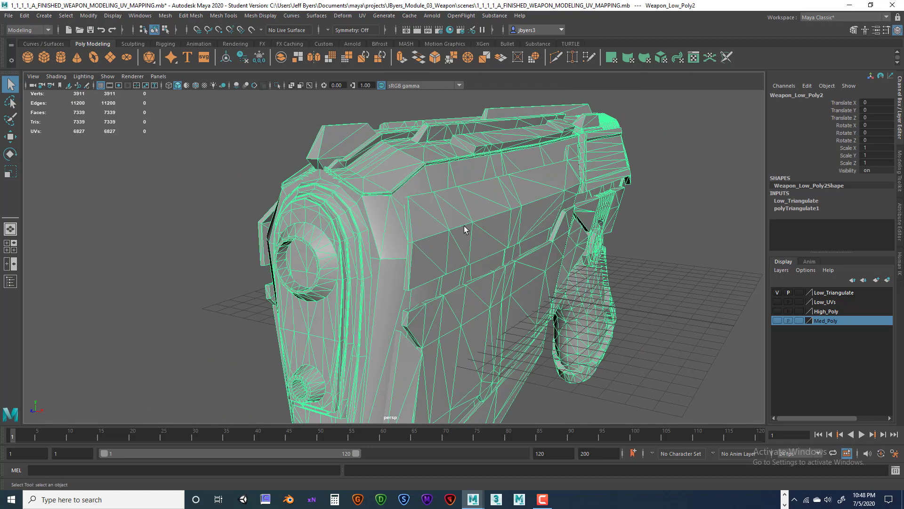
scroll(466, 229, "down", 1)
scroll(468, 229, "up", 3)
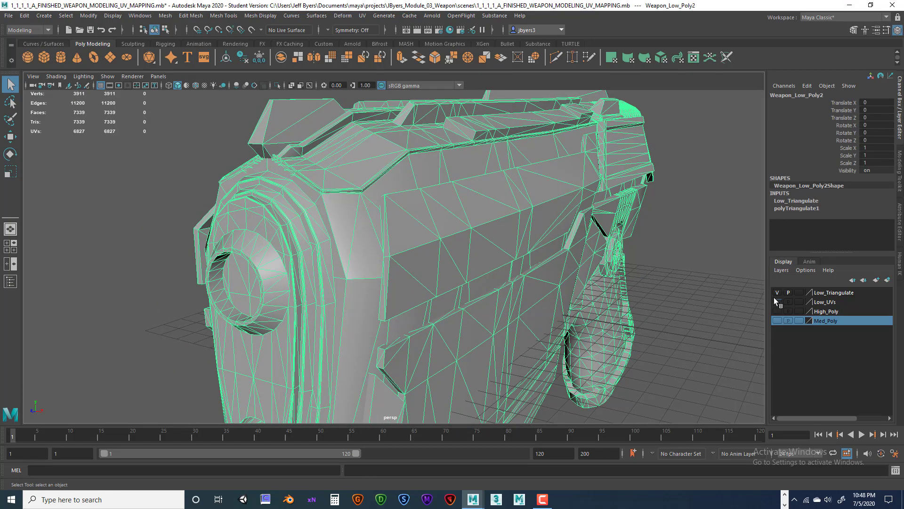
Swap Low_Triangulate for High_Poly, check the weapon's dense wireframe, and deselect it to examine the beveled upper edges up close.
left_click(777, 292)
left_click(777, 311)
left_click(451, 247)
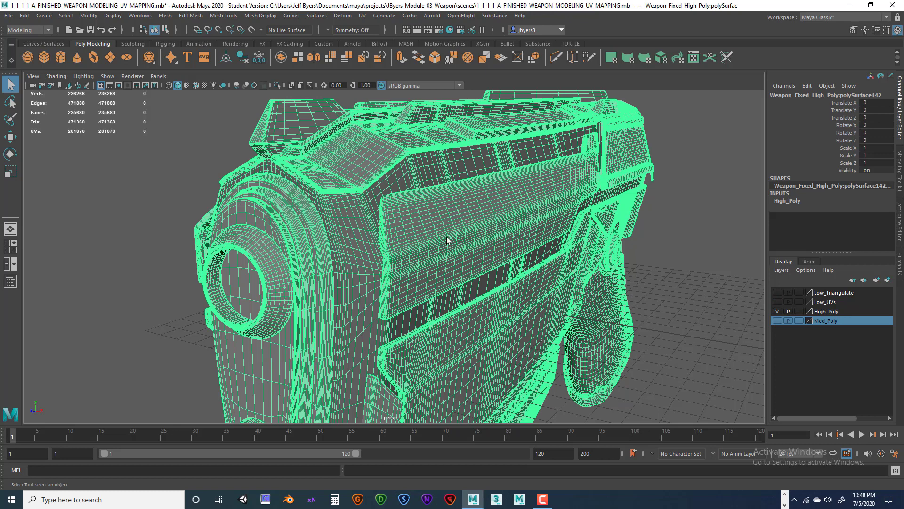
left_click(676, 226)
left_click_drag(454, 221, 431, 281, "alt")
scroll(500, 202, "up", 4)
scroll(500, 288, "up", 5)
middle_click_drag(525, 274, 464, 277, "alt")
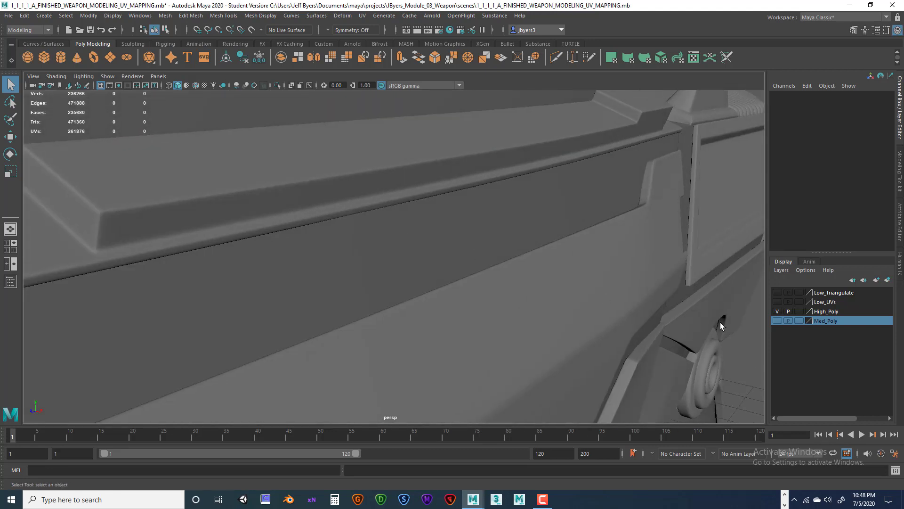
Swap High_Poly for Low_Triangulate and compare the same upper edges, briefly selecting the low-poly weapon to check its wireframe.
left_click(777, 311)
left_click(777, 292)
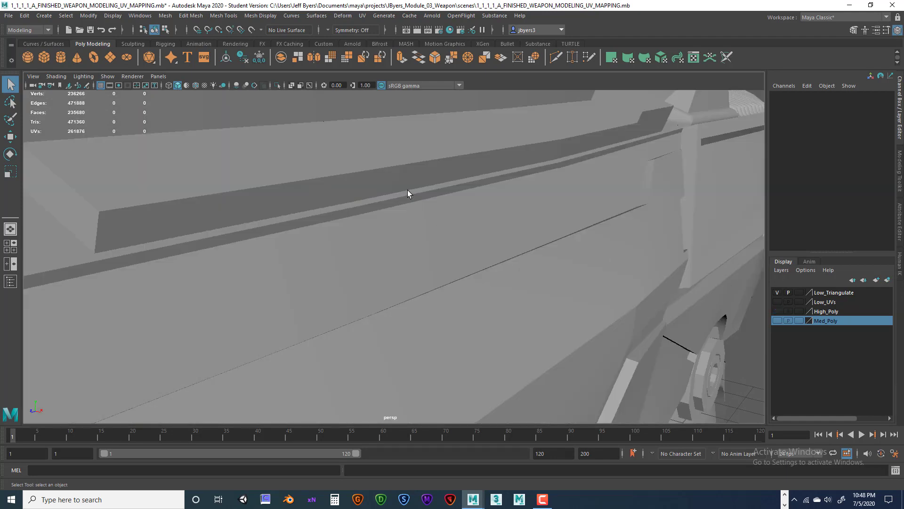
left_click(498, 255)
scroll(509, 264, "down", 5)
left_click(683, 235)
left_click_drag(583, 248, 665, 275, "alt")
Toggle the Low_Triangulate layer off and on, and select the low-poly weapon to view its wireframe.
left_click(777, 292)
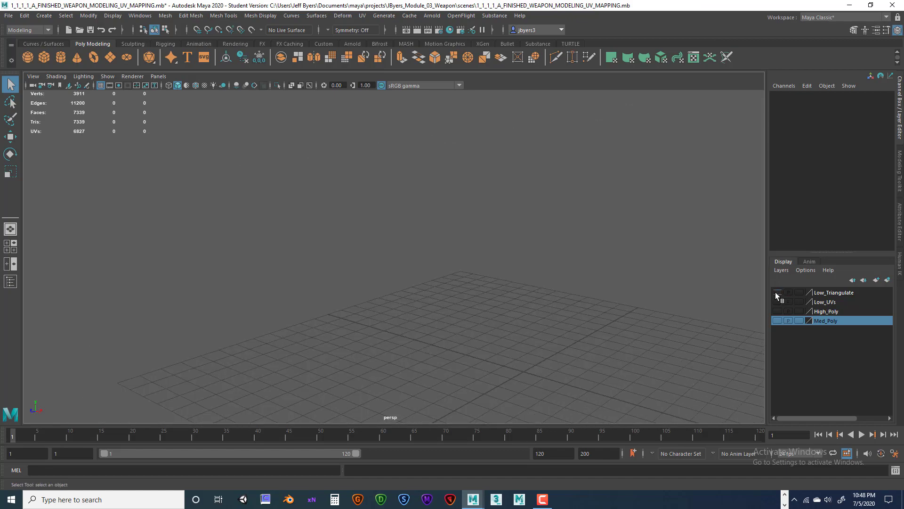
left_click(777, 292)
left_click(451, 257)
left_click_drag(494, 282, 643, 267, "alt")
Hide Low_Triangulate, show High_Poly and select the high-poly weapon to examine the dense mesh on its side panel.
left_click(777, 292)
left_click(777, 311)
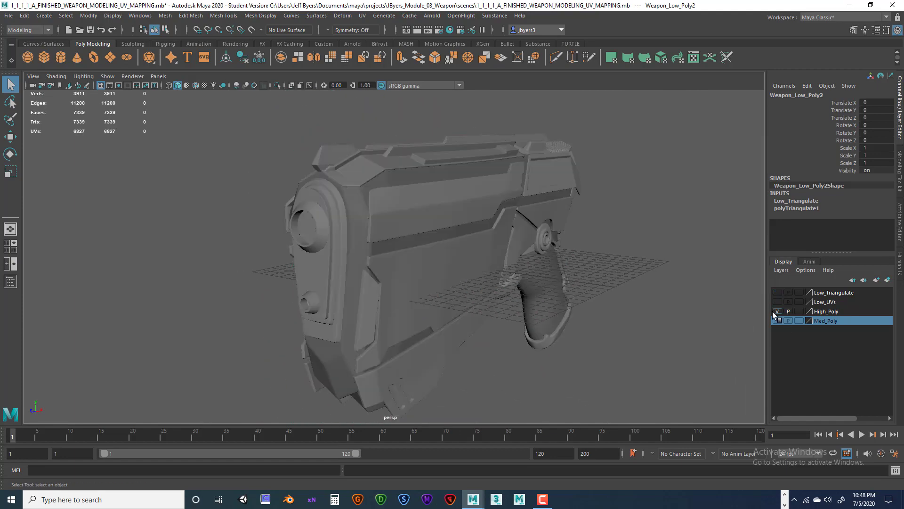
left_click(483, 227)
left_click_drag(483, 227, 561, 219, "alt")
key("space")
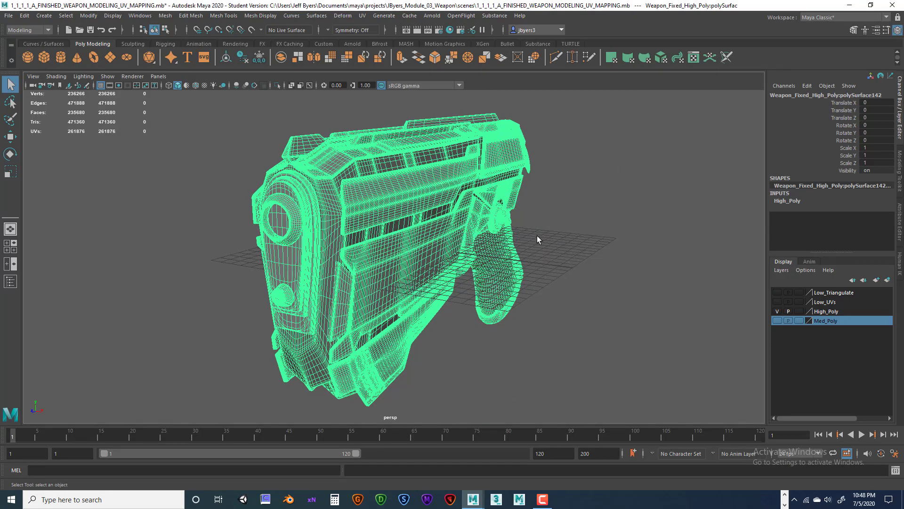
left_click_drag(537, 235, 457, 236, "alt")
scroll(457, 236, "up", 5)
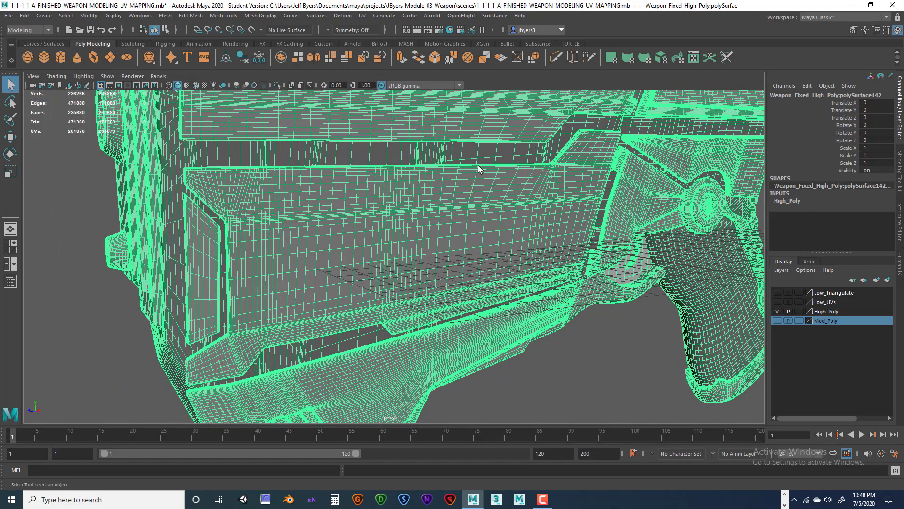
Swap High_Poly for Med_Poly and select the medium-poly weapon to inspect the supporting edge loops on its side panel.
left_click(778, 311)
left_click(778, 321)
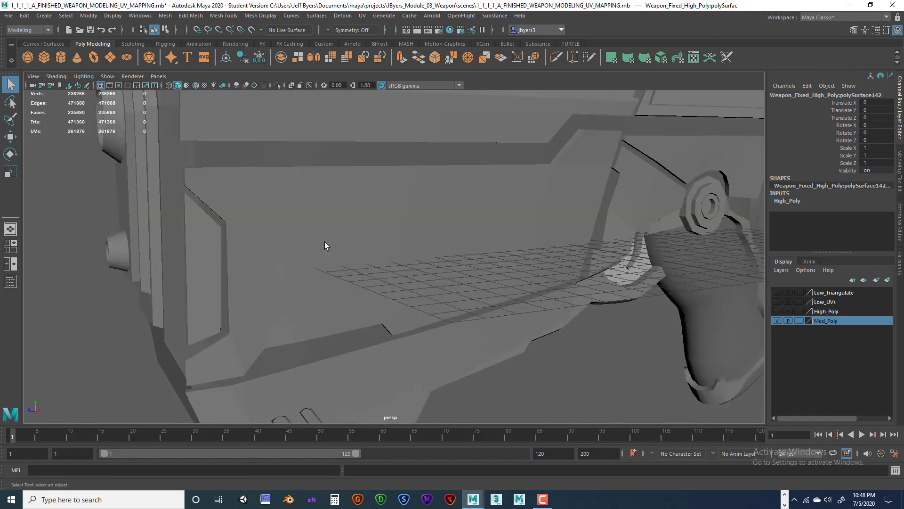
left_click(390, 274)
left_click_drag(390, 275, 360, 143, "alt")
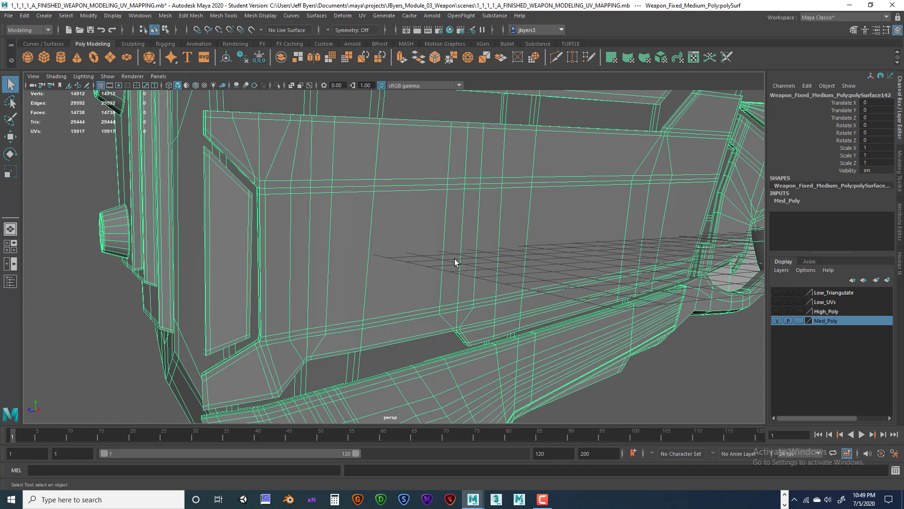
Swap Med_Poly for High_Poly and select the high-poly weapon to examine the subdivided edges around the side panel.
left_click(778, 312)
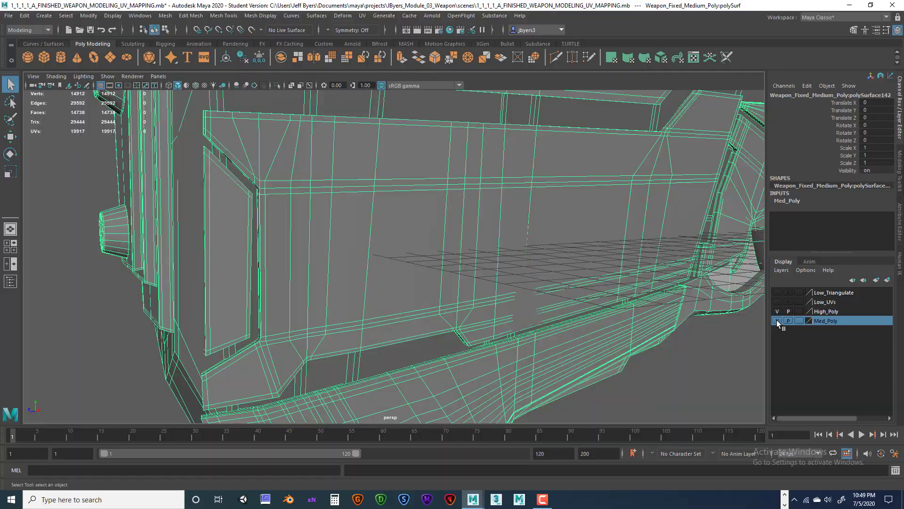
left_click(777, 320)
left_click(589, 268)
left_click_drag(589, 268, 542, 260, "alt")
right_click_drag(542, 260, 598, 257, "alt")
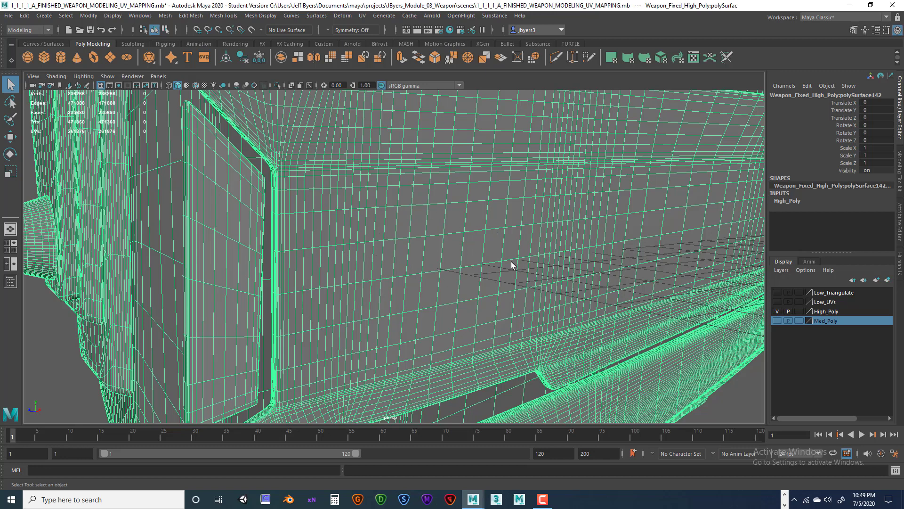
right_click_drag(541, 252, 628, 262, "alt")
middle_click_drag(628, 262, 571, 223, "alt")
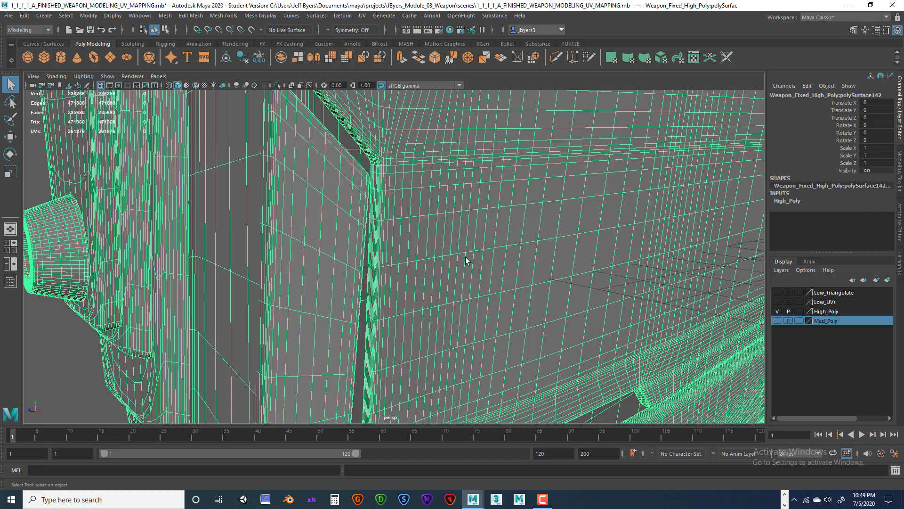
scroll(535, 299, "down", 10)
mouse_move(550, 298)
left_mouse_down("alt")
mouse_move(589, 299)
mouse_move(552, 284)
mouse_move(543, 295)
left_mouse_up("alt")
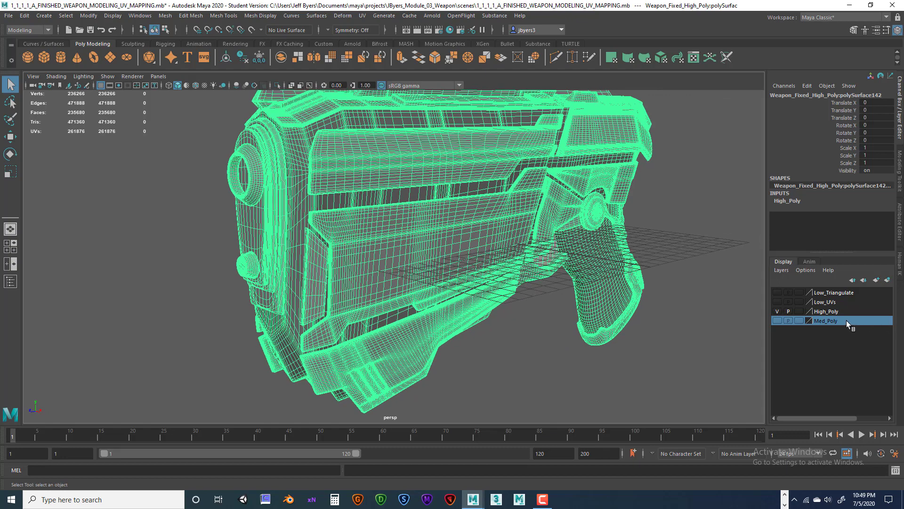
Swap High_Poly for Low_UVs and select the low-poly weapon to inspect its untriangulated wireframe from the side.
left_click(777, 311)
left_click(777, 301)
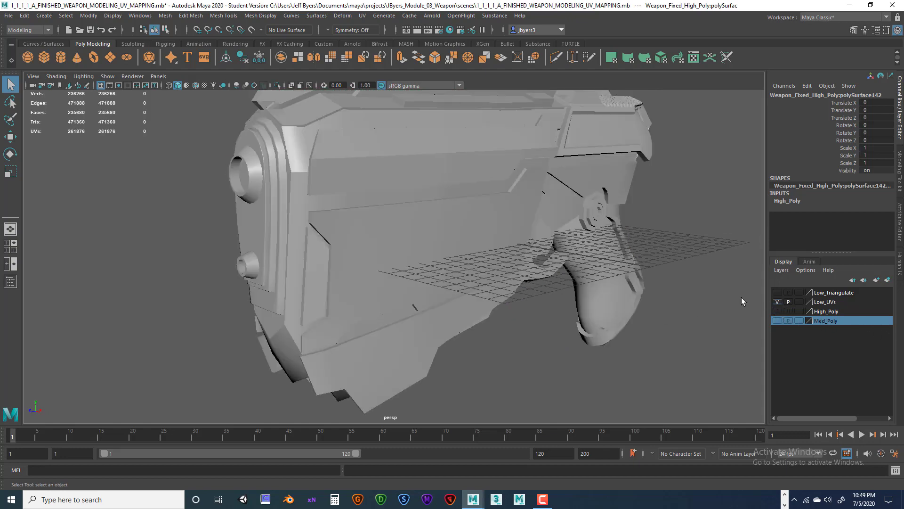
left_click(485, 258)
mouse_move(484, 257)
left_mouse_down("alt")
mouse_move(510, 256)
mouse_move(474, 258)
left_mouse_up("alt")
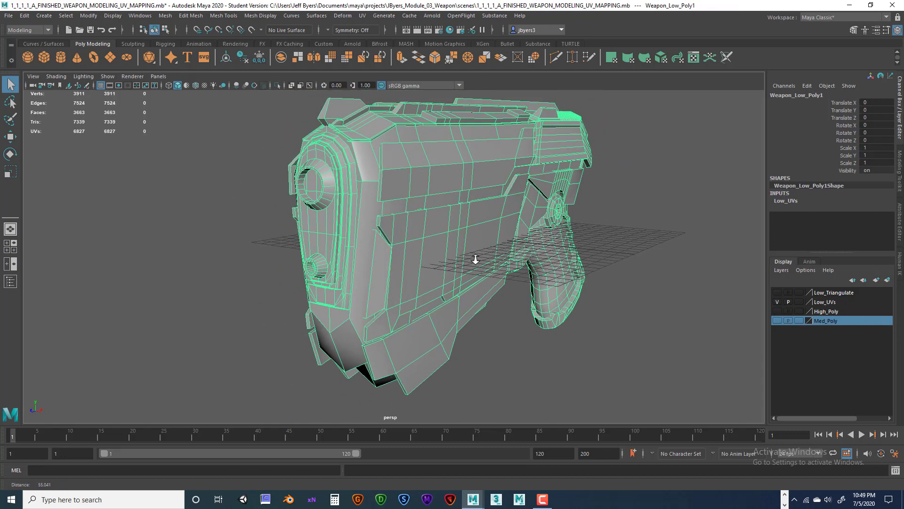
scroll(554, 251, "up", 3)
middle_click_drag(554, 251, 558, 287, "alt")
left_click_drag(560, 286, 533, 274, "alt")
middle_click_drag(532, 274, 565, 261, "alt")
right_click_drag(565, 262, 531, 261, "alt")
left_click_drag(531, 260, 520, 251, "alt")
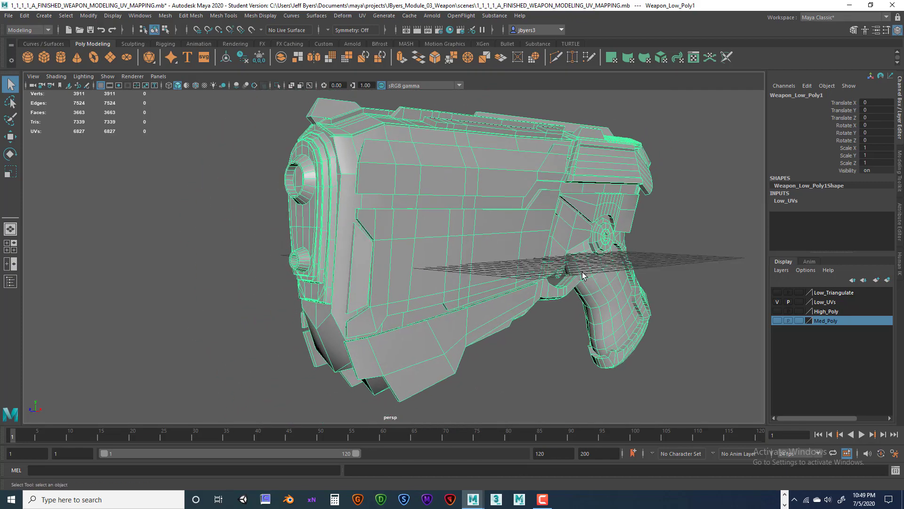
mouse_move(584, 275)
left_mouse_down("alt")
mouse_move(589, 267)
mouse_move(567, 262)
mouse_move(497, 264)
mouse_move(572, 260)
mouse_move(578, 268)
left_mouse_up("alt")
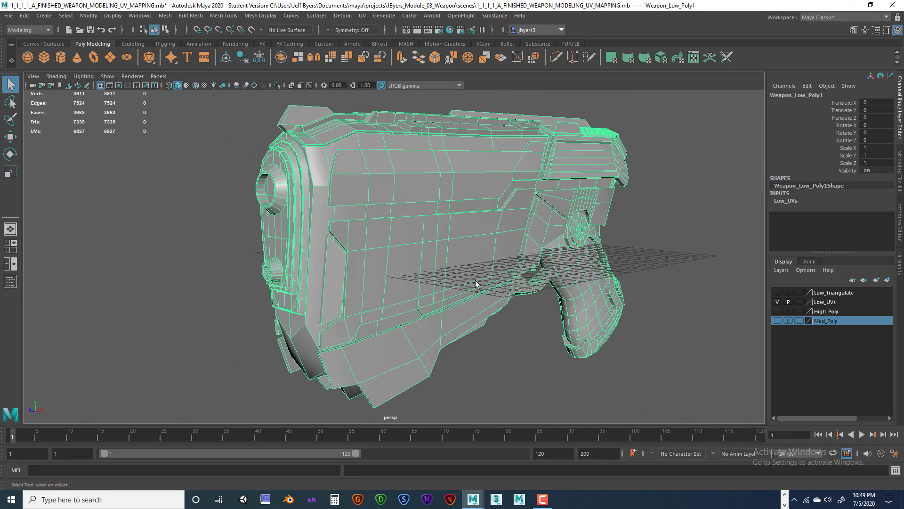
Preview the low-poly weapon in smooth mesh display and return it to the unsmoothed display.
key("3")
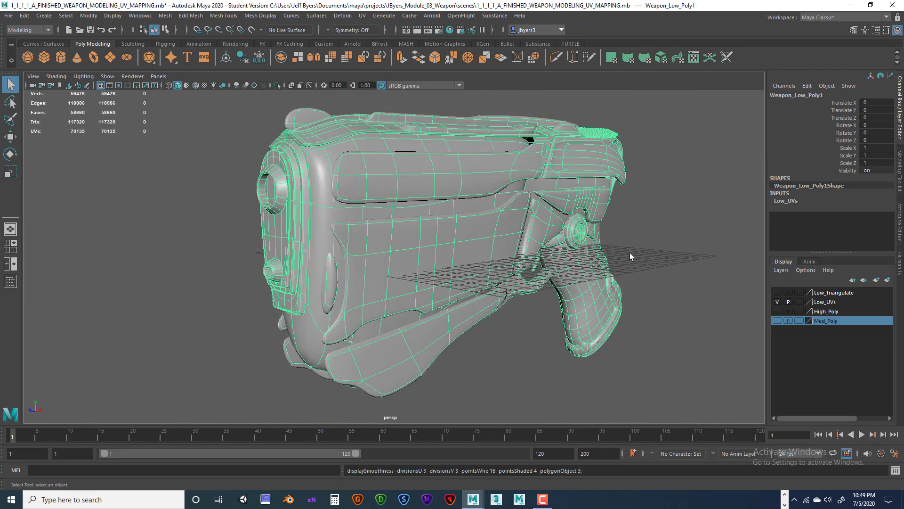
key("ctrl+z")
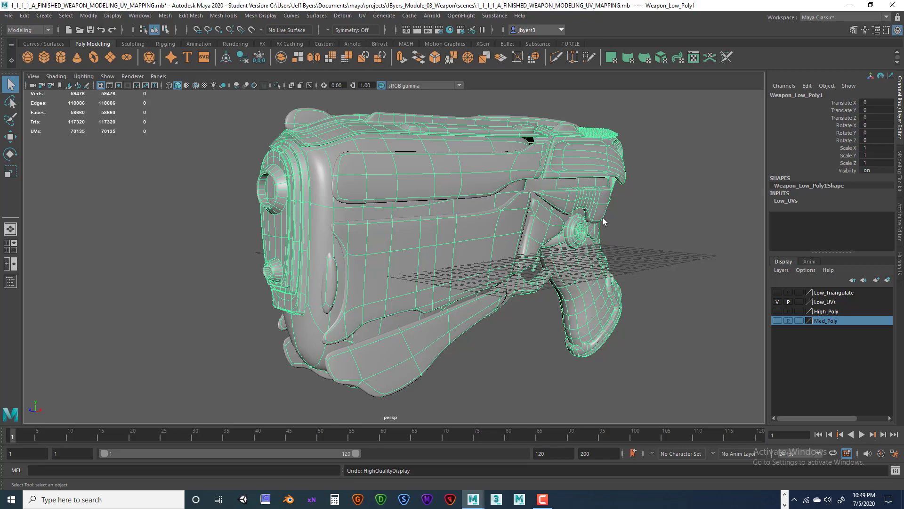
key("1")
Inspect the Low_UVs weapon's barrel and side wireframe up close, and deselect it to view the plain shaded model.
left_click_drag(460, 232, 502, 231, "alt")
scroll(502, 230, "up", 4)
left_click_drag(416, 170, 344, 182, "alt")
scroll(492, 235, "up", 4)
left_click_drag(265, 134, 314, 162, "alt")
scroll(501, 224, "down", 2)
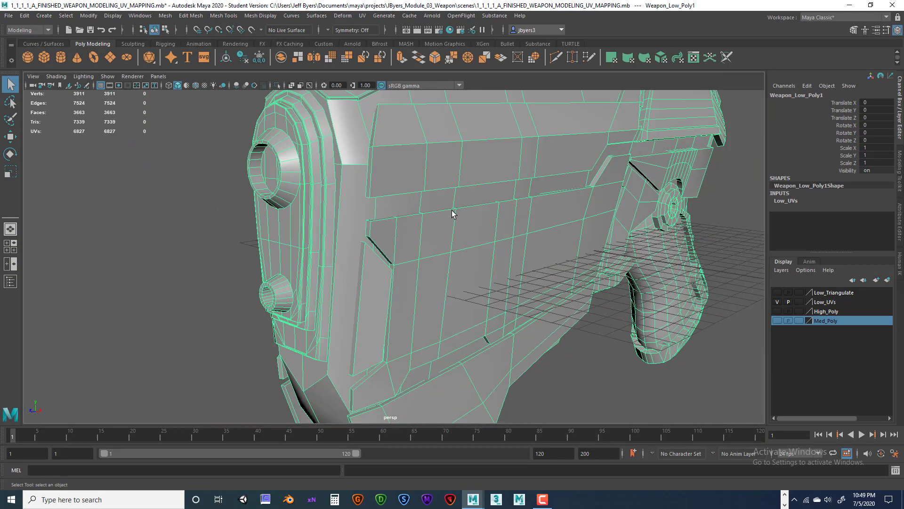
scroll(488, 225, "down", 6)
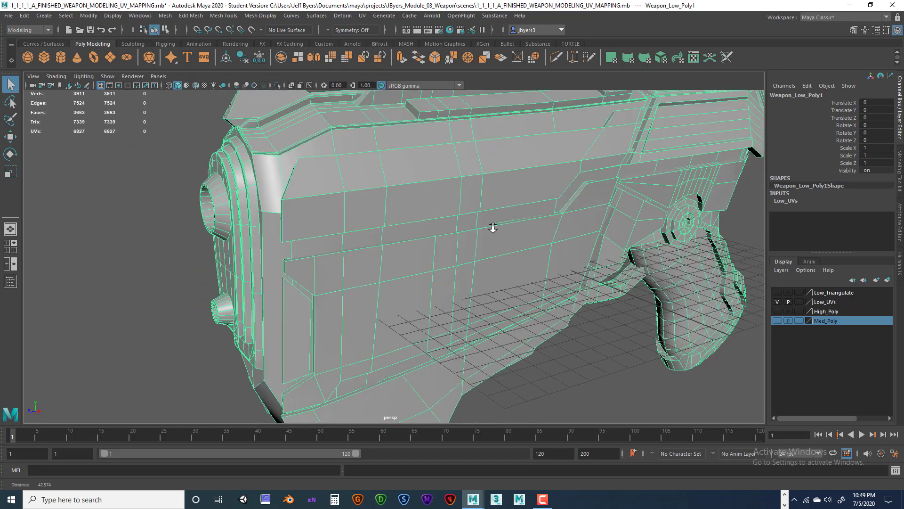
left_click(643, 229)
scroll(645, 222, "up", 4)
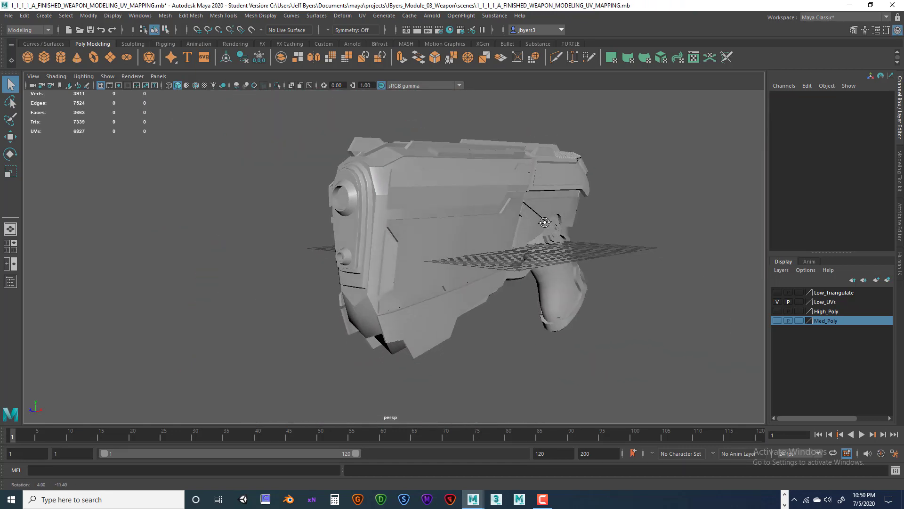
Turn on wireframe on shaded to inspect the Low_UVs weapon's edges, and turn the overlay off again.
left_click(196, 86)
mouse_move(671, 236)
left_mouse_down("alt")
mouse_move(677, 228)
mouse_move(637, 236)
left_mouse_up("alt")
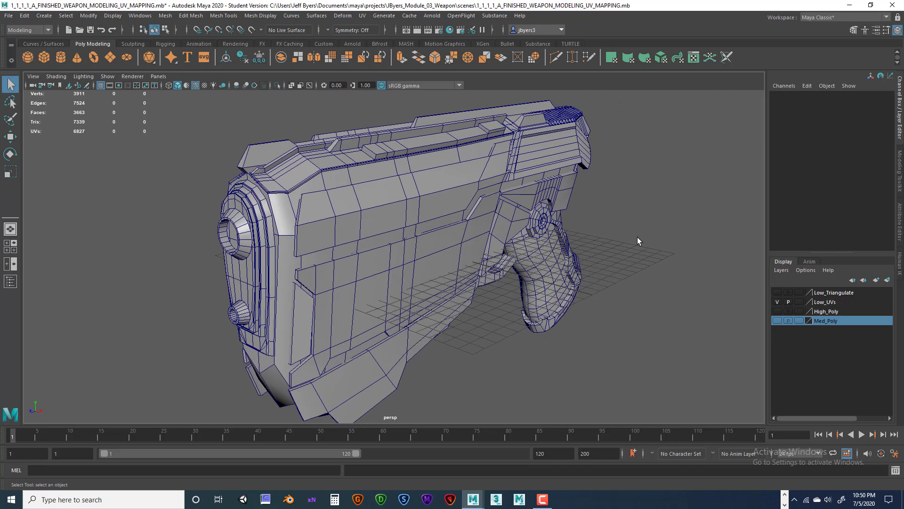
left_click_drag(379, 208, 380, 200, "alt")
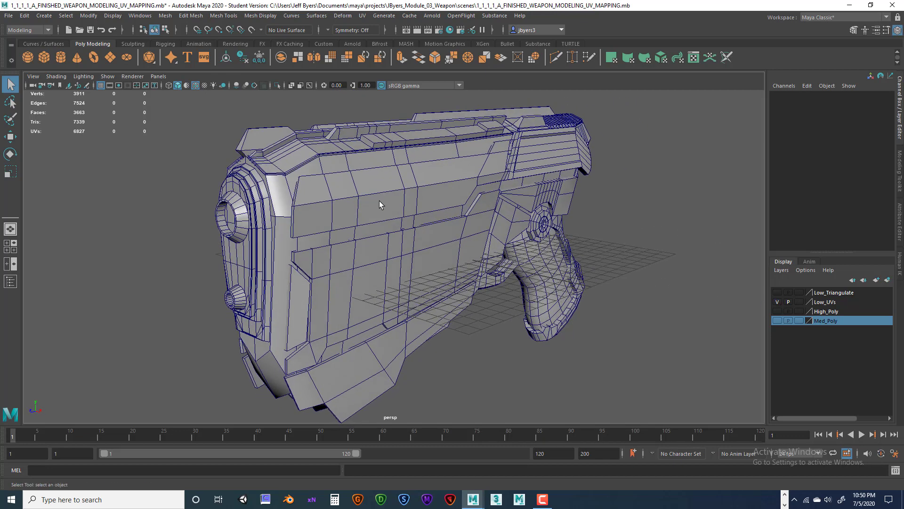
left_click(196, 85)
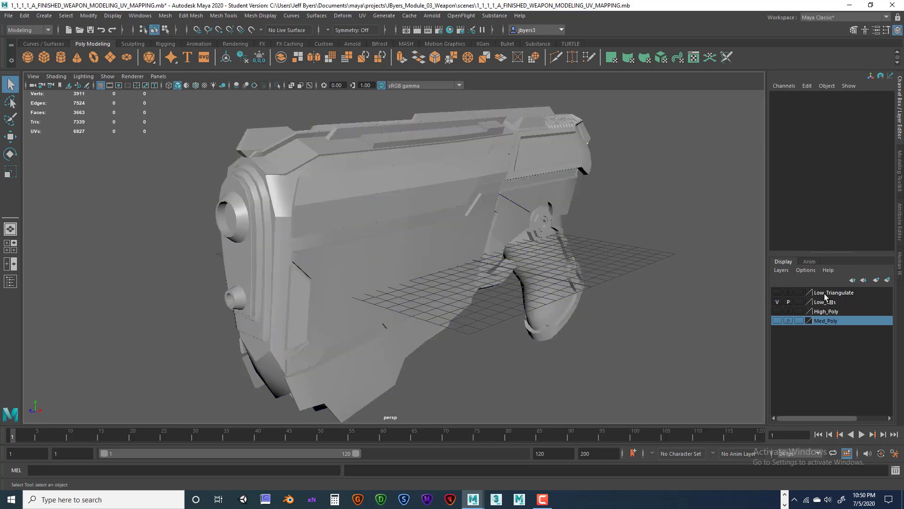
Show the Low_Triangulate layer and turn on wireframe on shaded to display the weapon's triangulated edges without a selection.
left_click(782, 302)
left_click(777, 293)
left_click(379, 194)
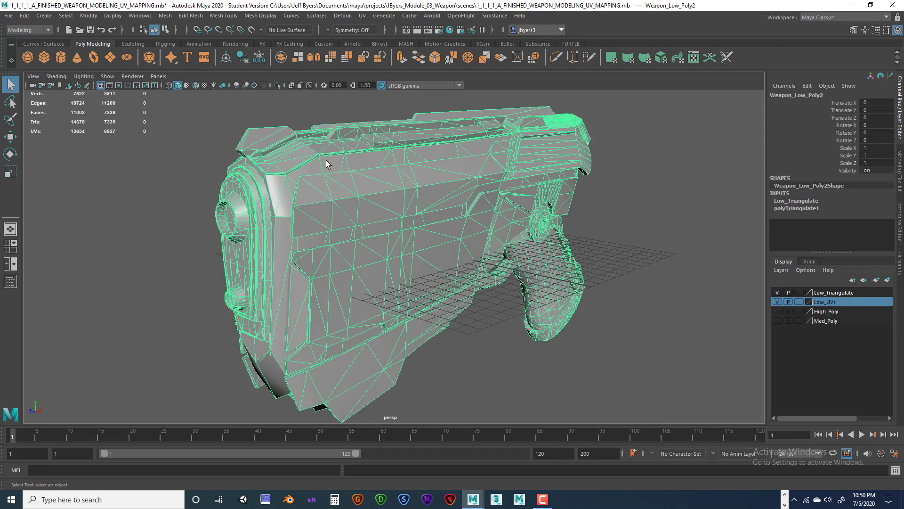
left_click(196, 86)
left_click(176, 141)
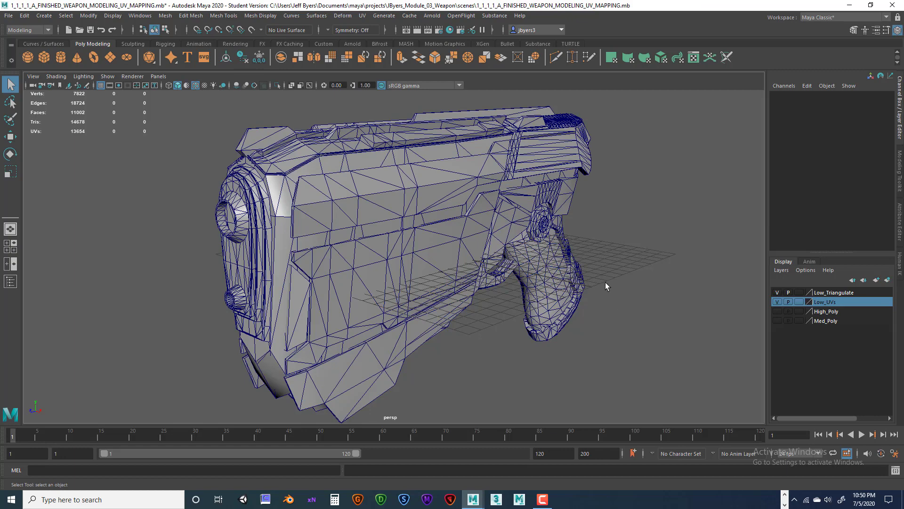
mouse_move(606, 283)
left_mouse_down("alt")
mouse_move(636, 279)
mouse_move(620, 282)
left_mouse_up("alt")
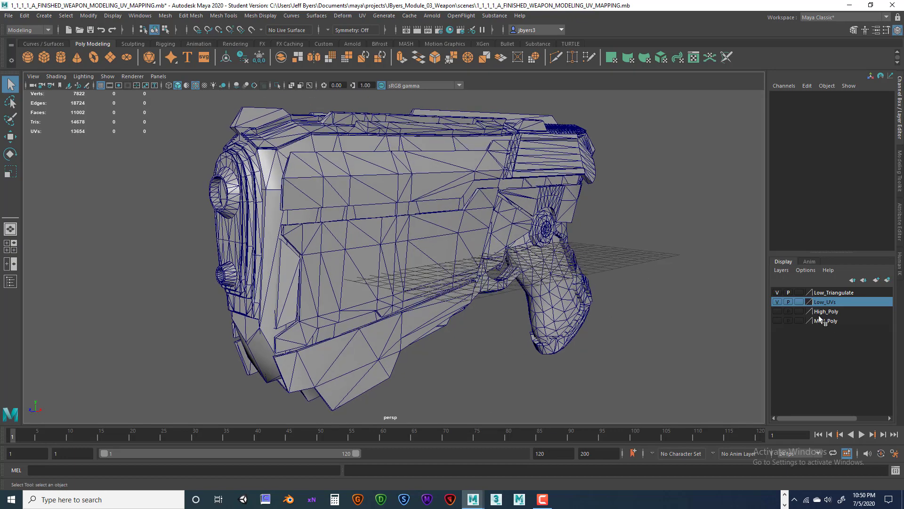
Hide Low_Triangulate, leaving only the Low_UVs layer visible, and select its weapon to inspect the untriangulated mesh.
left_click(777, 293)
left_click(779, 301)
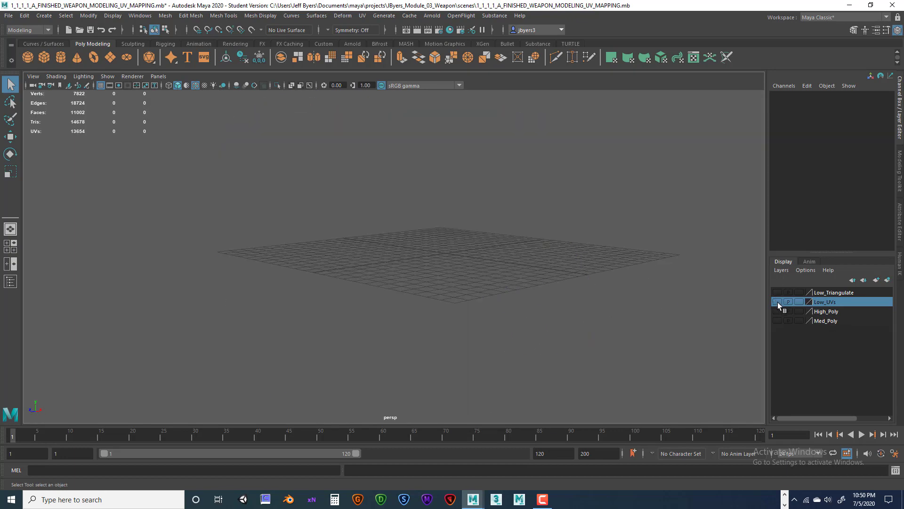
left_click(778, 301)
left_click(437, 245)
mouse_move(437, 248)
left_mouse_down("alt")
mouse_move(415, 244)
mouse_move(505, 246)
mouse_move(437, 250)
left_mouse_up("alt")
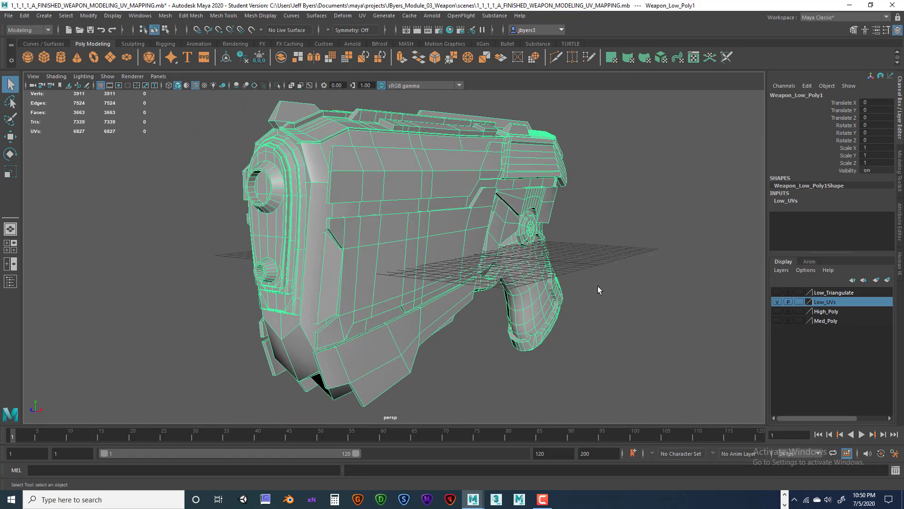
Swap Low_UVs for Low_Triangulate and view the triangulated weapon with its wireframe overlay.
left_click(778, 301)
left_click(777, 292)
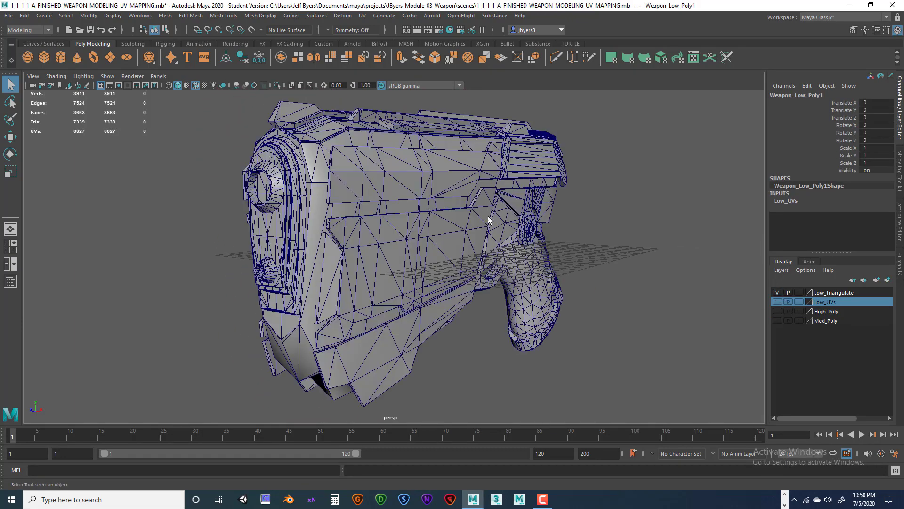
left_click_drag(491, 221, 541, 221, "alt")
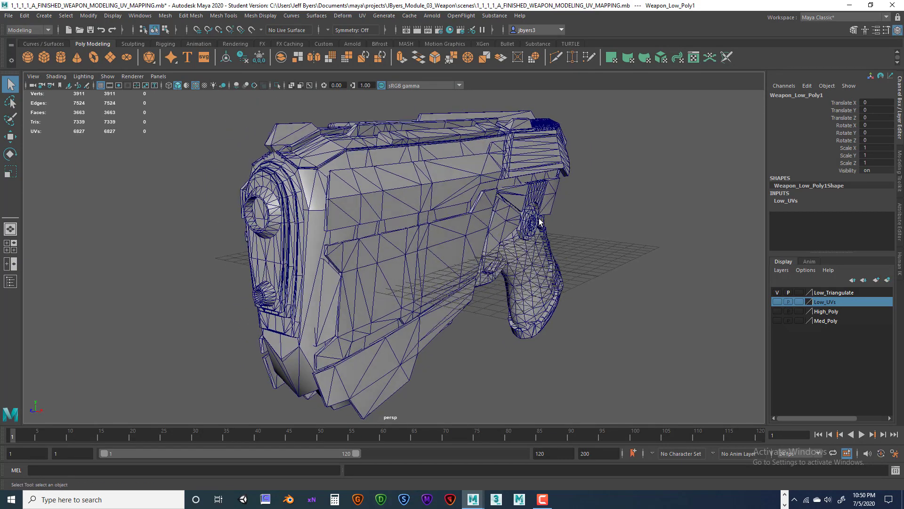
Turn off wireframe on shaded, clear the selection, and toggle the Low_Triangulate and Low_UVs layers, leaving only Low_UVs shown.
left_click(195, 85)
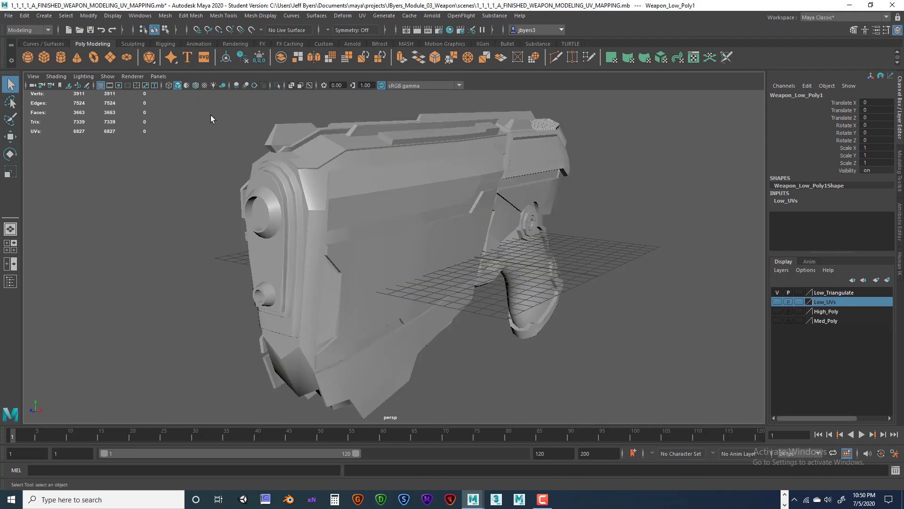
left_click(776, 293)
left_click(776, 300)
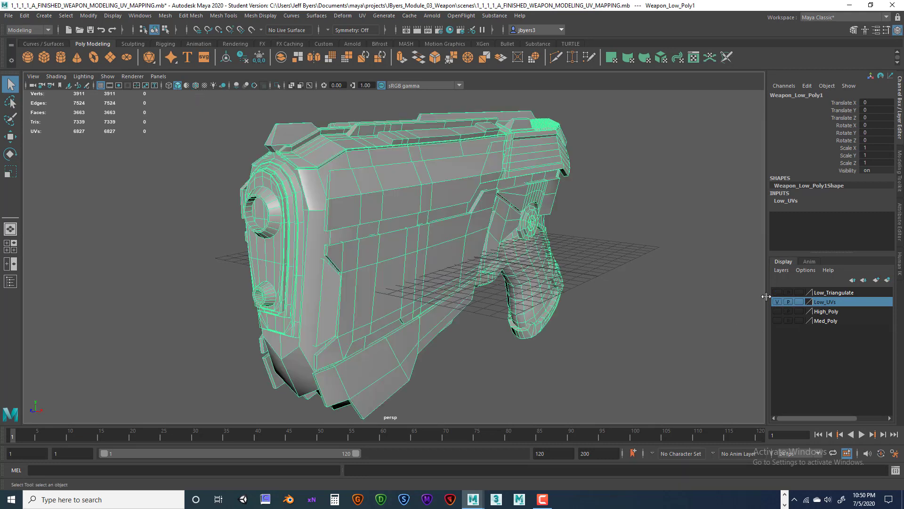
left_click(623, 262)
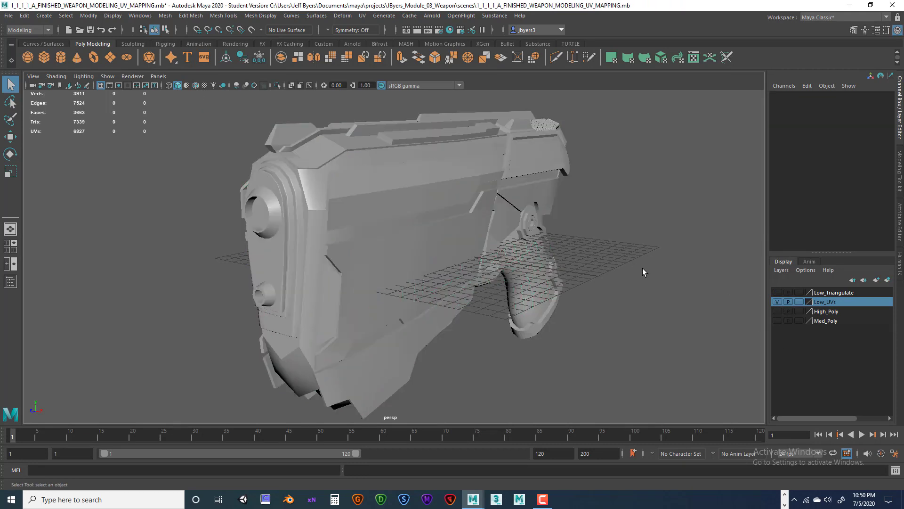
left_click(777, 293)
left_click(778, 292)
left_click(776, 301)
left_click(776, 302)
Select the Low_UVs weapon and inspect the edges along its underside and lower front from several angles.
left_click_drag(350, 298, 416, 269, "alt")
middle_click_drag(416, 269, 478, 229, "alt")
right_click_drag(478, 228, 542, 283, "alt")
left_click_drag(541, 283, 371, 290, "alt")
left_click(416, 315)
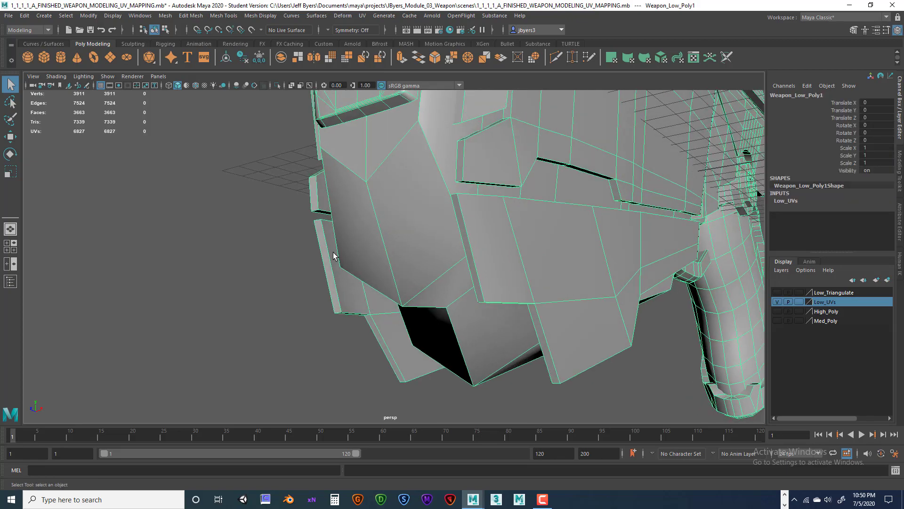
left_click_drag(415, 363, 586, 331, "alt")
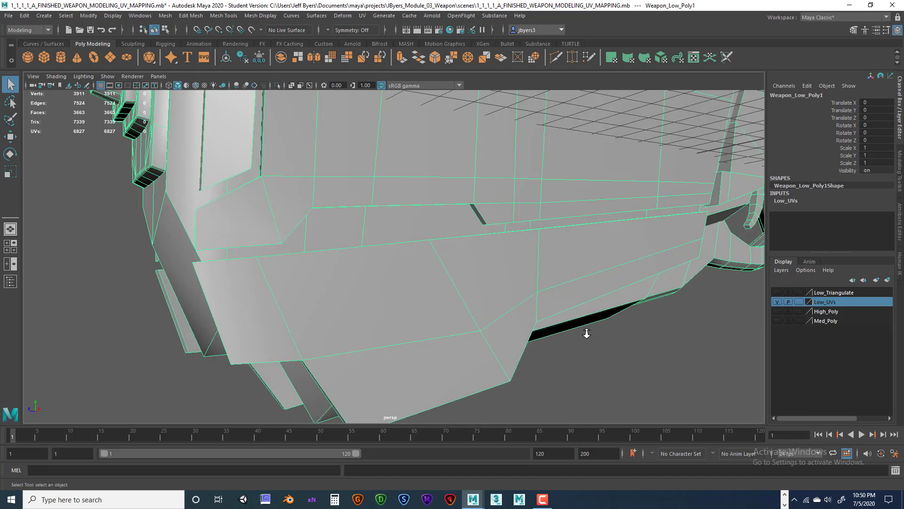
right_click_drag(586, 331, 434, 299, "alt")
left_click_drag(434, 293, 526, 315, "alt")
Hide Low_UVs, show the High_Poly layer, and select its weapon.
left_click(777, 302)
left_click(778, 311)
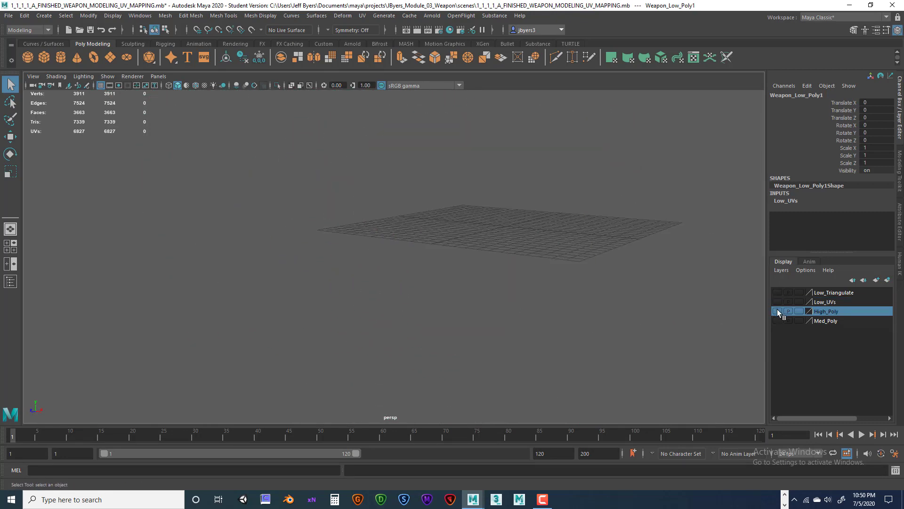
left_click(777, 311)
left_click_drag(437, 275, 432, 270, "alt")
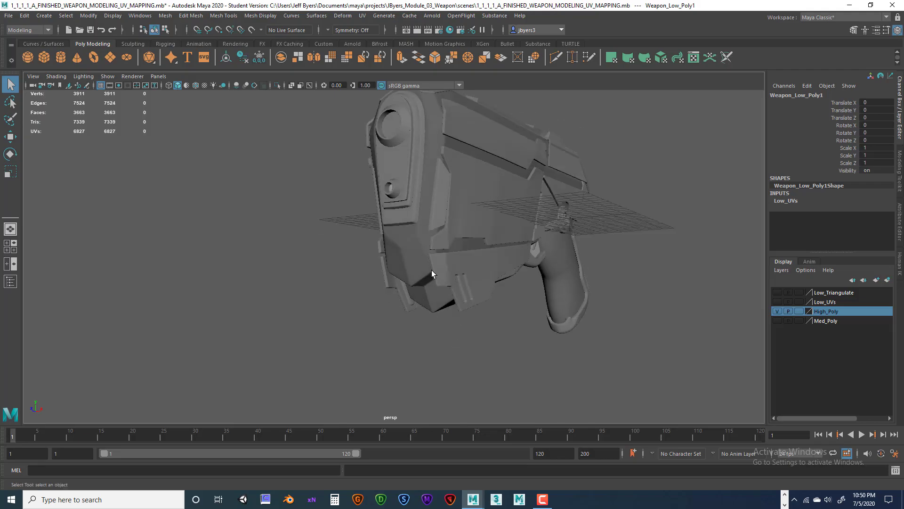
scroll(440, 274, "up", 5)
left_click(472, 332)
scroll(472, 330, "down", 4)
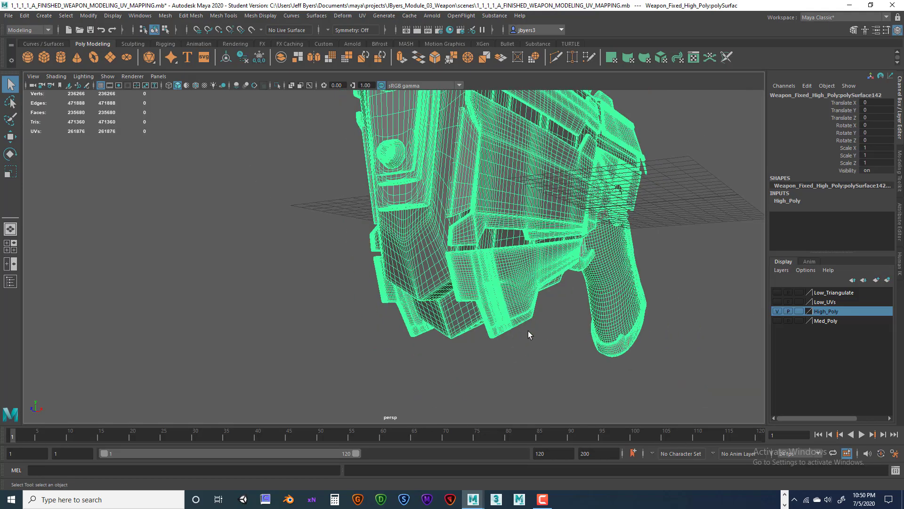
Inspect the high-poly weapon's dense edge flow around the body, trigger guard, grip and front.
left_click_drag(538, 329, 641, 314, "alt")
left_click_drag(481, 321, 590, 318, "alt")
left_click(699, 295)
left_click_drag(697, 296, 558, 286, "alt")
left_click(558, 286)
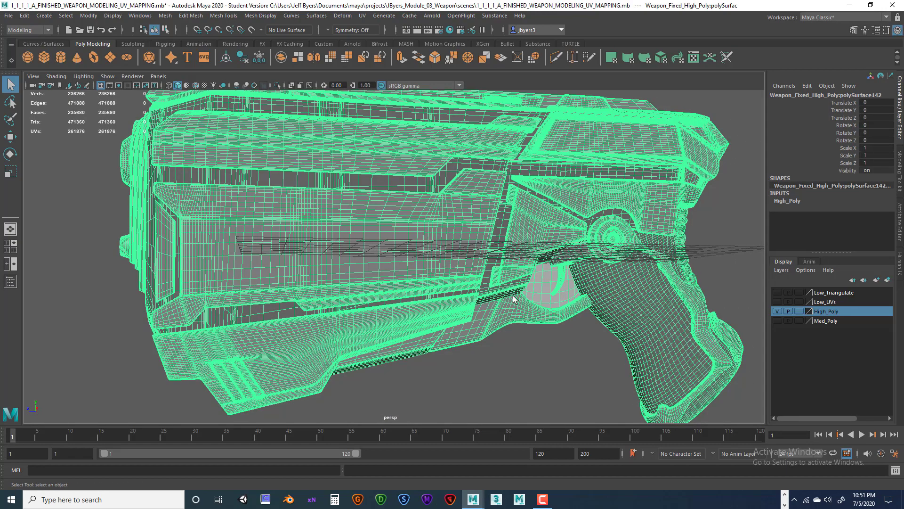
scroll(513, 299, "down", 4)
mouse_move(493, 317)
left_mouse_down("alt")
mouse_move(511, 319)
mouse_move(453, 314)
mouse_move(528, 313)
mouse_move(448, 321)
mouse_move(507, 323)
left_mouse_up("alt")
scroll(518, 320, "up", 5)
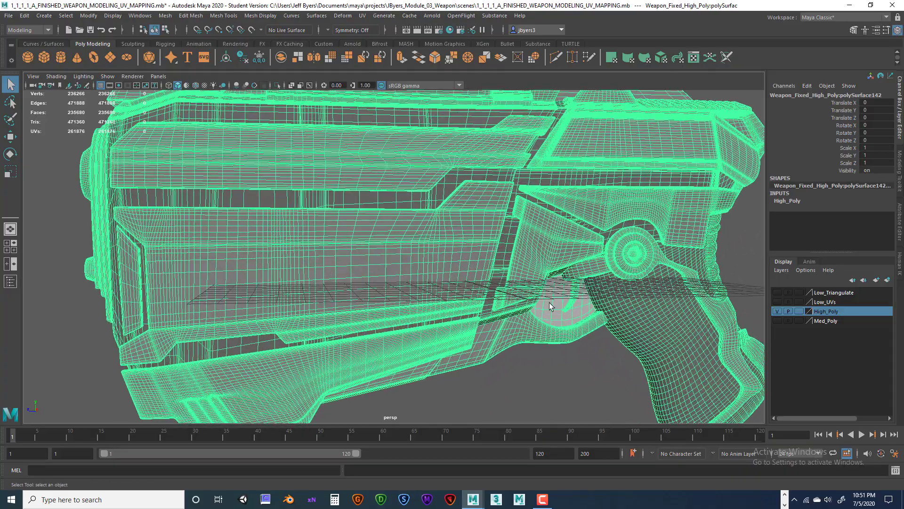
left_click_drag(549, 303, 555, 291, "alt")
middle_click_drag(524, 298, 453, 311, "alt")
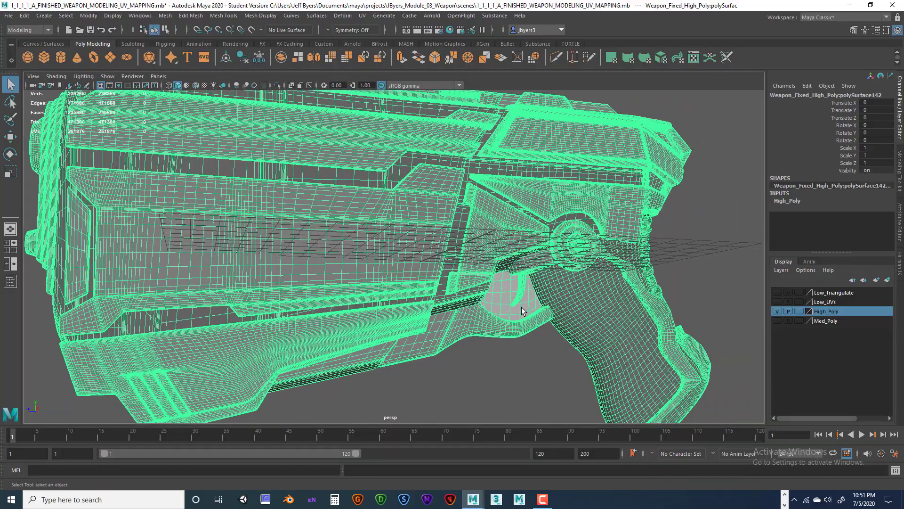
left_click_drag(521, 311, 560, 313, "alt")
right_click_drag(561, 313, 424, 327, "alt")
left_click_drag(424, 327, 454, 324, "alt")
middle_click_drag(454, 324, 527, 319, "alt")
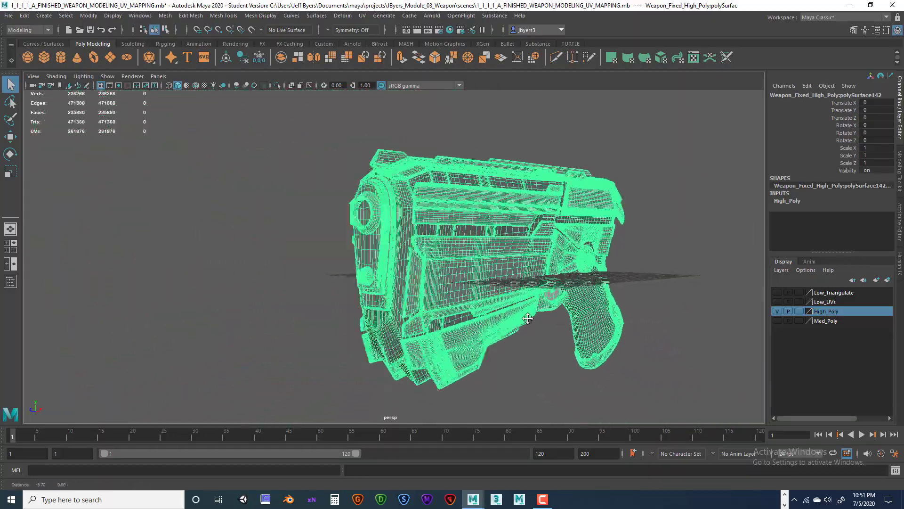
left_click_drag(528, 318, 595, 331, "alt")
Hide High_Poly, show the Low_Triangulate layer, and select its weapon.
left_click(778, 312)
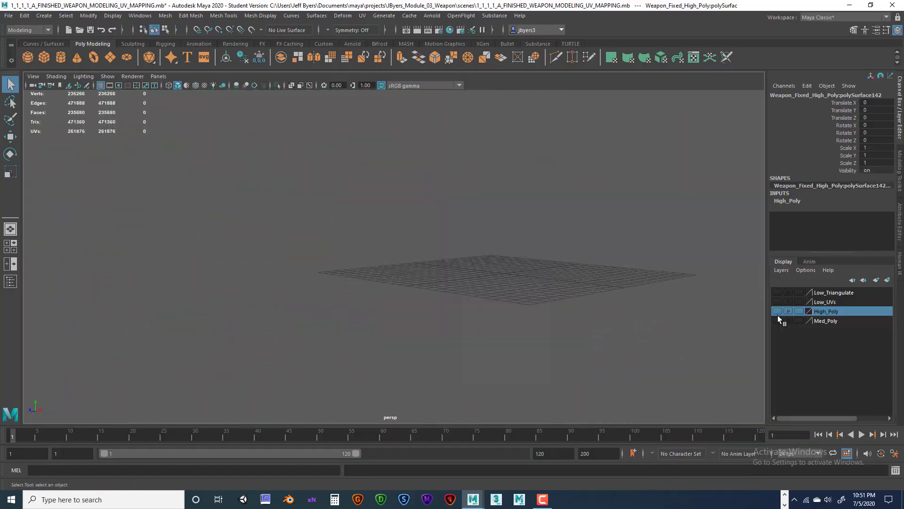
left_click(778, 293)
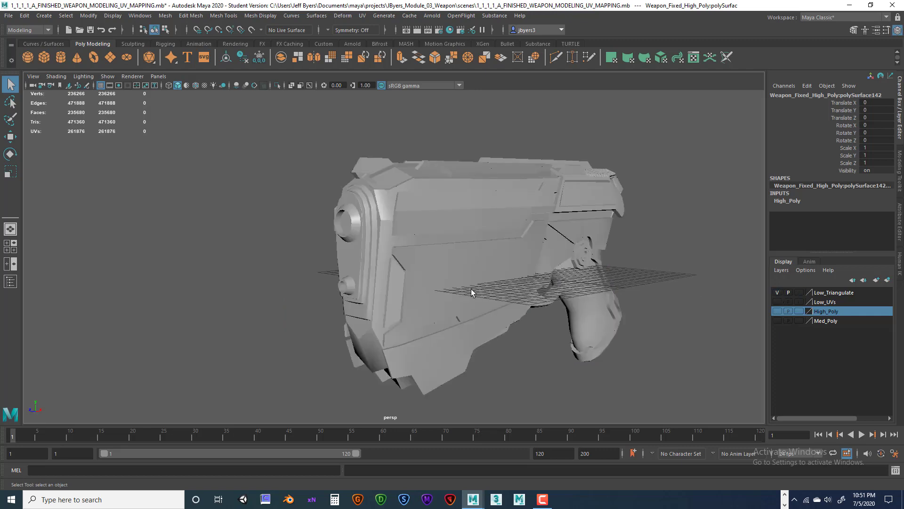
left_click_drag(472, 290, 426, 227, "alt")
left_click(441, 231)
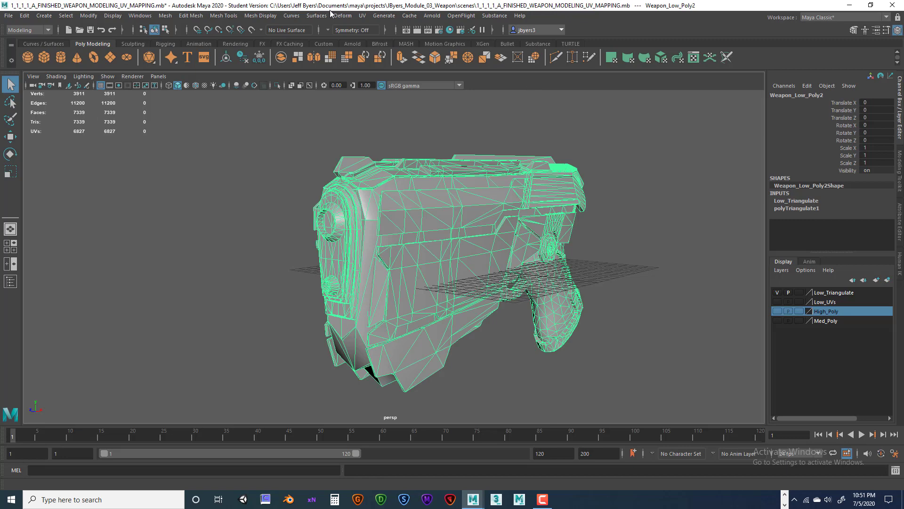
Open the UV Editor for the triangulated weapon, move its window clear of the UV Toolkit, and frame the whole layout.
left_click(362, 16)
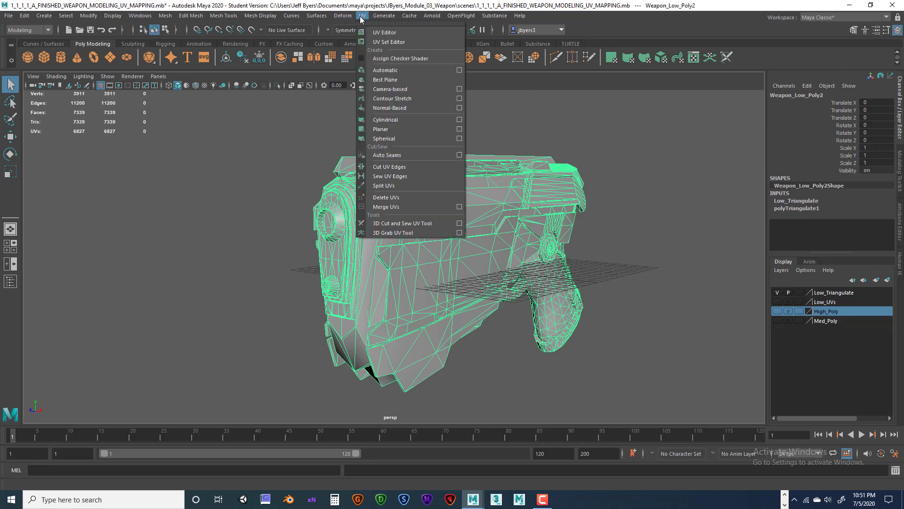
left_click(383, 32)
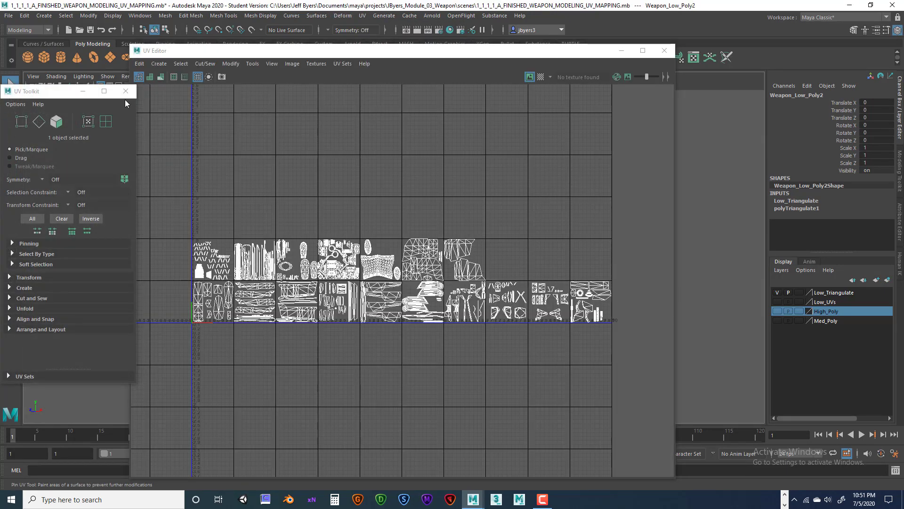
left_click_drag(218, 52, 325, 48)
scroll(332, 235, "up", 4)
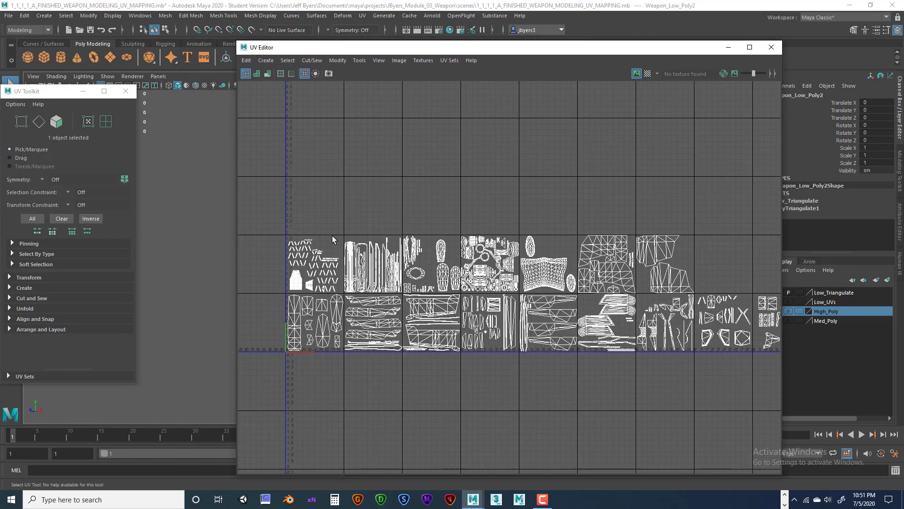
scroll(352, 237, "down", 2)
middle_click_drag(476, 230, 395, 221, "alt")
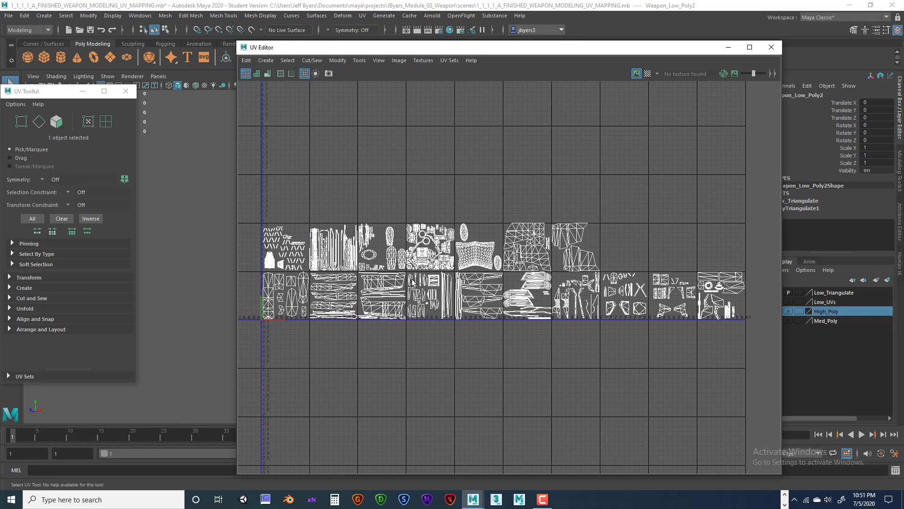
Examine the UV shells in the first two tiles of the lower row up close.
middle_click_drag(364, 289, 425, 286, "alt")
right_click_drag(425, 286, 474, 308, "alt")
middle_click_drag(473, 308, 661, 284, "alt")
right_click_drag(661, 284, 712, 298, "alt")
middle_click_drag(601, 274, 543, 297, "alt")
middle_click_drag(521, 260, 624, 259, "alt")
right_click_drag(624, 260, 754, 286, "alt")
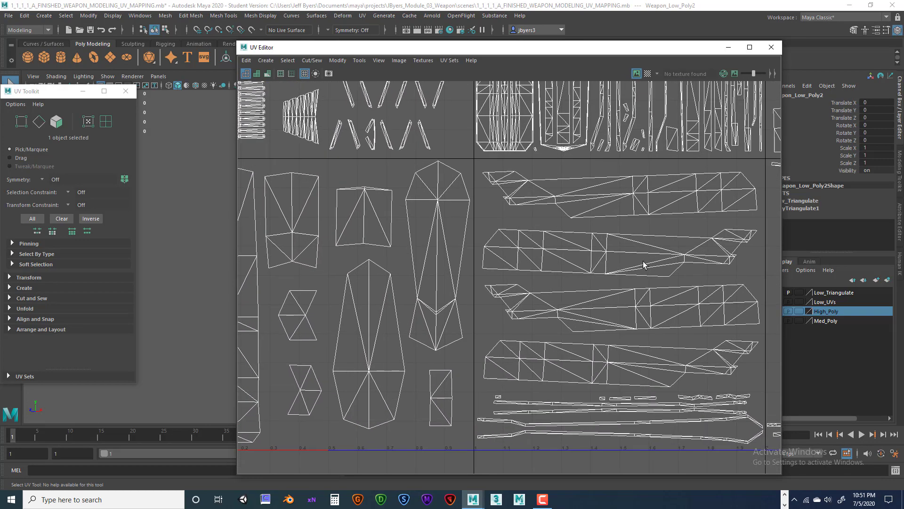
middle_click_drag(634, 257, 622, 265, "alt")
Select the second long UV shell in the lower row's second tile and move it up over the topmost shell.
right_click_drag(621, 267, 599, 257)
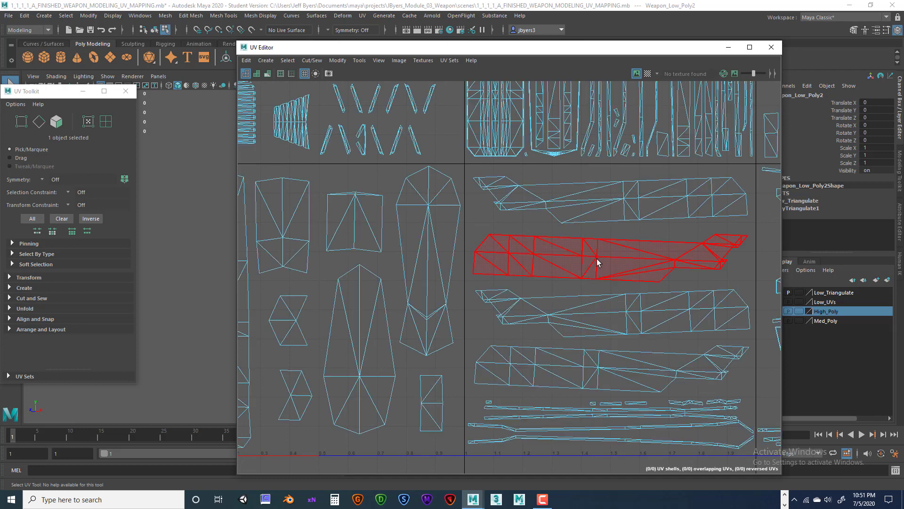
left_click(606, 251)
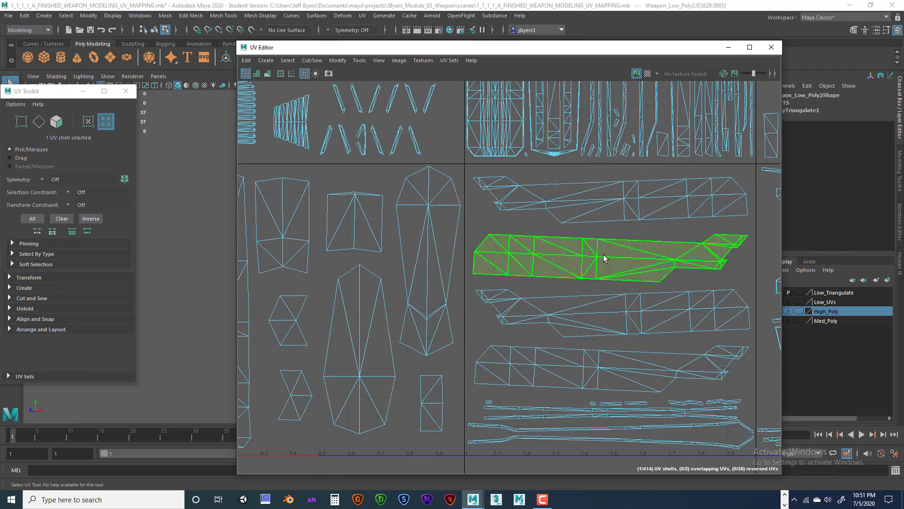
key("w")
left_click_drag(607, 186, 618, 120)
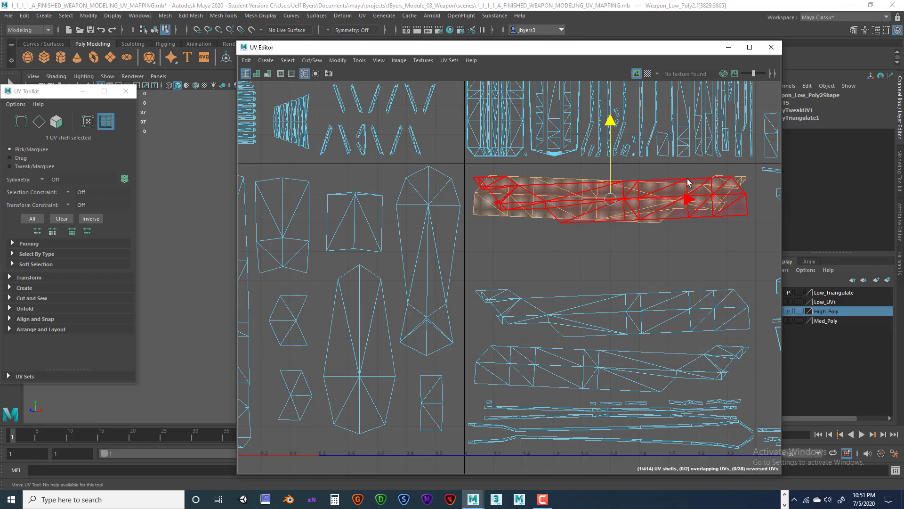
Move the overlapping UV shell back down to its own spot between the first and third shells and clear the selection.
left_click_drag(610, 122, 608, 160)
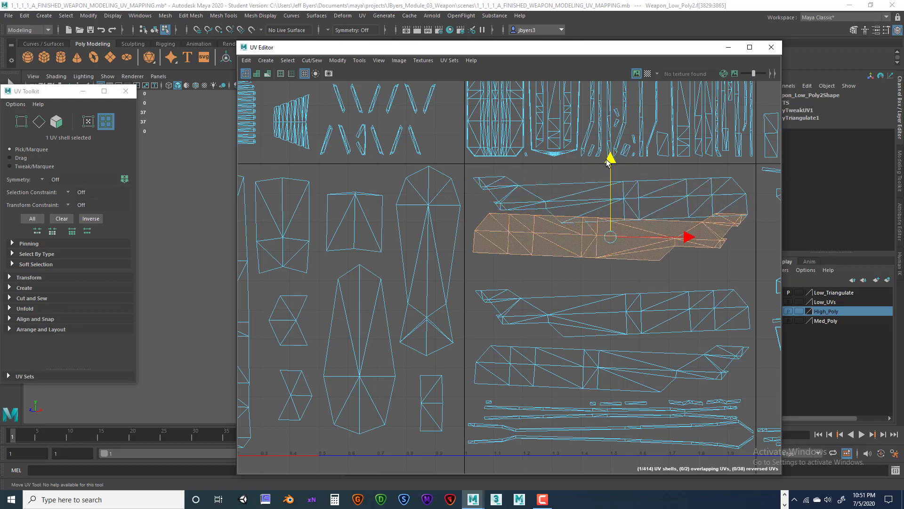
key("ctrl+z")
left_click_drag(615, 123, 612, 177)
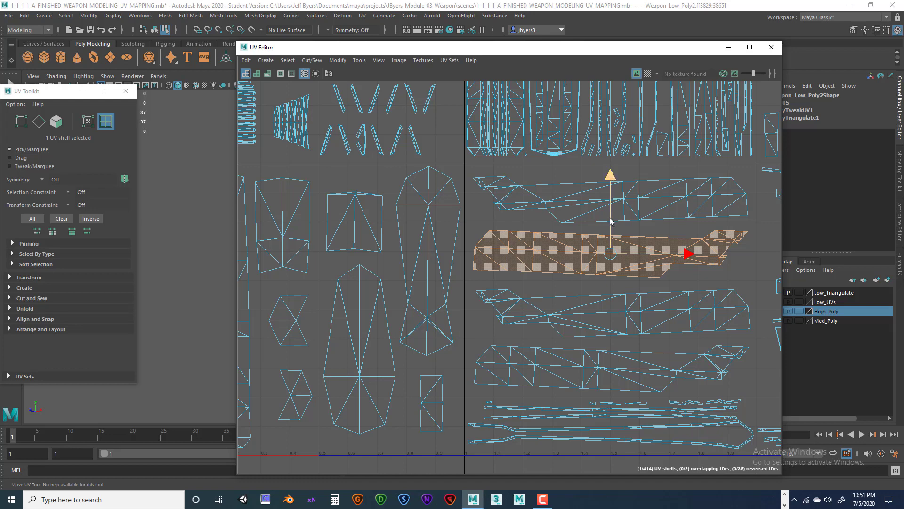
left_click_drag(611, 218, 610, 223)
key("F8")
Examine the UV layout across the upper and lower rows of tiles.
right_click_drag(688, 254, 576, 241, "alt")
scroll(666, 291, "down", 2)
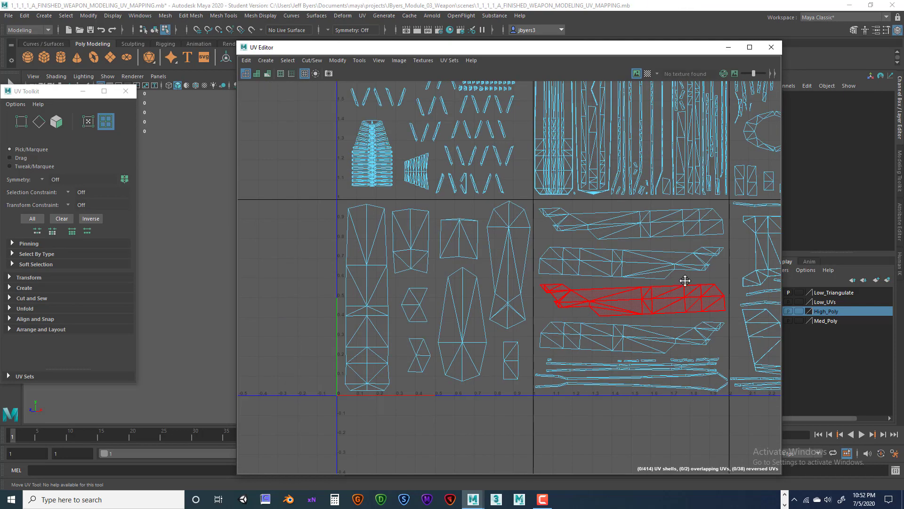
scroll(589, 297, "down", 4)
scroll(652, 284, "down", 3)
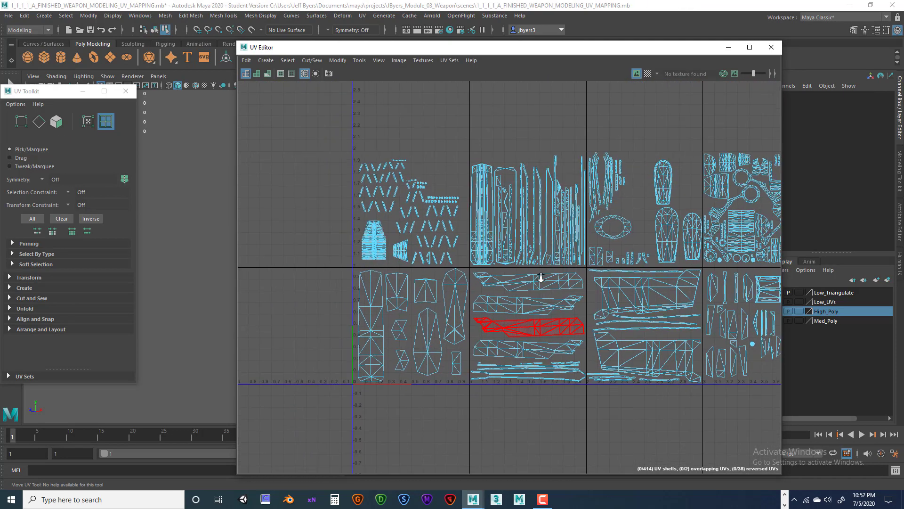
middle_click_drag(583, 275, 466, 285, "alt")
scroll(611, 282, "down", 3)
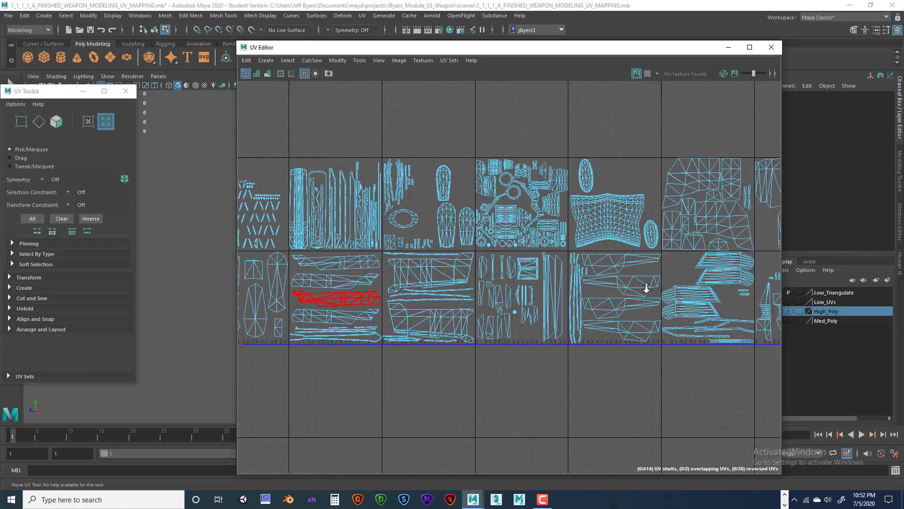
right_click_drag(646, 287, 636, 283, "alt")
middle_click_drag(636, 282, 566, 298, "alt")
right_click_drag(589, 298, 697, 281, "alt")
middle_click_drag(674, 270, 602, 281, "alt")
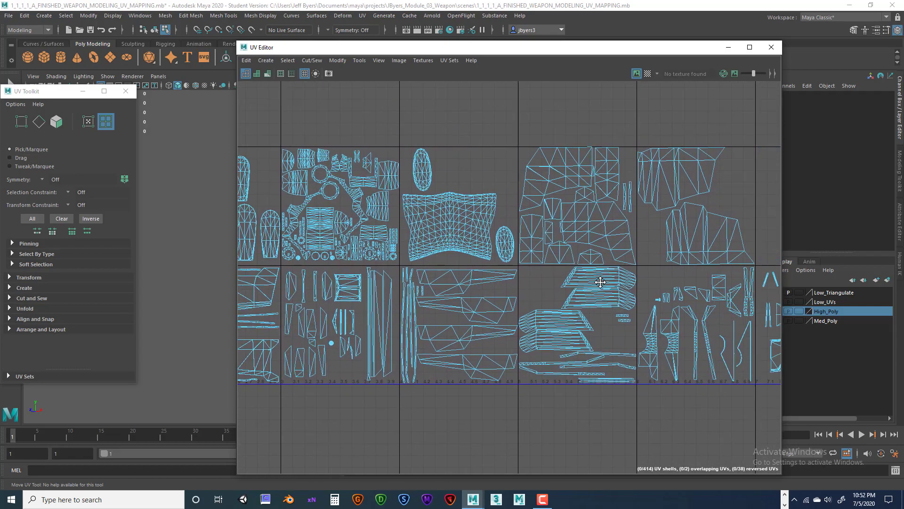
Move the second wedge-shaped UV shell in the lower row's fifth tile down onto the matching bottom shell, and select both stacked shells.
right_click_drag(605, 285, 665, 291, "alt")
middle_click_drag(509, 299, 611, 249, "alt")
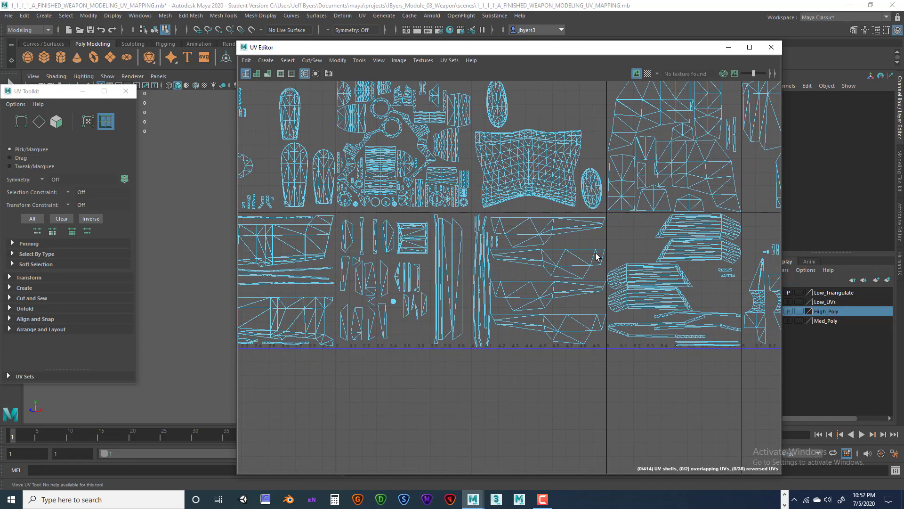
right_click_drag(596, 256, 660, 260, "alt")
middle_click_drag(520, 264, 607, 240, "alt")
right_click_drag(606, 242, 680, 242, "alt")
middle_click_drag(681, 242, 664, 244, "alt")
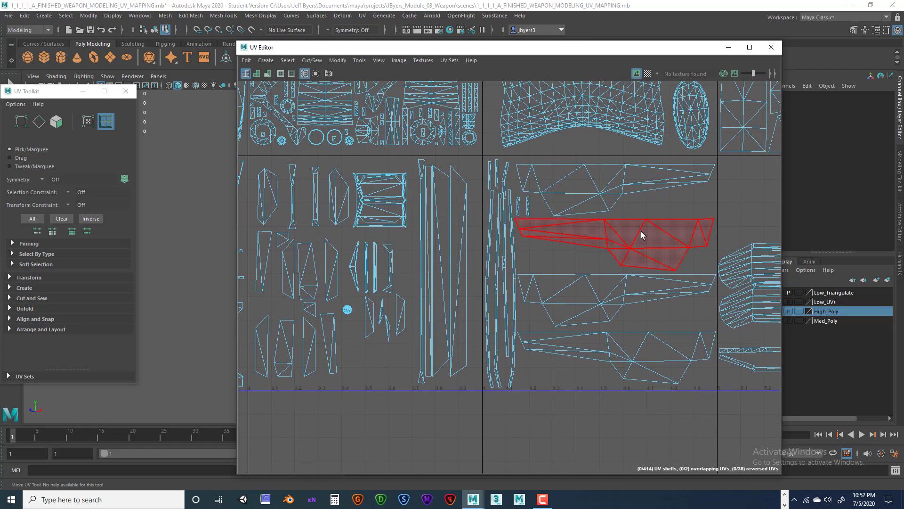
left_click(642, 236)
left_click_drag(613, 170, 623, 278)
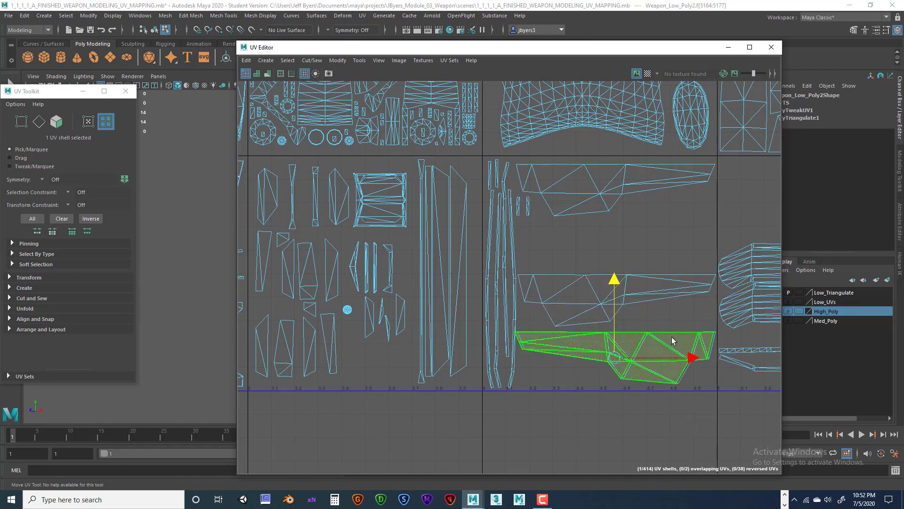
left_click_drag(689, 355, 690, 354)
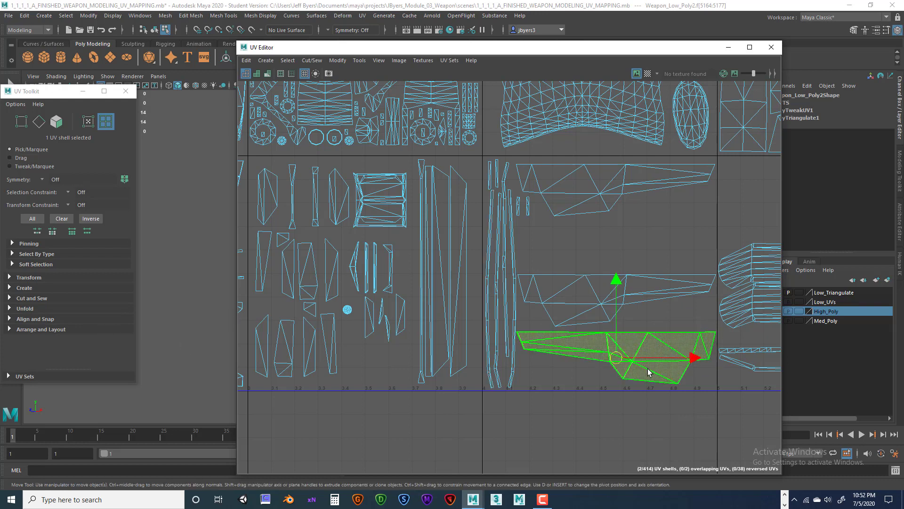
Bring the UV Toolkit beside the UV layout and expand its Align and Snap and its Arrange and Layout options.
left_click_drag(59, 95, 263, 89)
left_click(222, 313)
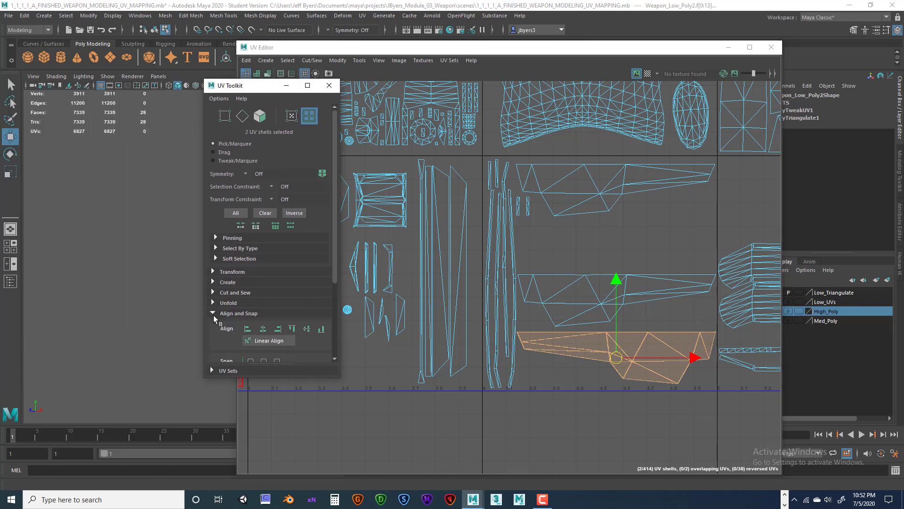
scroll(311, 289, "down", 4)
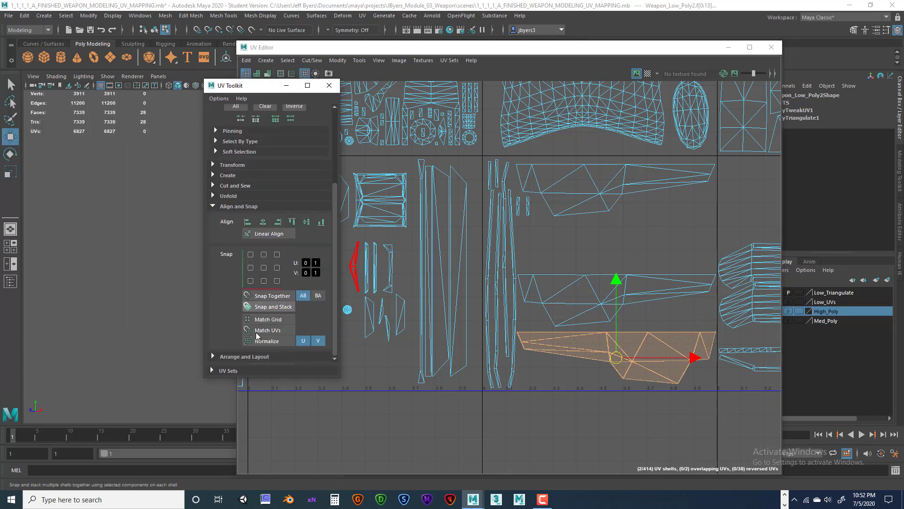
scroll(282, 307, "down", 5)
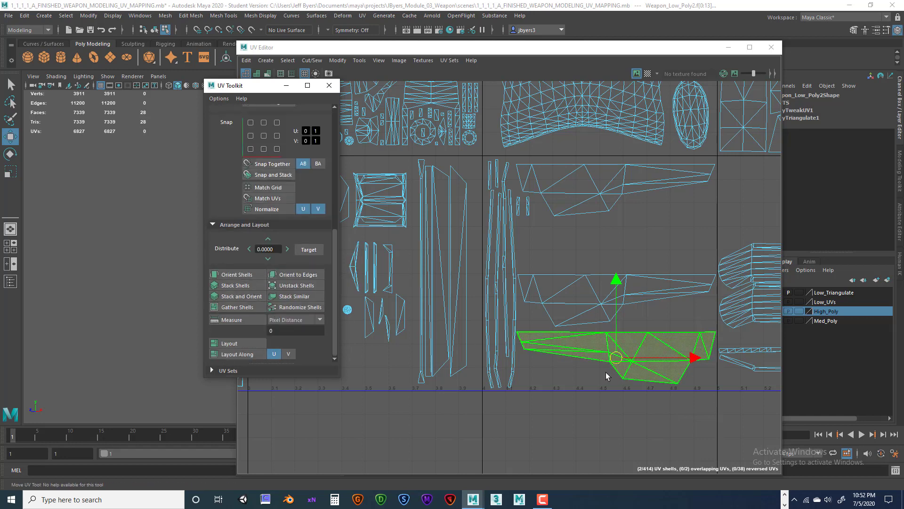
Undo the stacking of the wedge-shaped UV shells in the lower row's fifth tile and clear the selection.
scroll(607, 378, "up", 4)
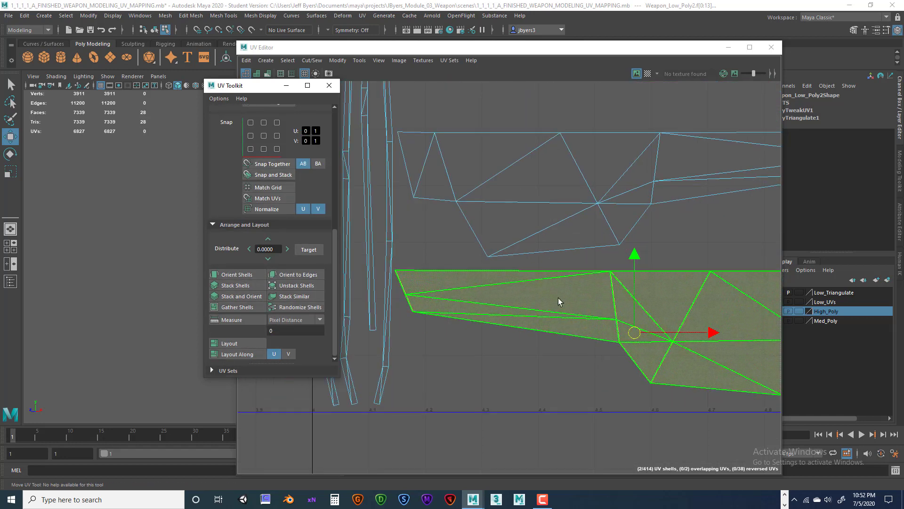
scroll(598, 305, "down", 1)
key("ctrl+z")
key("ctrl+z")
key("ctrl+z")
key("ctrl+z")
key("ctrl+z")
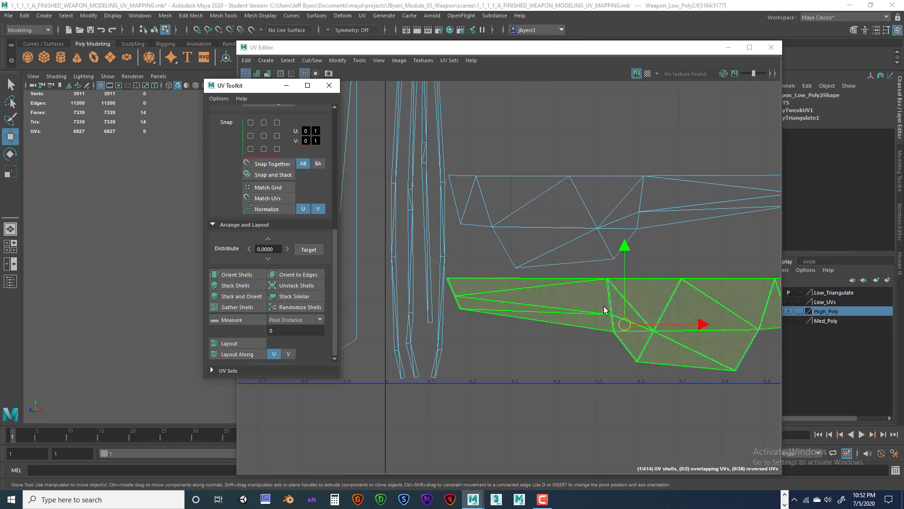
scroll(604, 309, "down", 4)
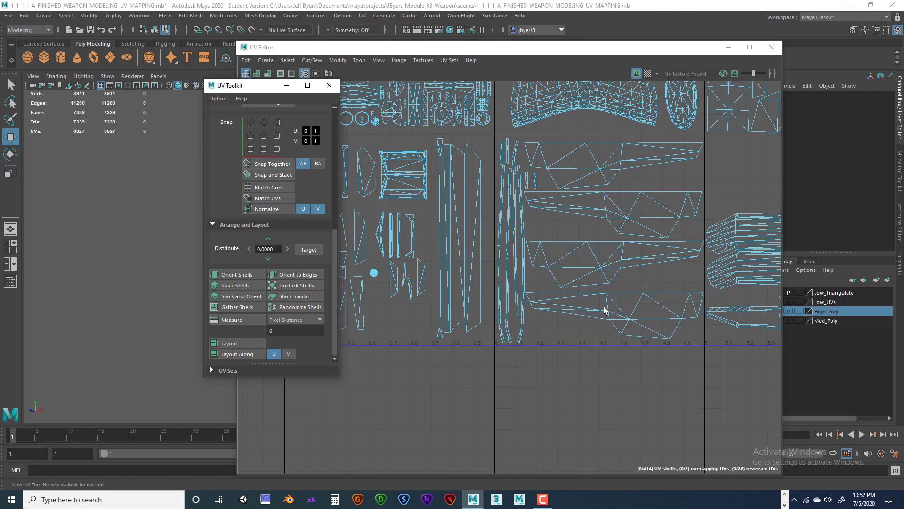
Try to move the third wedge-shaped UV shell in the lower row's fifth tile up over the second, and undo it.
left_click(600, 267)
left_click_drag(615, 183, 616, 136)
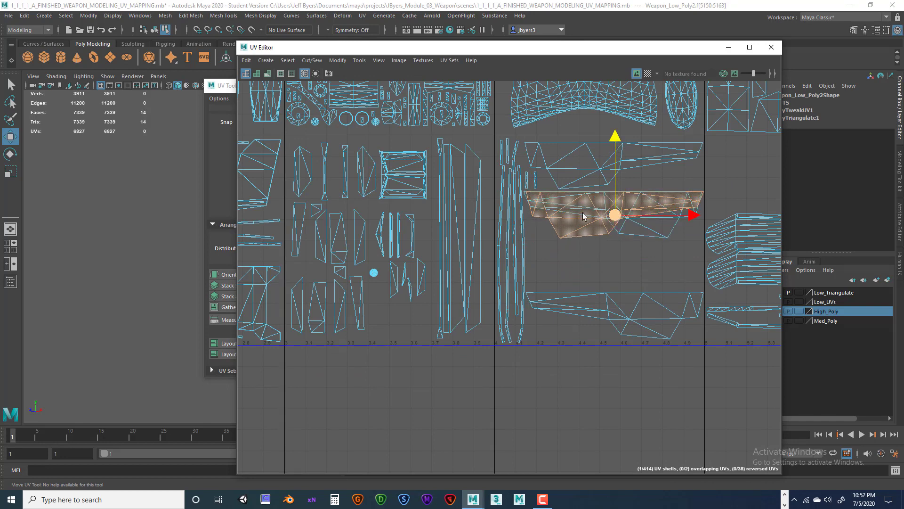
key("ctrl+z")
key("ctrl+z")
key("ctrl+z")
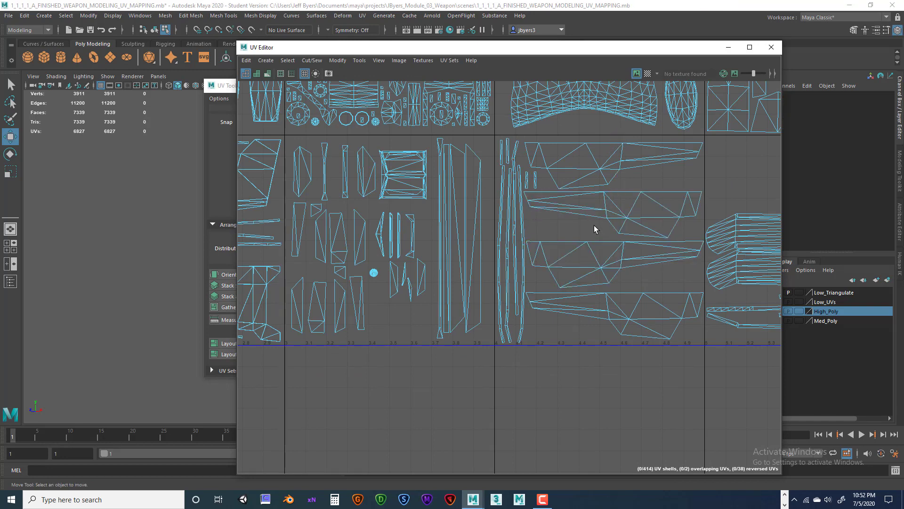
Examine the weapon's complete UV layout across all tiles of the upper and lower rows.
scroll(608, 240, "down", 4)
scroll(666, 276, "down", 3)
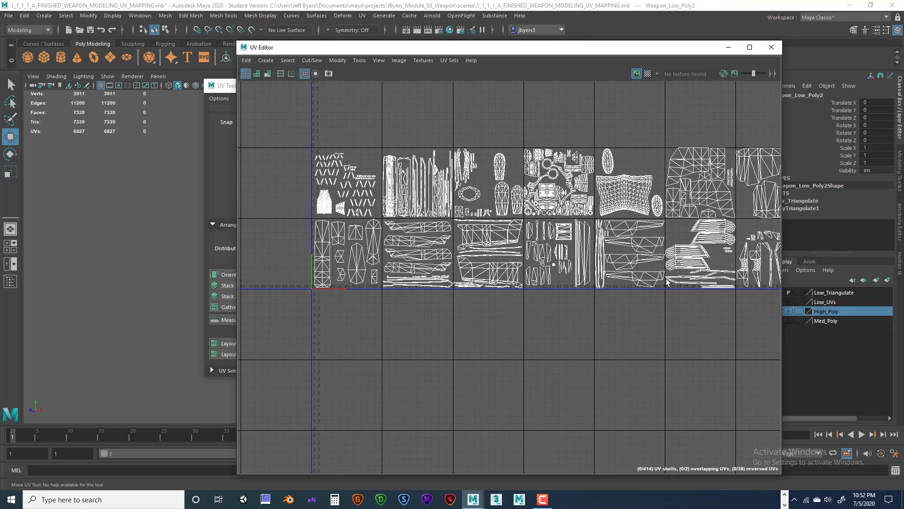
middle_click_drag(667, 275, 543, 297, "alt")
scroll(610, 293, "up", 3)
middle_click_drag(637, 294, 505, 307, "alt")
scroll(605, 306, "down", 5)
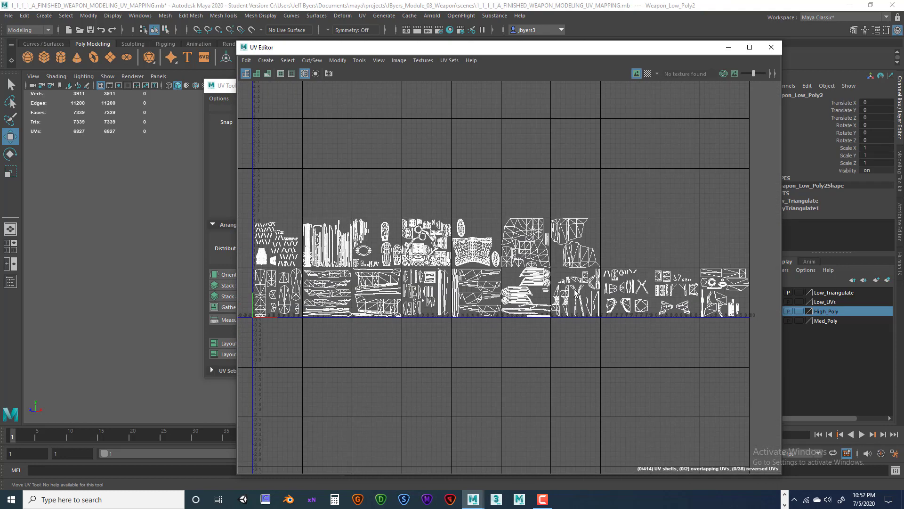
mouse_move(550, 288)
middle_mouse_down("alt")
mouse_move(681, 268)
mouse_move(548, 278)
middle_mouse_up("alt")
scroll(617, 274, "down", 2)
middle_click_drag(616, 272, 636, 274, "alt")
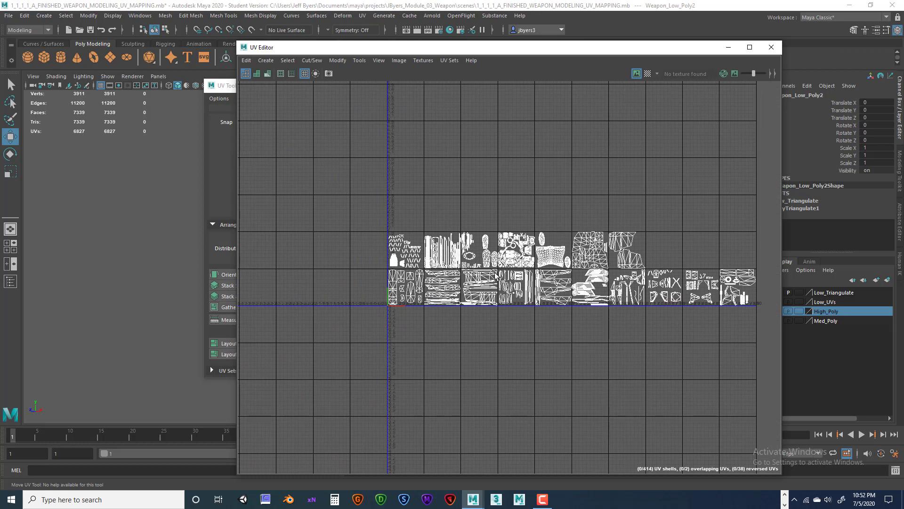
scroll(578, 302, "down", 1)
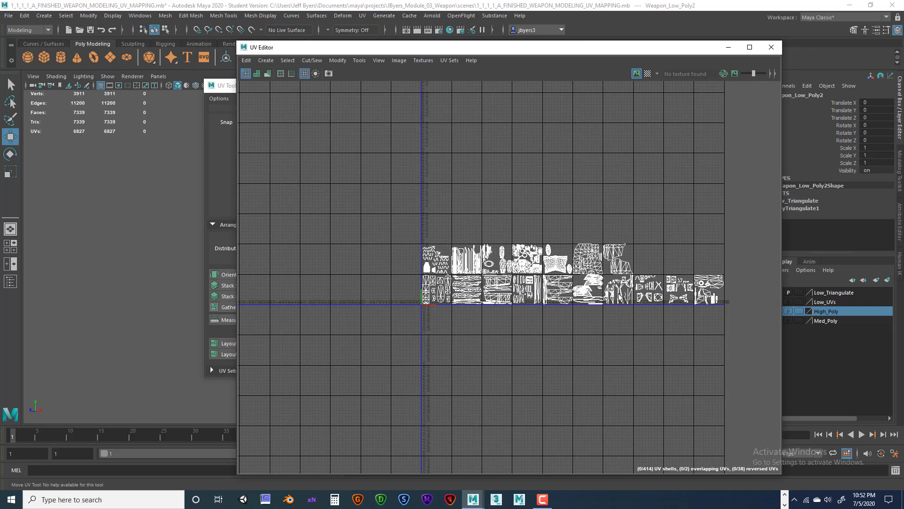
scroll(591, 289, "up", 2)
middle_click_drag(571, 304, 531, 276, "alt")
right_click_drag(541, 279, 615, 290, "alt")
middle_click_drag(507, 262, 507, 275, "alt")
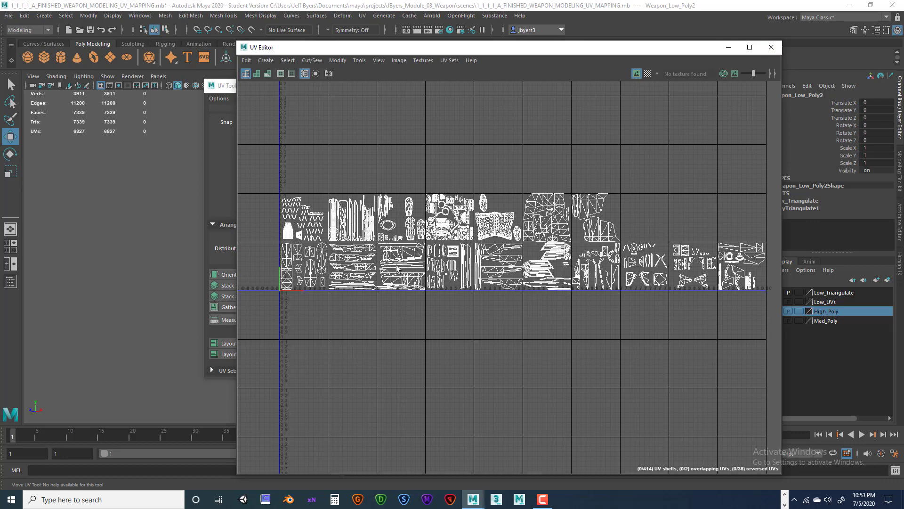
Examine the third and fourth tiles of both UV rows up close, and compare them with the full layout.
scroll(396, 265, "up", 3)
scroll(400, 191, "up", 3)
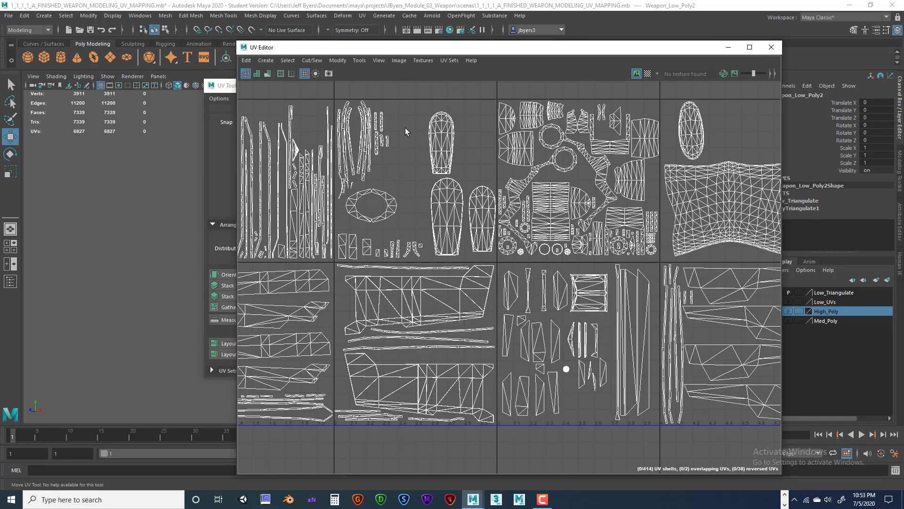
scroll(514, 178, "down", 2)
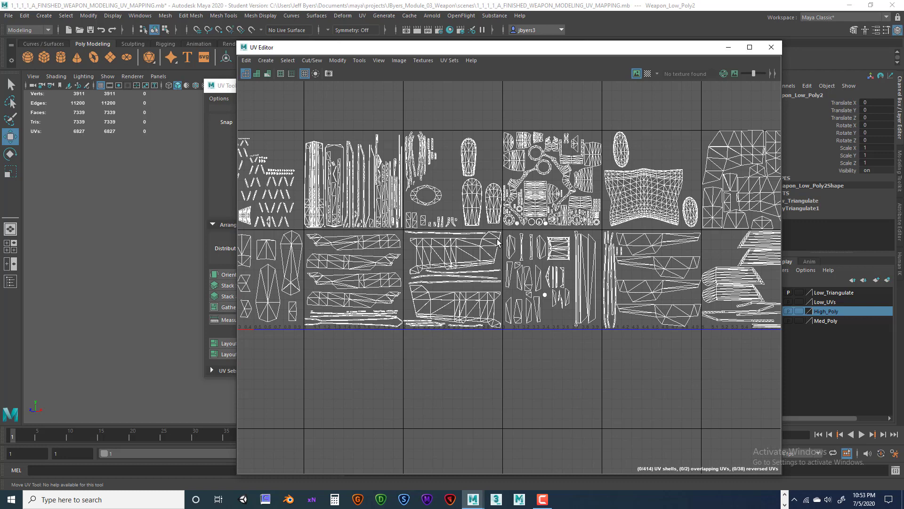
scroll(497, 238, "down", 2)
scroll(537, 239, "down", 1)
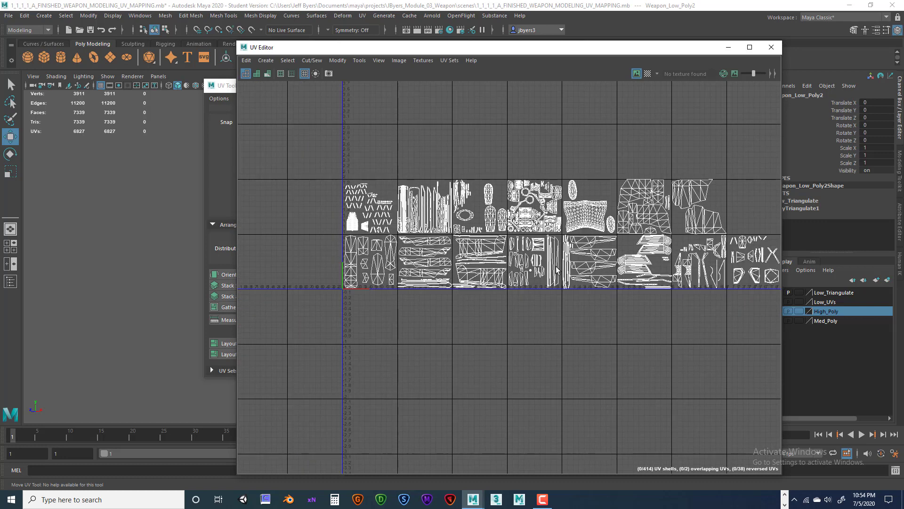
middle_click_drag(569, 328, 457, 338, "alt")
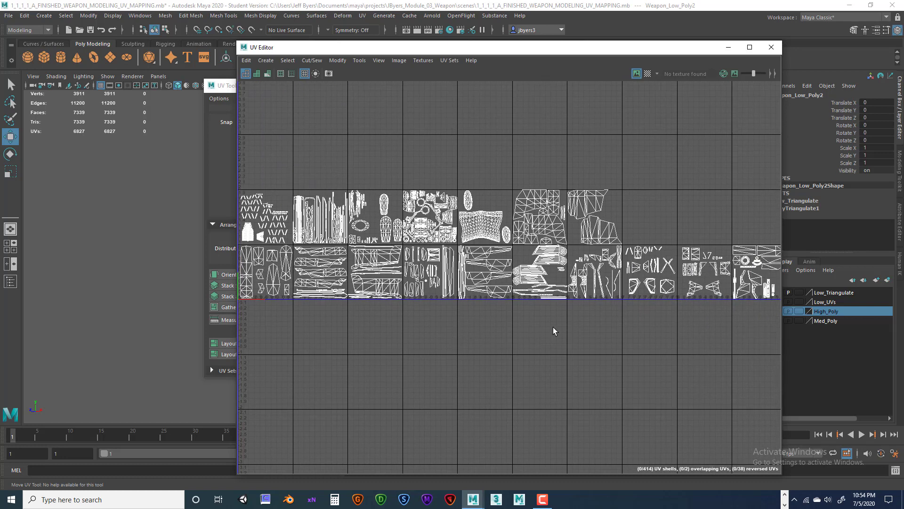
scroll(553, 326, "down", 1)
middle_click_drag(589, 321, 582, 314, "alt")
right_click_drag(582, 314, 615, 315, "alt")
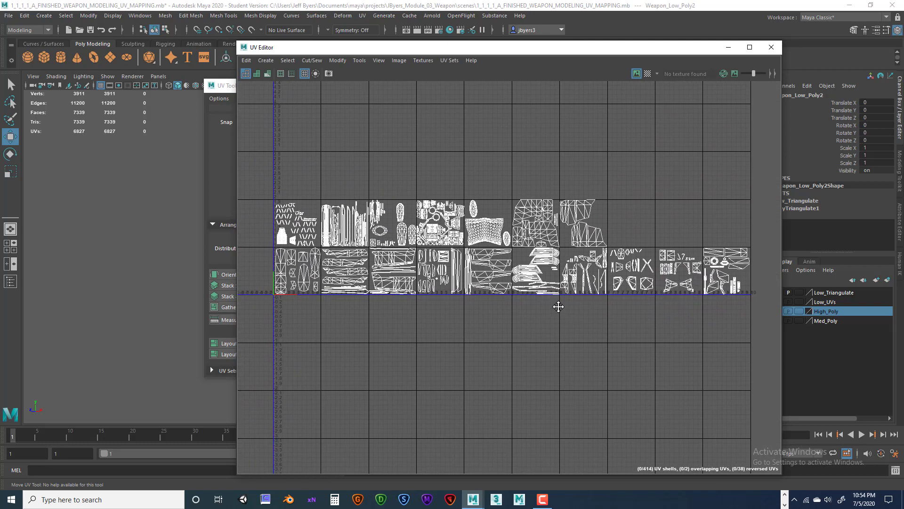
middle_click_drag(555, 307, 564, 313, "alt")
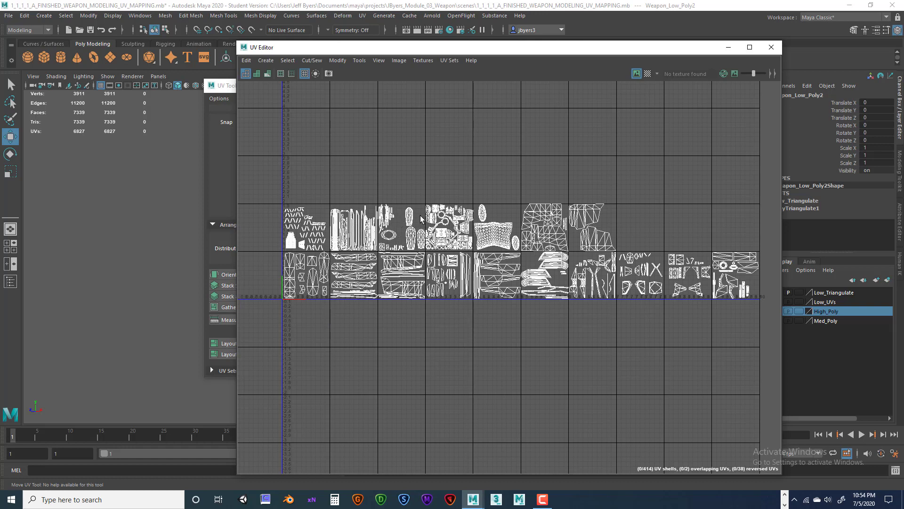
left_click_drag(583, 50, 483, 54)
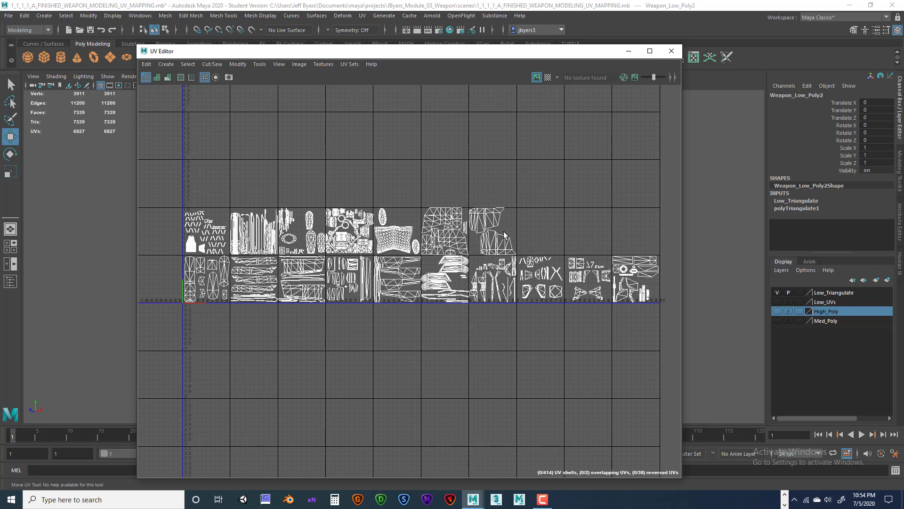
left_click_drag(272, 54, 439, 61)
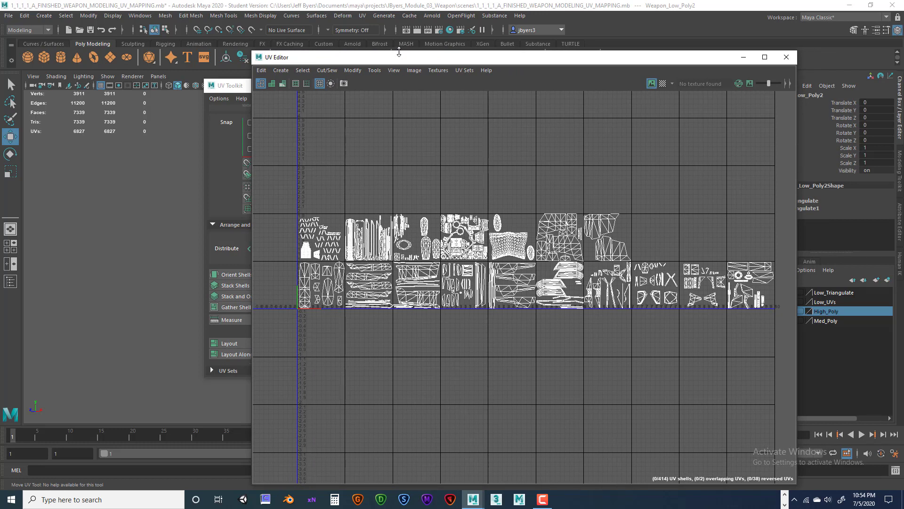
left_click_drag(401, 57, 461, 53)
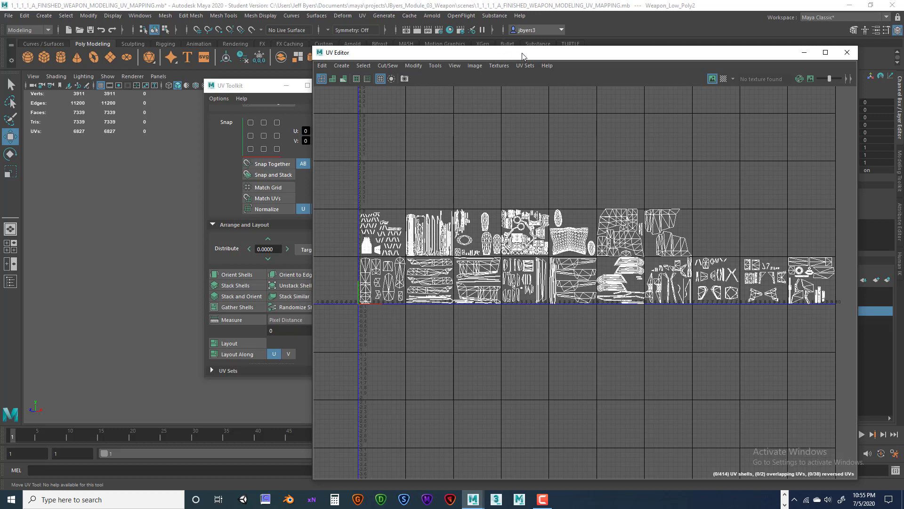
mouse_move(522, 53)
left_mouse_down()
mouse_move(511, 31)
mouse_move(512, 48)
mouse_move(599, 48)
mouse_move(508, 48)
left_mouse_up()
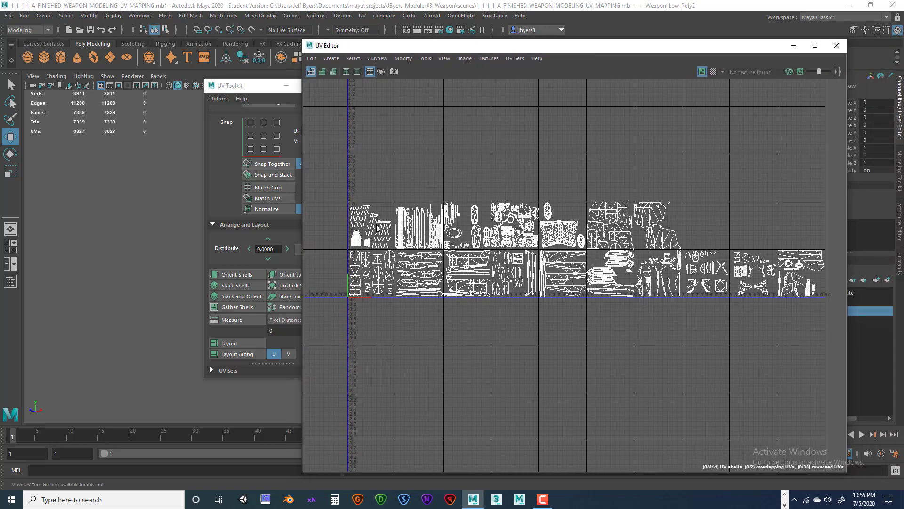
left_click_drag(448, 47, 477, 47)
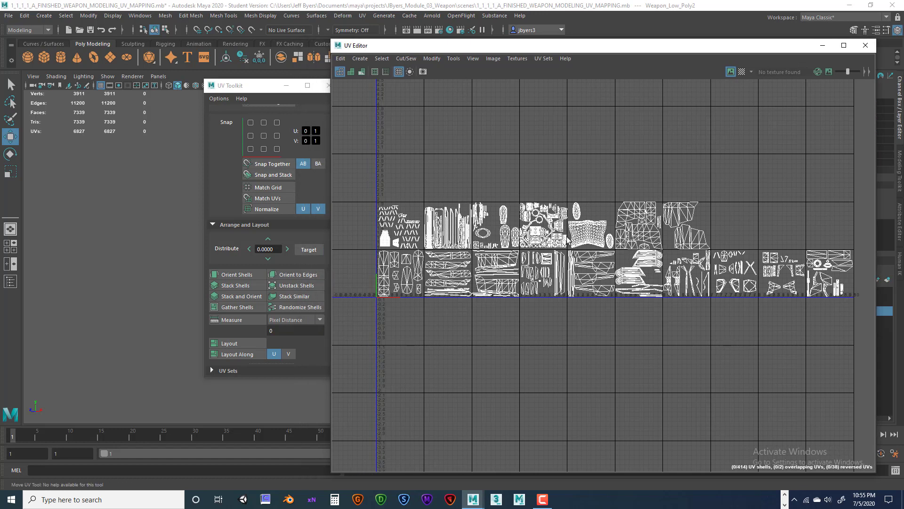
left_click_drag(631, 46, 511, 37)
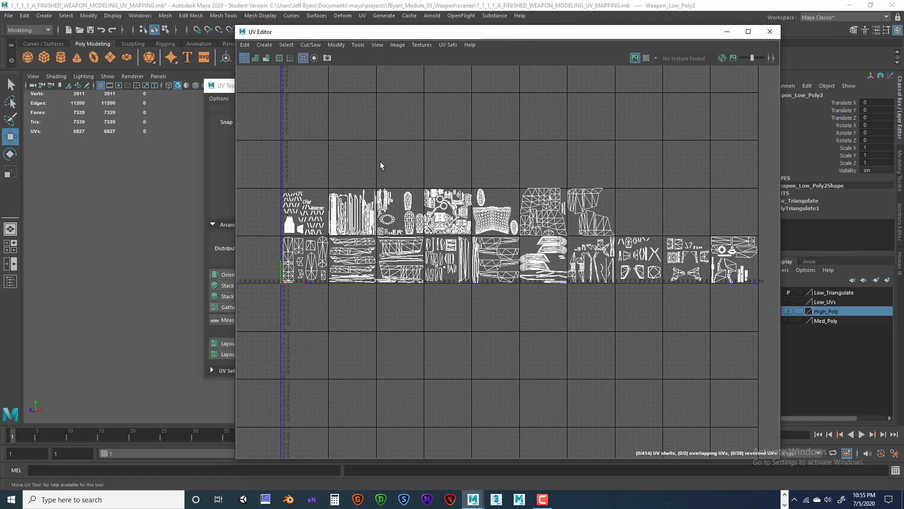
Close the UV Toolkit and reposition the UV Editor lower over the viewport.
left_click_drag(420, 33, 496, 41)
left_click_drag(240, 86, 190, 86)
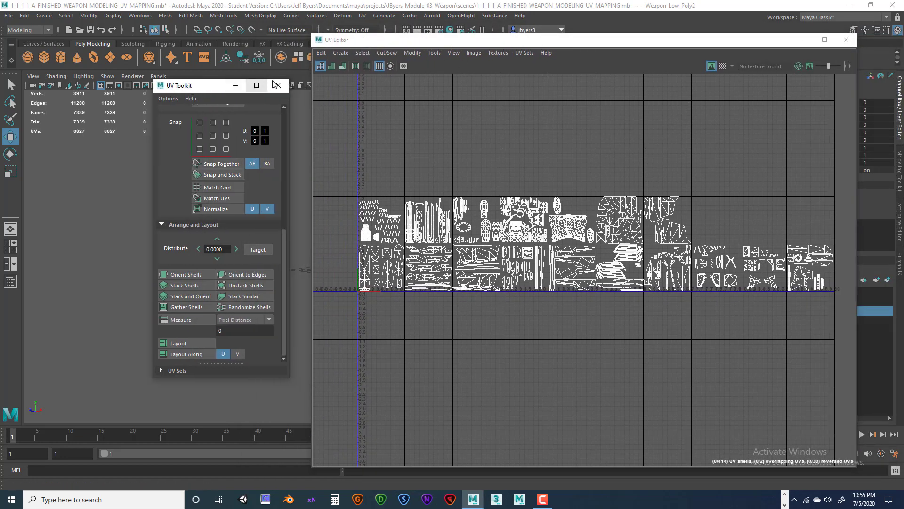
left_click(276, 85)
left_click_drag(592, 43, 403, 46)
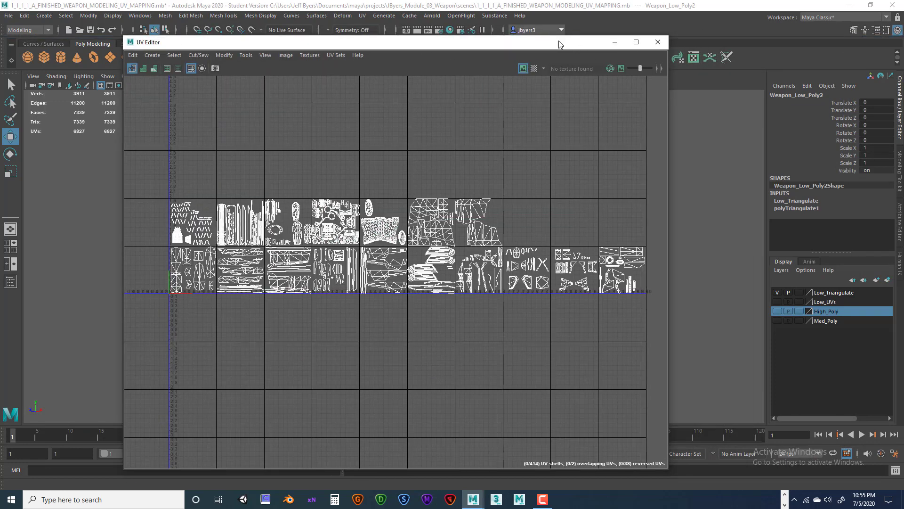
left_click_drag(557, 44, 524, 116)
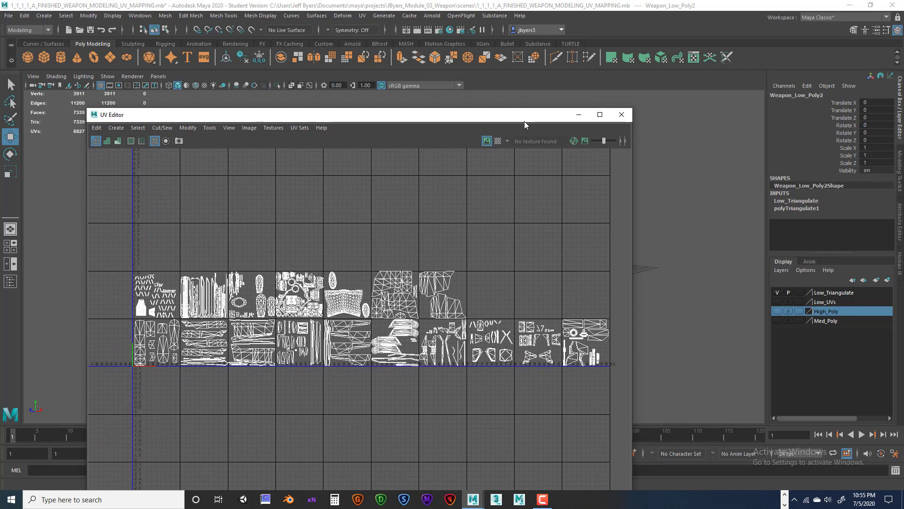
left_click_drag(518, 120, 627, 116)
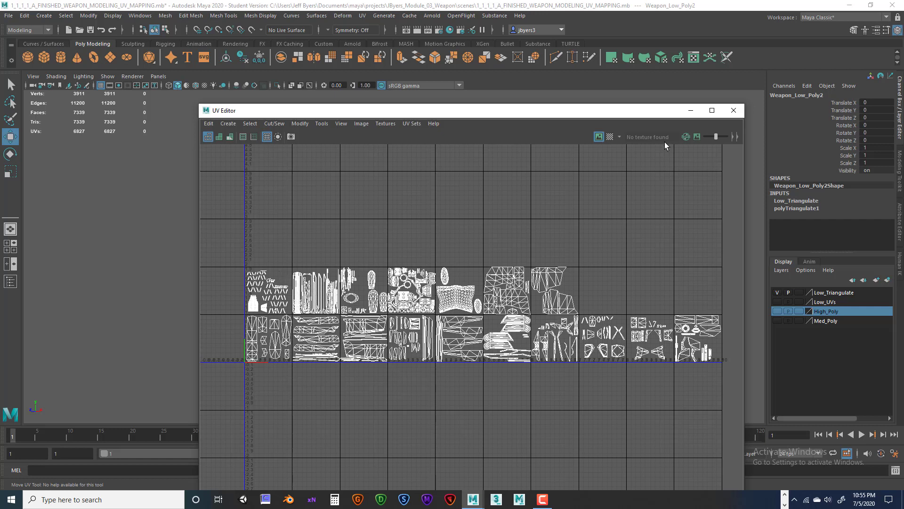
left_click_drag(636, 115, 609, 110)
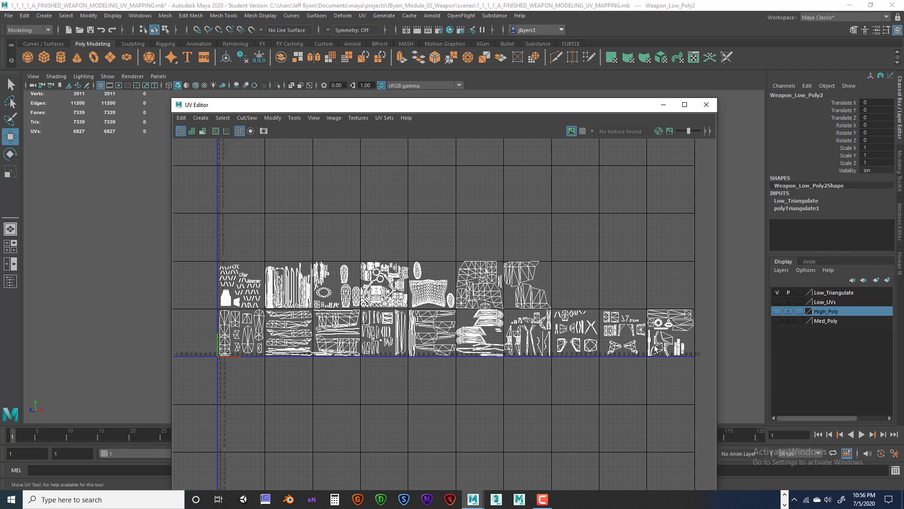
Examine the two large jagged UV shells in the upper row's seventh tile and their spacing from the tile borders.
scroll(657, 346, "up", 2)
scroll(658, 347, "up", 1)
key("space")
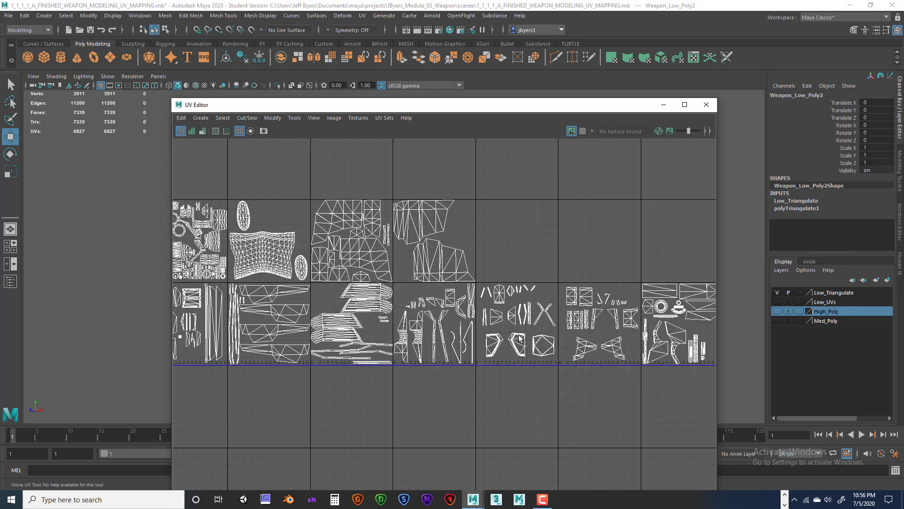
middle_click_drag(499, 332, 626, 328, "alt")
scroll(561, 322, "up", 3)
middle_click_drag(550, 291, 555, 412, "alt")
scroll(562, 406, "up", 1)
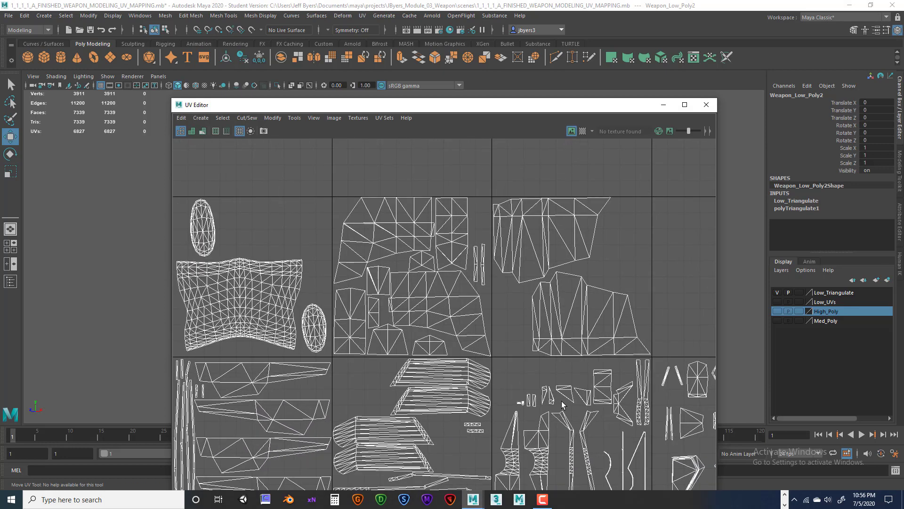
middle_click_drag(540, 316, 528, 369, "alt")
scroll(542, 357, "up", 4)
scroll(540, 352, "up", 4)
middle_click_drag(584, 325, 504, 357, "alt")
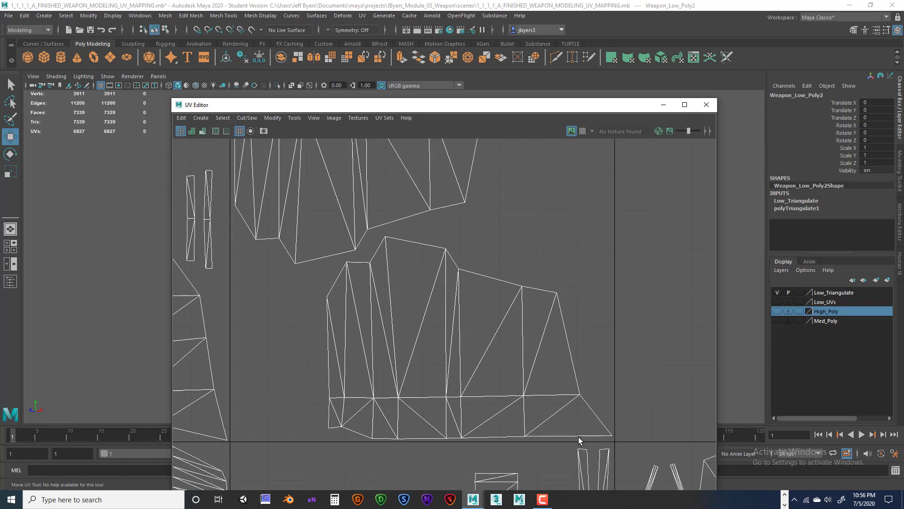
middle_click_drag(578, 437, 637, 419, "alt")
middle_click_drag(546, 270, 529, 387, "alt")
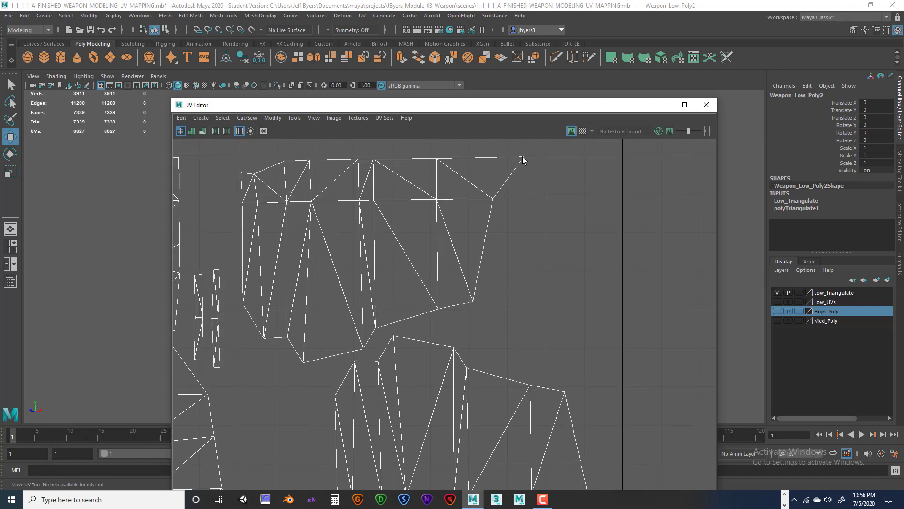
middle_click_drag(501, 178, 598, 197, "alt")
scroll(597, 197, "down", 1)
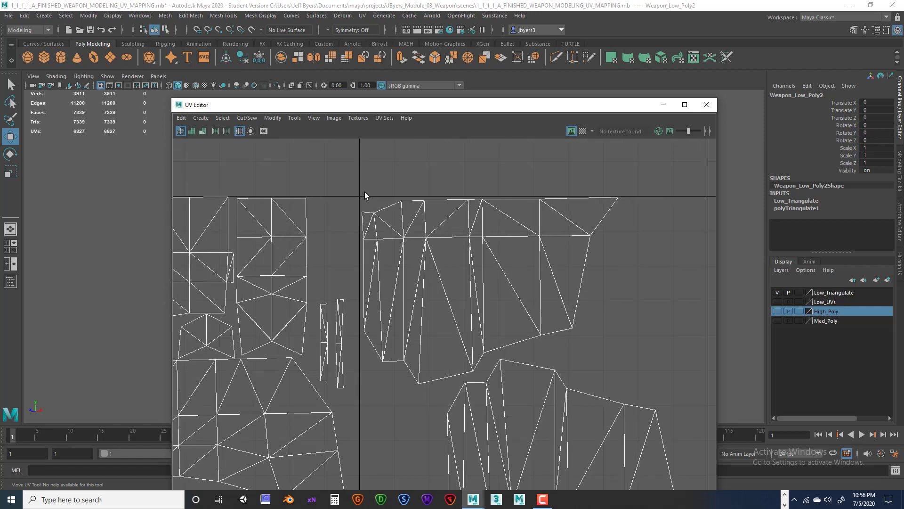
Examine the shells in the upper row's sixth tile, focusing on their clearance from the tile's borders and corner.
middle_click_drag(365, 191, 454, 251, "alt")
middle_click_drag(408, 209, 505, 273, "alt")
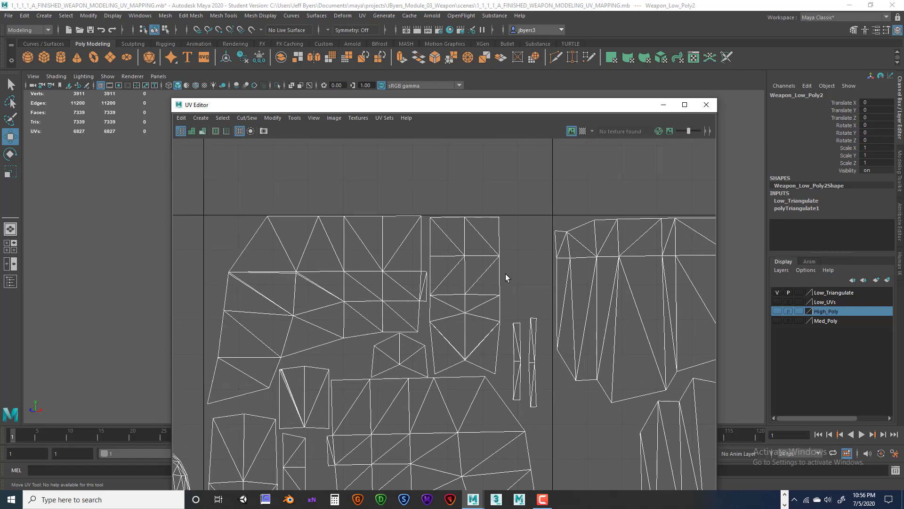
middle_click_drag(366, 283, 431, 194, "alt")
scroll(433, 284, "down", 2)
scroll(434, 283, "down", 1)
middle_click_drag(312, 296, 414, 227, "alt")
middle_click_drag(571, 323, 498, 275, "alt")
scroll(514, 319, "up", 8)
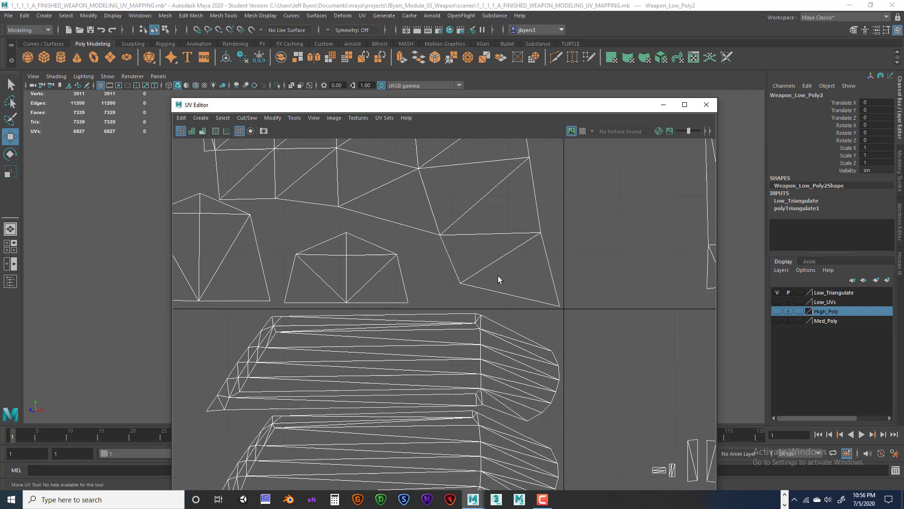
scroll(554, 299, "up", 3)
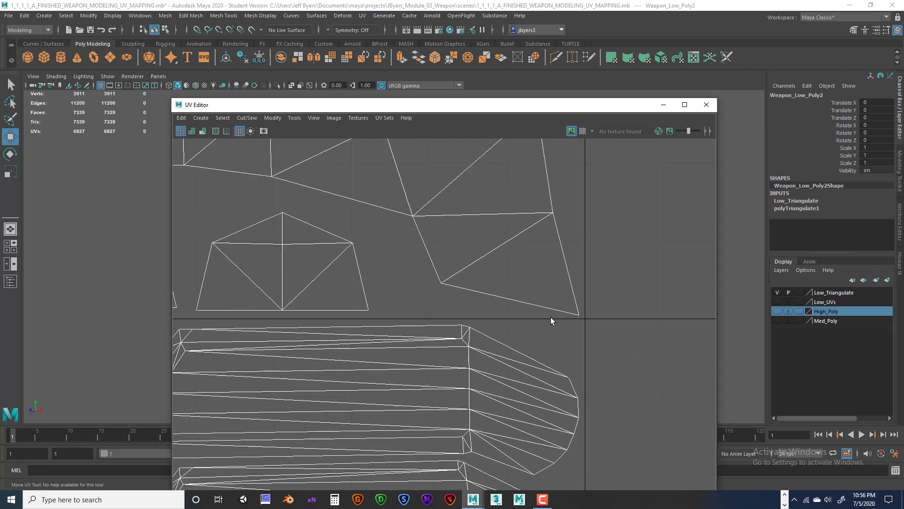
scroll(550, 321, "down", 10)
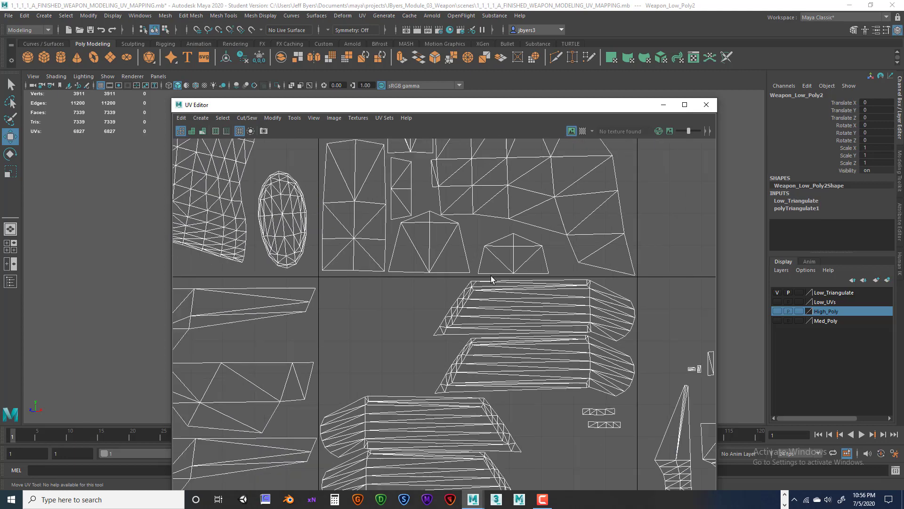
Survey the shells in the first few tiles of both UV rows, from the sixth tile back towards the first.
middle_click_drag(491, 279, 427, 301, "alt")
scroll(438, 305, "down", 4)
middle_click_drag(447, 225, 632, 162, "alt")
scroll(465, 235, "up", 3)
middle_click_drag(405, 254, 584, 229, "alt")
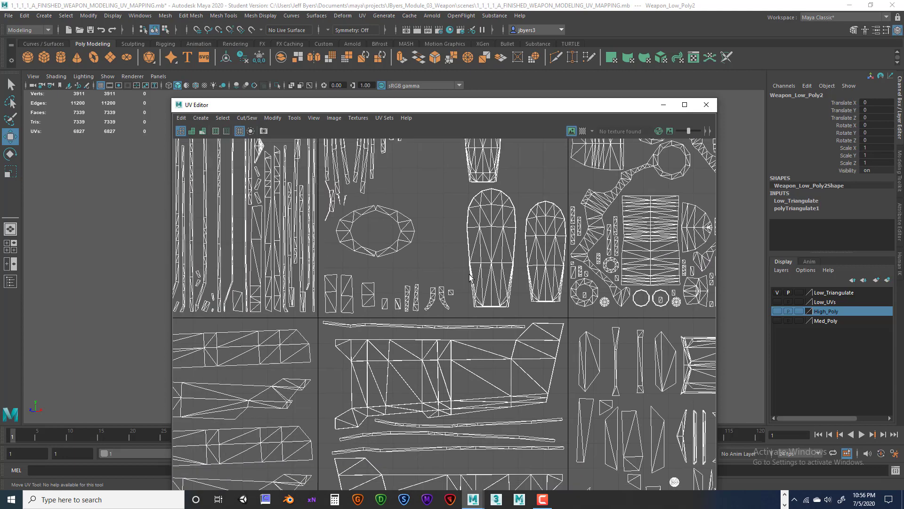
middle_click_drag(252, 424, 646, 218, "alt")
middle_click_drag(472, 305, 628, 328, "alt")
middle_click_drag(417, 290, 392, 380, "alt")
scroll(457, 329, "down", 2)
middle_click_drag(477, 267, 418, 366, "alt")
middle_click_drag(508, 352, 378, 313, "alt")
middle_click_drag(561, 459, 548, 326, "alt")
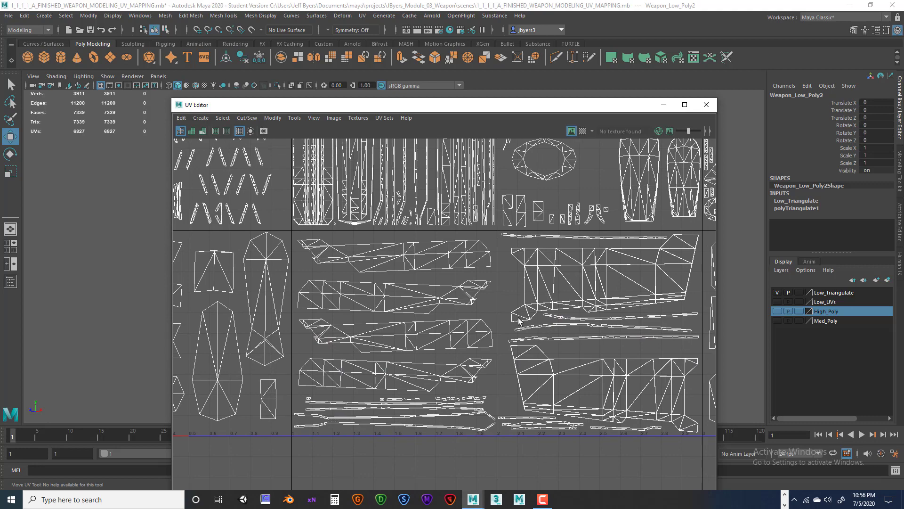
Examine the border between the lower row's second and third tiles, and the spacing of the thin strip shells beside it.
scroll(518, 317, "down", 2)
middle_click_drag(620, 341, 460, 296, "alt")
scroll(506, 299, "down", 1)
scroll(499, 305, "up", 9)
middle_click_drag(353, 321, 639, 267, "alt")
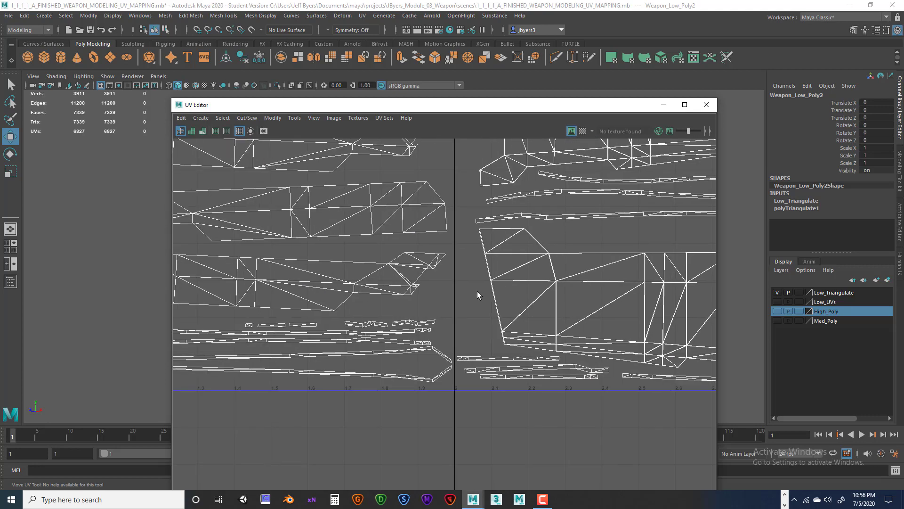
middle_click_drag(414, 308, 270, 230, "alt")
scroll(570, 276, "up", 4)
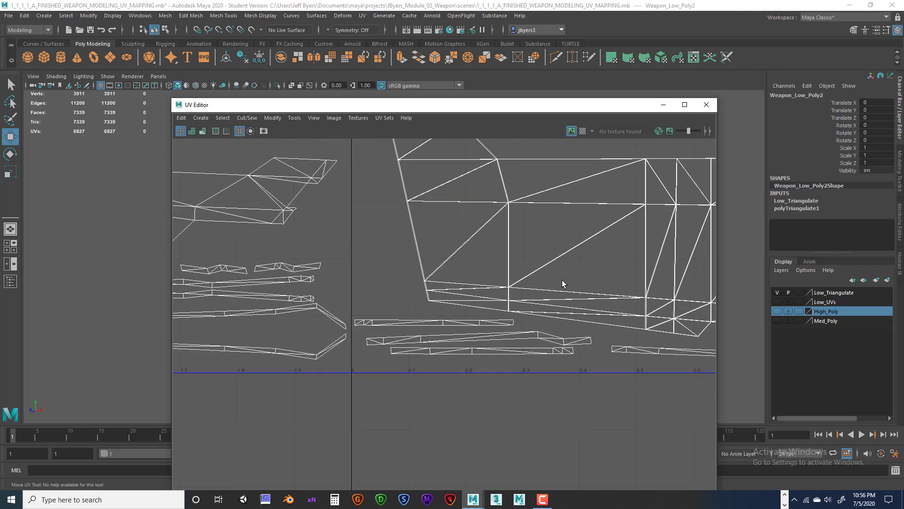
Review the complete UV layout across both rows, including the last tiles of the lower row.
scroll(562, 280, "down", 11)
middle_click_drag(626, 271, 441, 368, "alt")
scroll(543, 318, "down", 10)
middle_click_drag(631, 302, 488, 338, "alt")
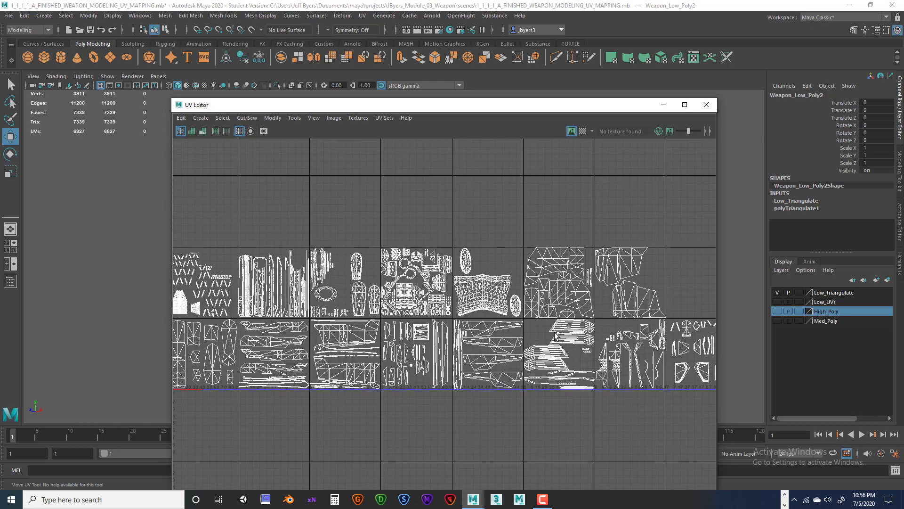
scroll(543, 326, "down", 4)
middle_click_drag(543, 326, 412, 314, "alt")
scroll(511, 304, "up", 5)
middle_click_drag(560, 307, 214, 281, "alt")
scroll(430, 292, "up", 5)
middle_click_drag(429, 293, 634, 232, "alt")
scroll(316, 247, "down", 5)
scroll(450, 281, "down", 3)
middle_click_drag(347, 280, 479, 318, "alt")
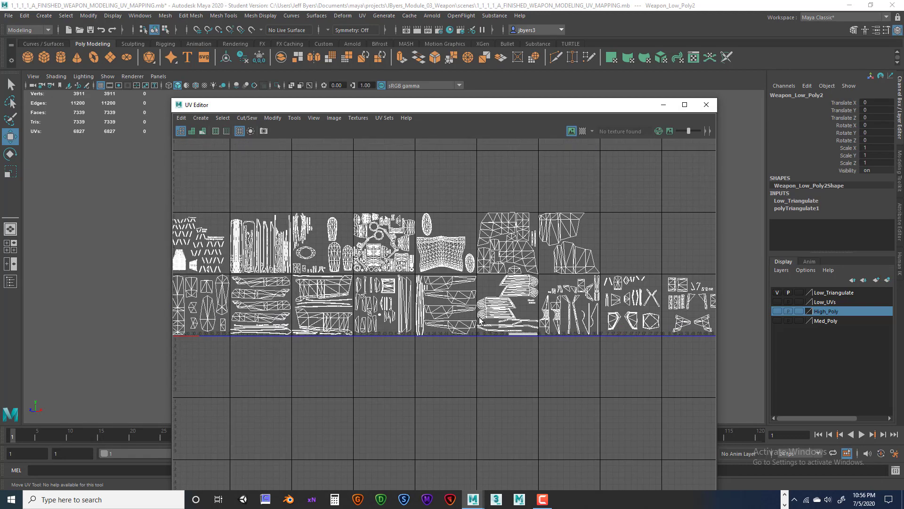
scroll(479, 320, "down", 2)
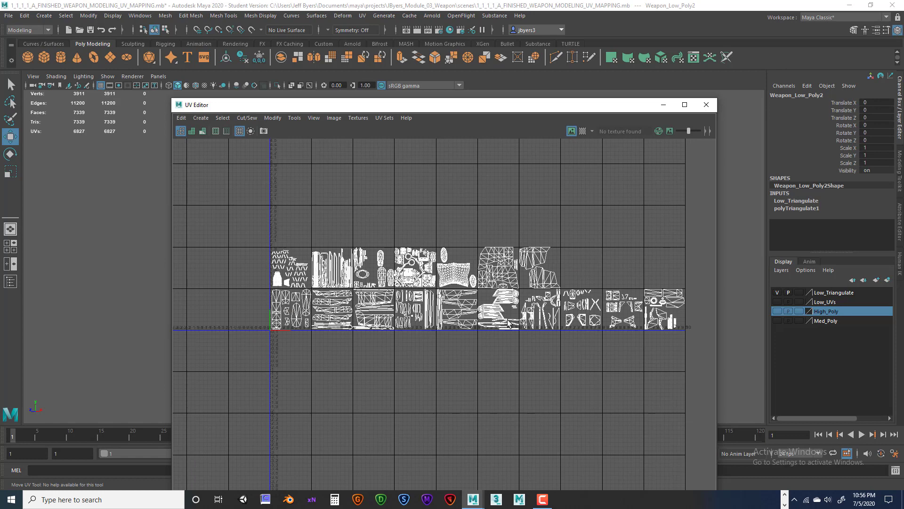
scroll(490, 325, "down", 2)
scroll(459, 318, "up", 4)
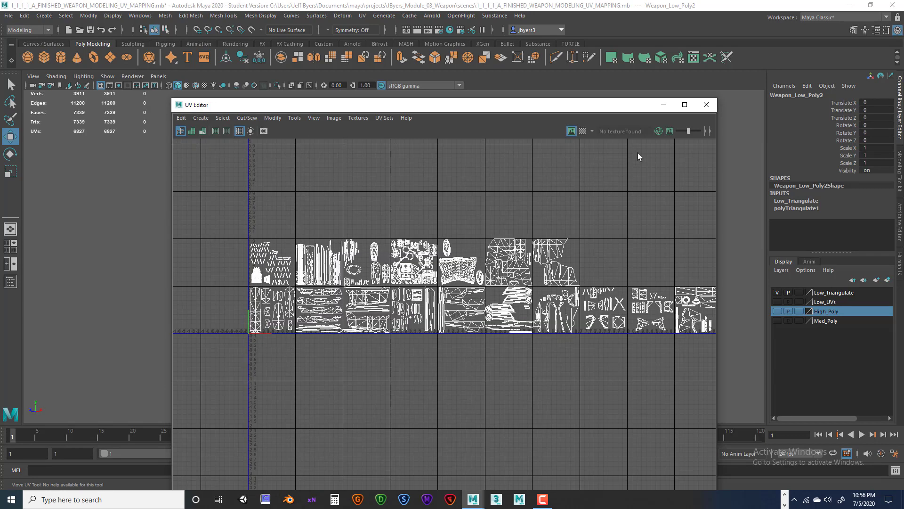
Close the UV Editor, and display the Med_Poly and High_Poly layers in place of Low_Triangulate.
left_click(706, 105)
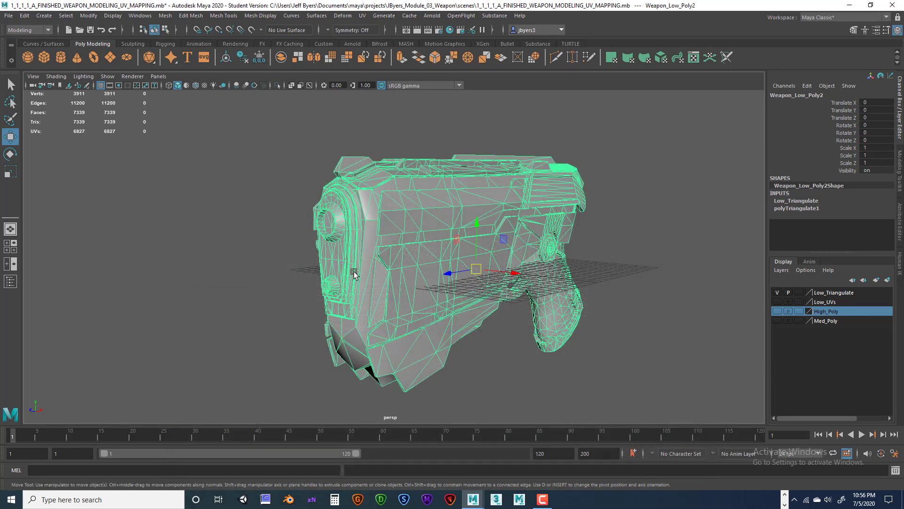
mouse_move(502, 270)
left_mouse_down("alt")
mouse_move(511, 270)
mouse_move(502, 267)
mouse_move(508, 254)
left_mouse_up("alt")
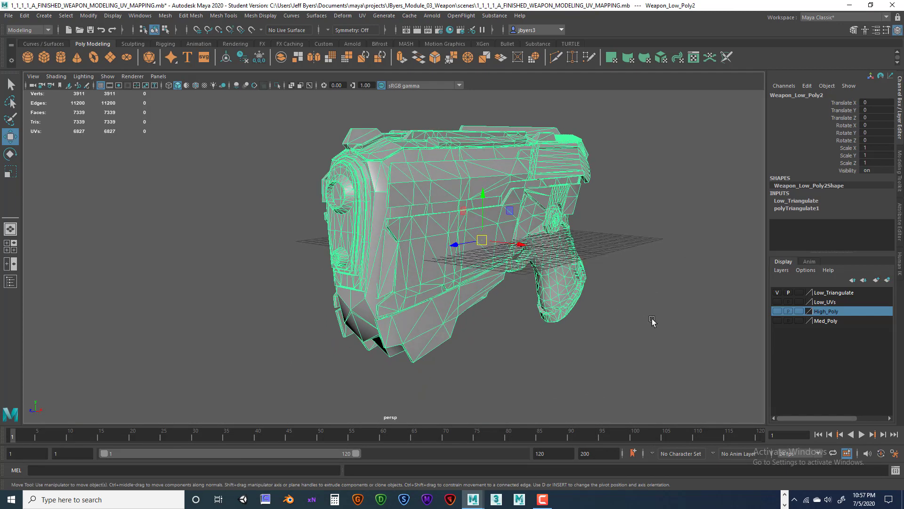
left_click(779, 321)
left_click(778, 312)
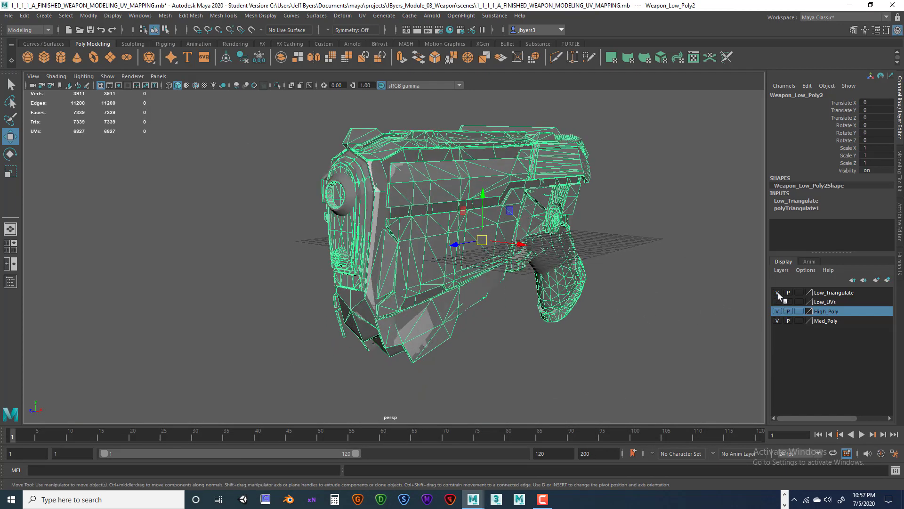
left_click(778, 293)
Inspect the high-poly weapon's wireframe while selected, and its shaded surface from the front and side with nothing selected.
left_click(407, 259)
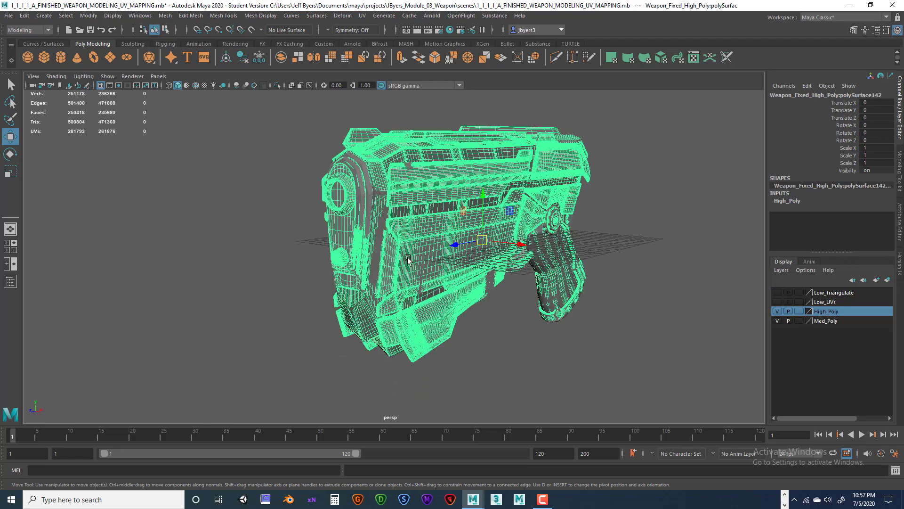
right_click_drag(509, 289, 544, 285, "alt")
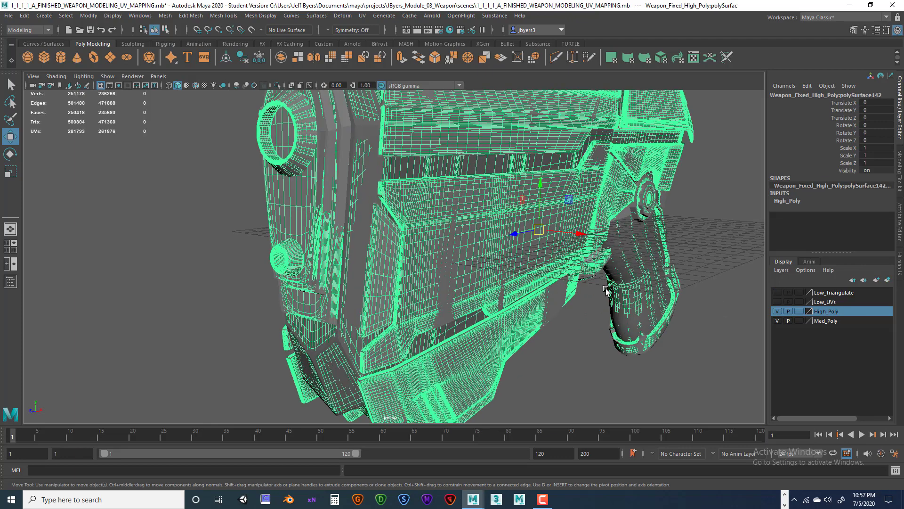
right_click_drag(603, 288, 511, 289, "alt")
left_click(565, 335)
left_click_drag(565, 334, 501, 339, "alt")
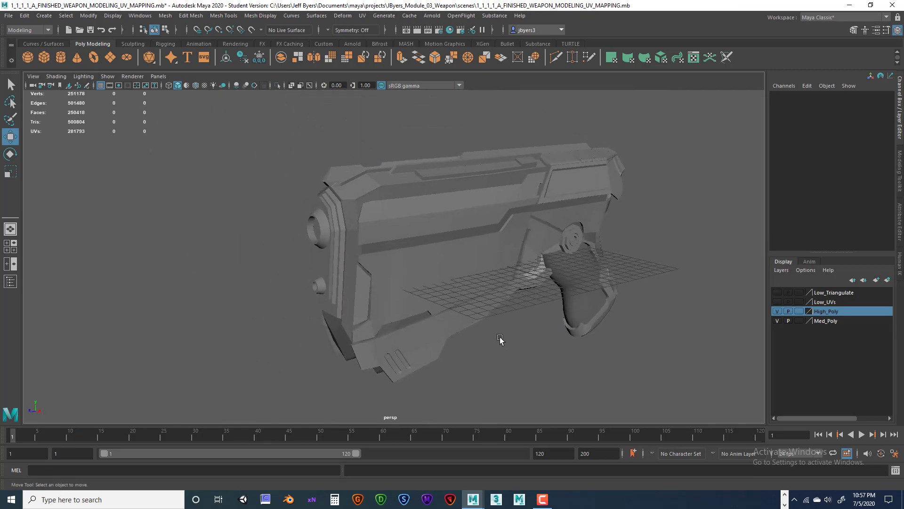
scroll(501, 339, "up", 2)
left_click_drag(410, 276, 511, 316, "alt")
right_click_drag(512, 316, 434, 311, "alt")
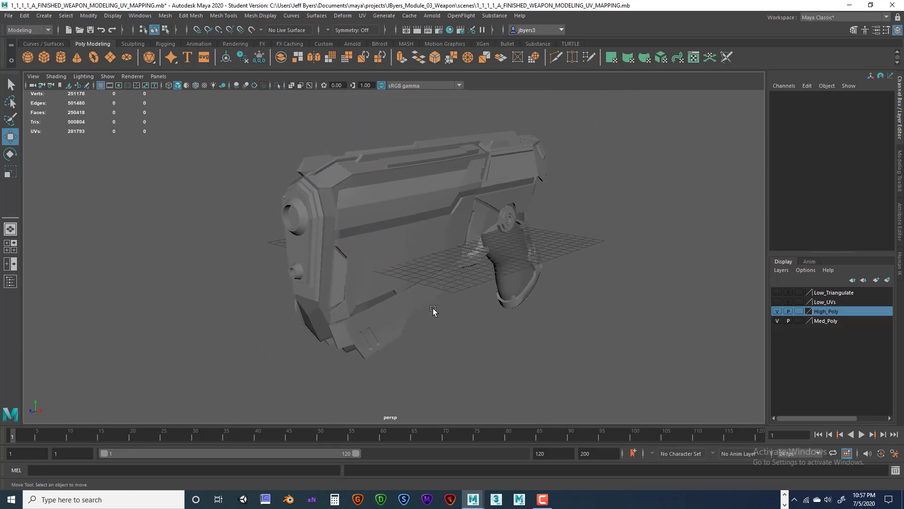
left_click_drag(434, 311, 455, 301, "alt")
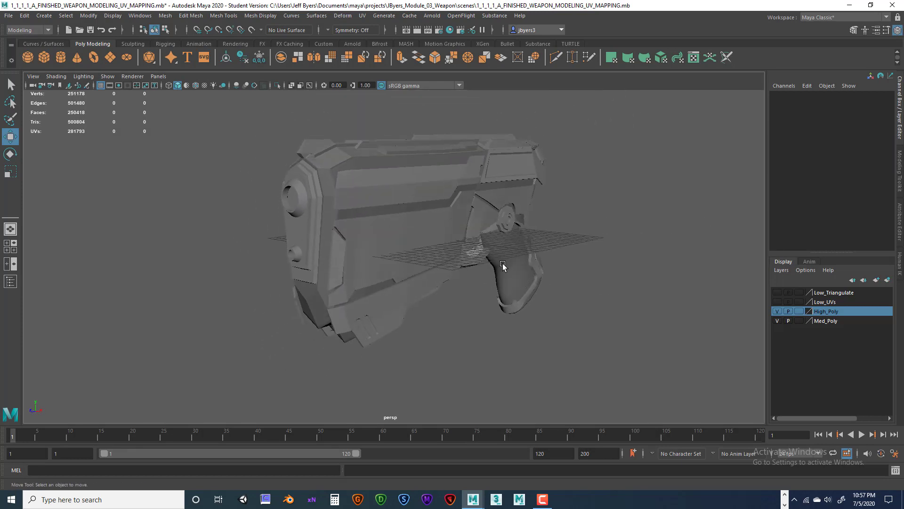
left_click_drag(493, 268, 459, 302, "alt")
middle_click_drag(498, 295, 469, 333, "alt")
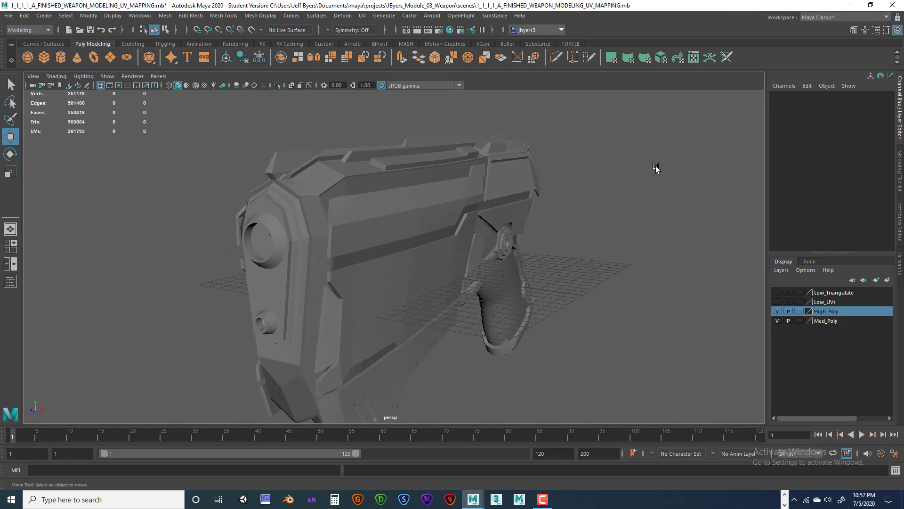
Examine the lower front and underside of the high-poly weapon up close, with its wireframe highlighted.
middle_click_drag(657, 169, 669, 113, "alt")
scroll(552, 208, "up", 3)
middle_click_drag(539, 204, 627, 122, "alt")
left_click_drag(518, 230, 516, 171, "alt")
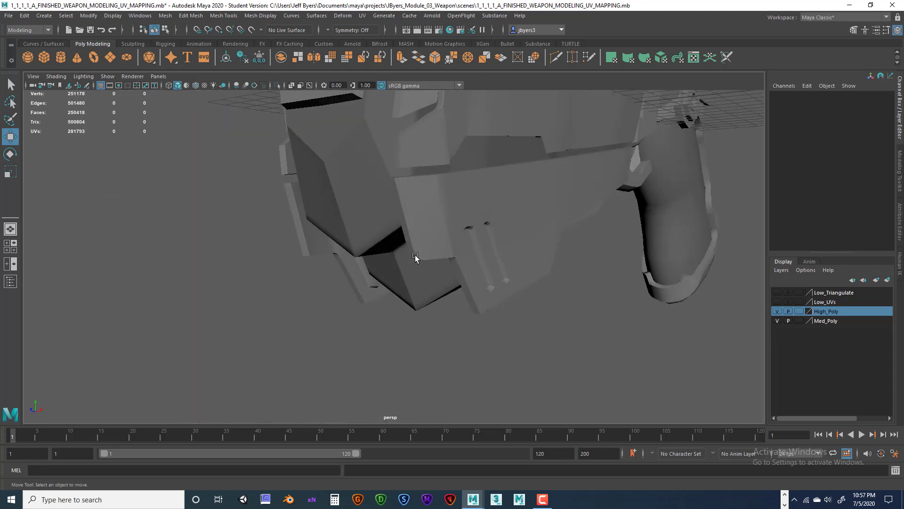
left_click(314, 240)
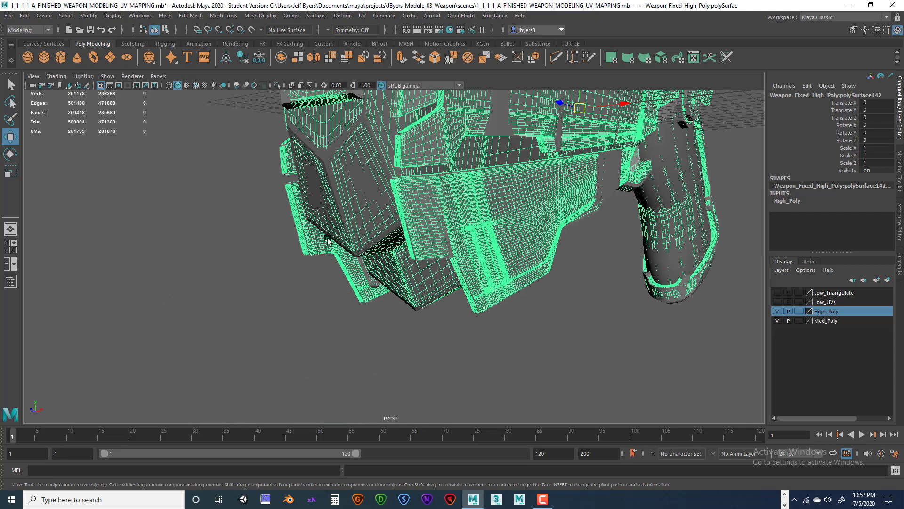
left_click_drag(305, 192, 683, 304, "alt")
Hide the High_Poly and Med_Poly layers, show Low_UVs, and select the low-poly weapon.
left_click(777, 312)
left_click(778, 320)
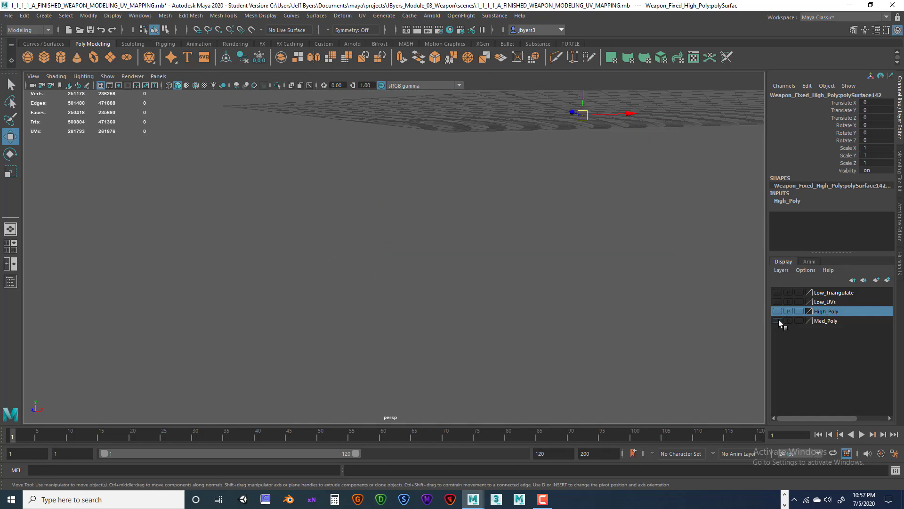
left_click(779, 320)
left_click(777, 321)
left_click(777, 302)
left_click(419, 288)
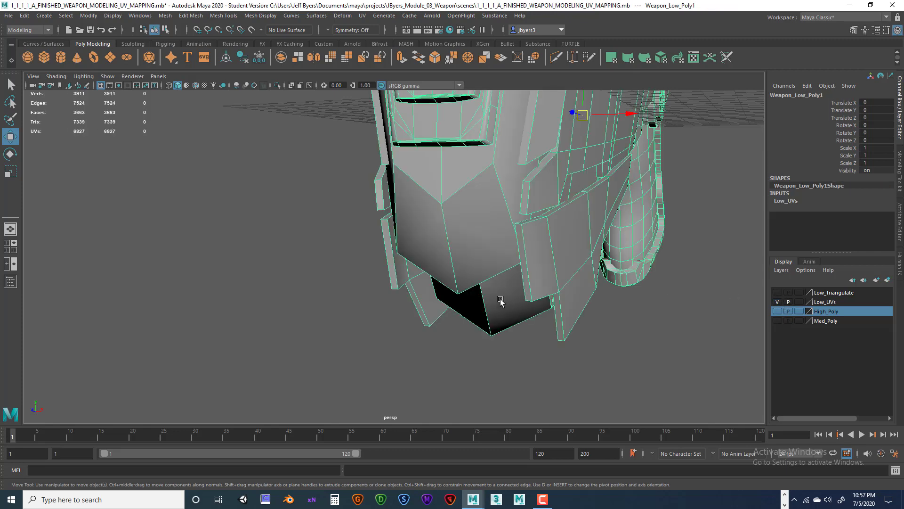
Examine the low-poly weapon's lower front plates and overall silhouette from several angles, and clear the selection.
scroll(417, 264, "up", 3)
scroll(404, 262, "down", 6)
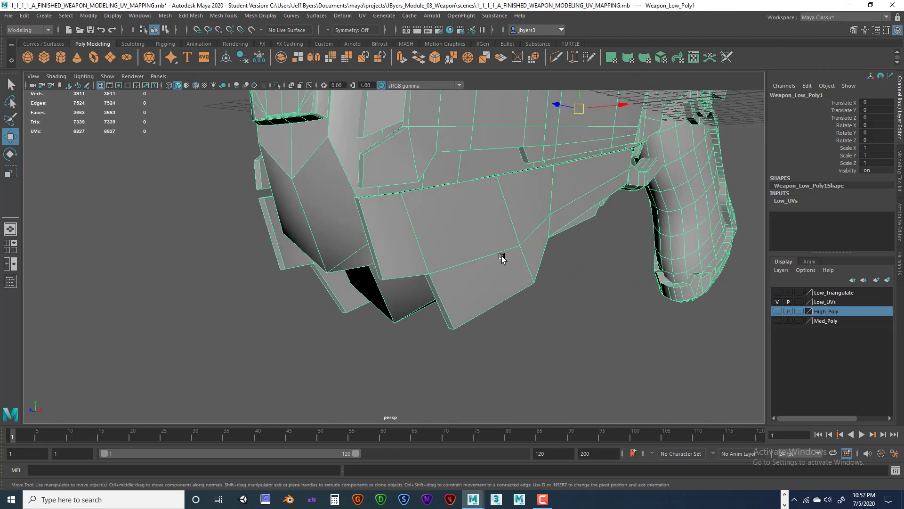
scroll(505, 245, "up", 5)
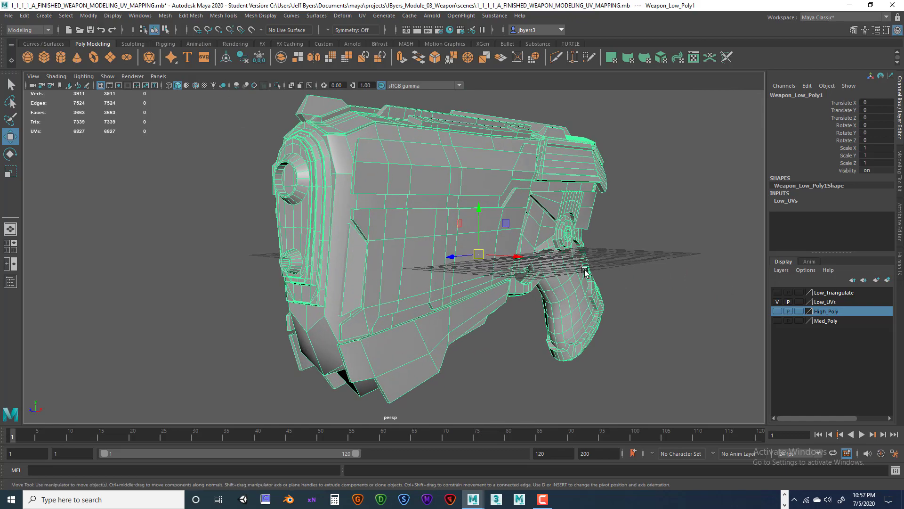
left_click_drag(571, 245, 549, 269, "alt")
right_click_drag(549, 269, 473, 273, "alt")
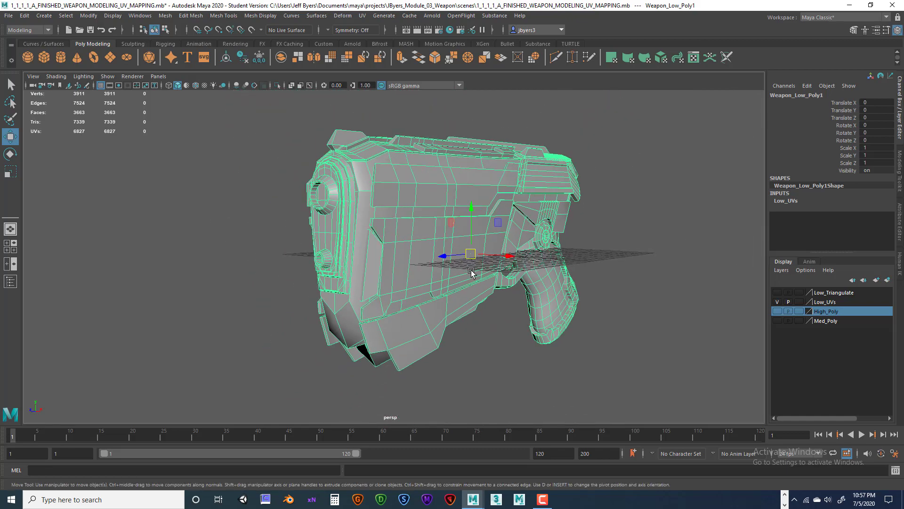
left_click(509, 328)
left_click_drag(508, 319, 503, 258, "alt")
left_click(402, 305)
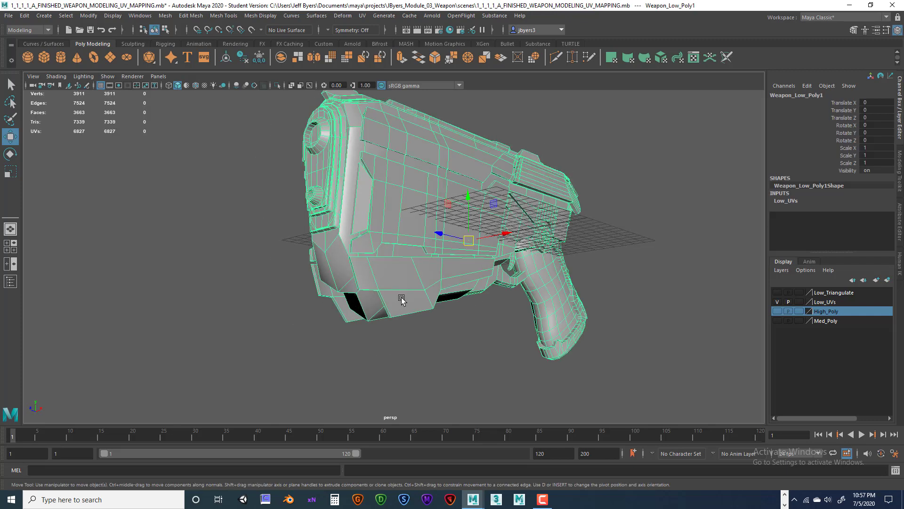
left_click_drag(400, 299, 567, 306, "alt")
left_click(599, 289)
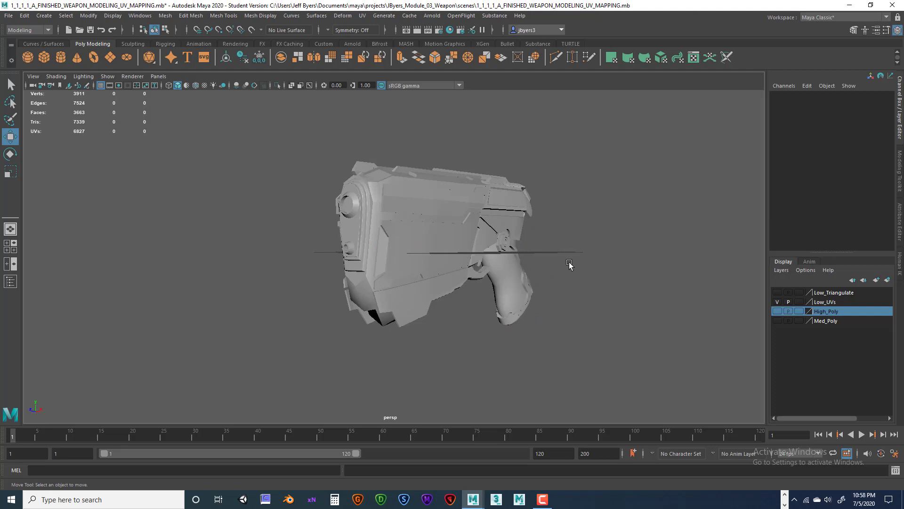
Select the low-poly weapon again and inspect its wireframe and shape from the front and side.
left_click_drag(569, 265, 535, 264, "alt")
right_click_drag(535, 264, 679, 260, "alt")
right_click_drag(415, 277, 511, 273, "alt")
middle_click_drag(460, 269, 492, 182, "alt")
left_click(367, 317)
left_click_drag(365, 301, 460, 300, "alt")
scroll(425, 295, "down", 7)
right_click_drag(415, 303, 511, 275, "alt")
left_click_drag(452, 274, 409, 269, "alt")
right_click_drag(438, 268, 551, 257, "alt")
mouse_move(431, 254)
left_mouse_down("alt")
mouse_move(464, 262)
mouse_move(425, 265)
left_mouse_up("alt")
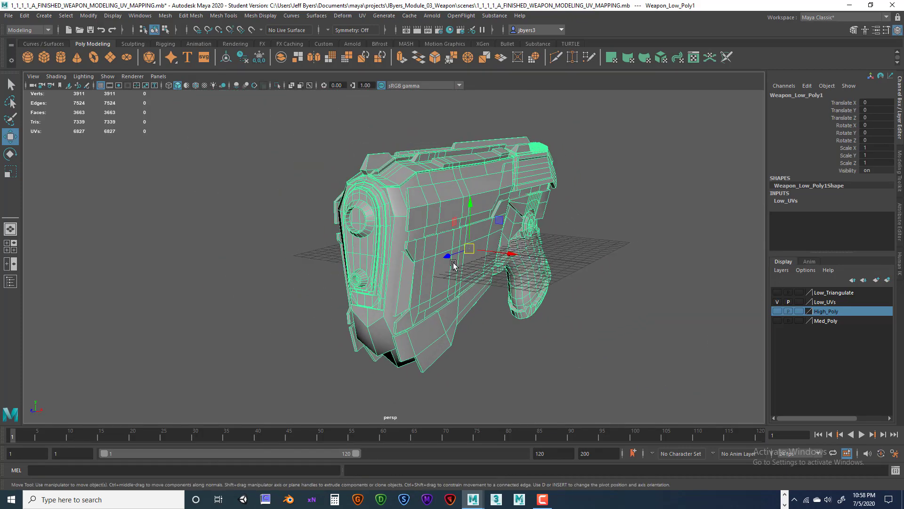
left_click_drag(604, 225, 605, 227, "alt")
middle_click_drag(606, 228, 559, 230, "alt")
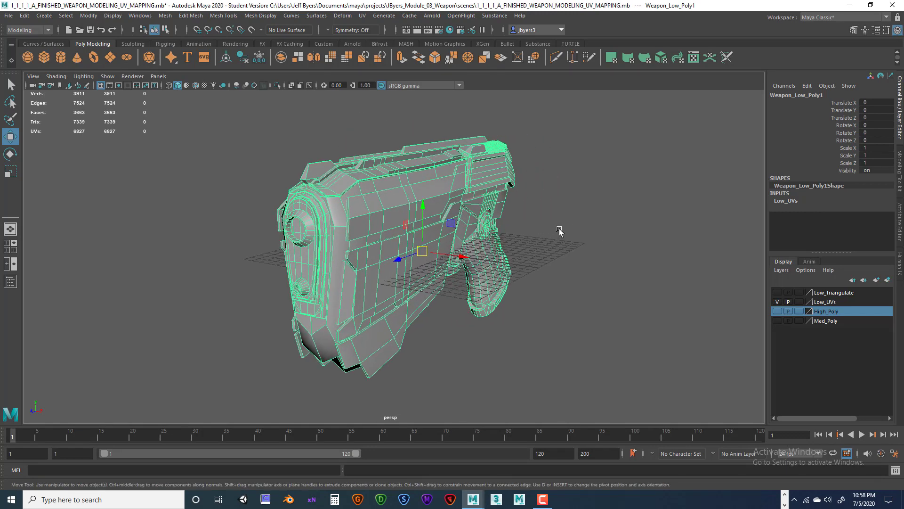
right_click_drag(559, 230, 615, 235, "alt")
left_click_drag(616, 234, 569, 230, "alt")
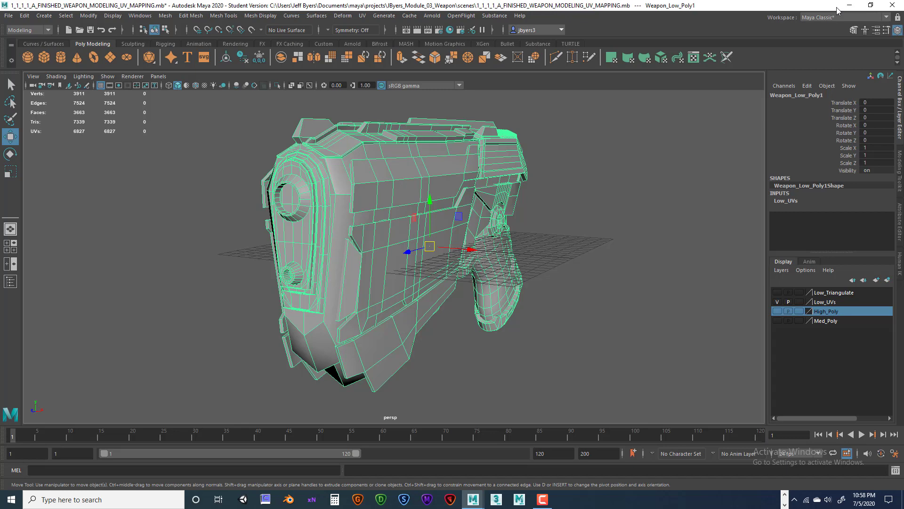
Inspect the low-poly weapon's side panels, trigger area and grip up close.
left_click_drag(832, 6, 799, 0)
scroll(545, 220, "up", 4)
left_click_drag(552, 216, 534, 221, "alt")
scroll(560, 245, "down", 6)
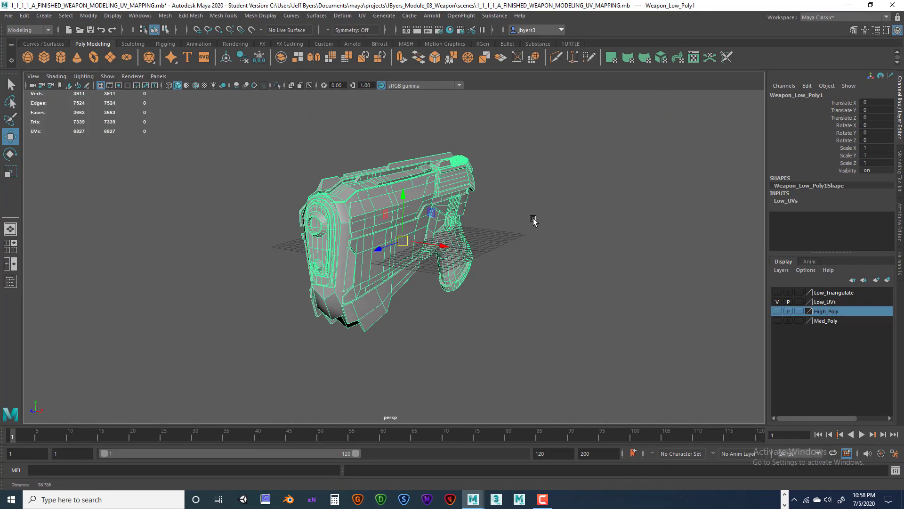
right_click_drag(534, 221, 663, 221, "alt")
left_click_drag(641, 217, 570, 212, "alt")
right_click_drag(570, 211, 689, 216, "alt")
middle_click_drag(602, 189, 643, 212, "alt")
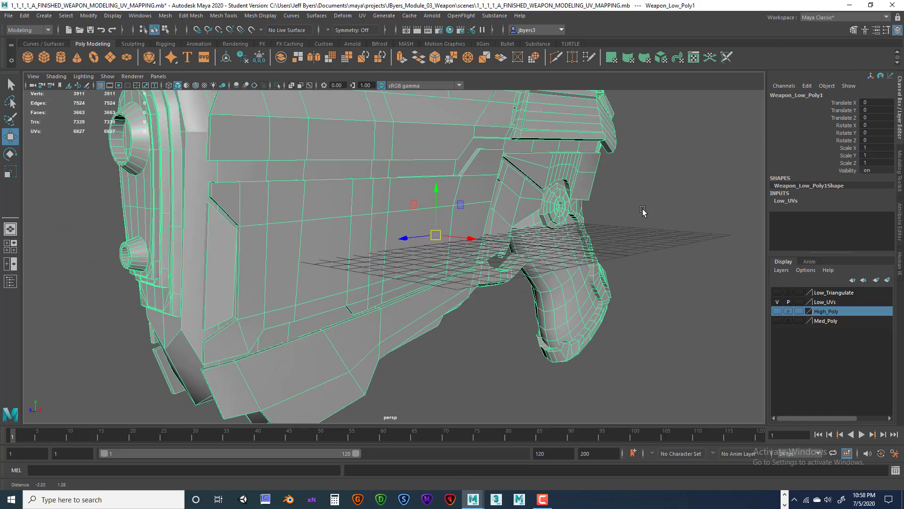
Examine the low-poly weapon's overall form and wireframe from several side angles, and clear the selection.
right_click_drag(643, 212, 585, 204, "alt")
left_click_drag(585, 204, 545, 206, "alt")
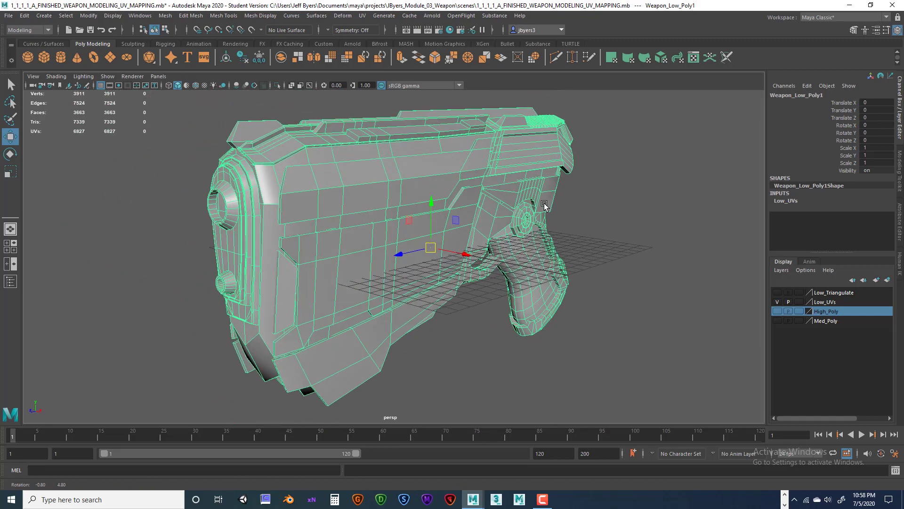
mouse_move(545, 206)
right_mouse_down("alt")
mouse_move(640, 196)
mouse_move(541, 202)
right_mouse_up("alt")
left_click_drag(541, 202, 514, 204, "alt")
right_click_drag(514, 203, 587, 207, "alt")
left_click_drag(587, 208, 675, 190, "alt")
left_click(627, 217)
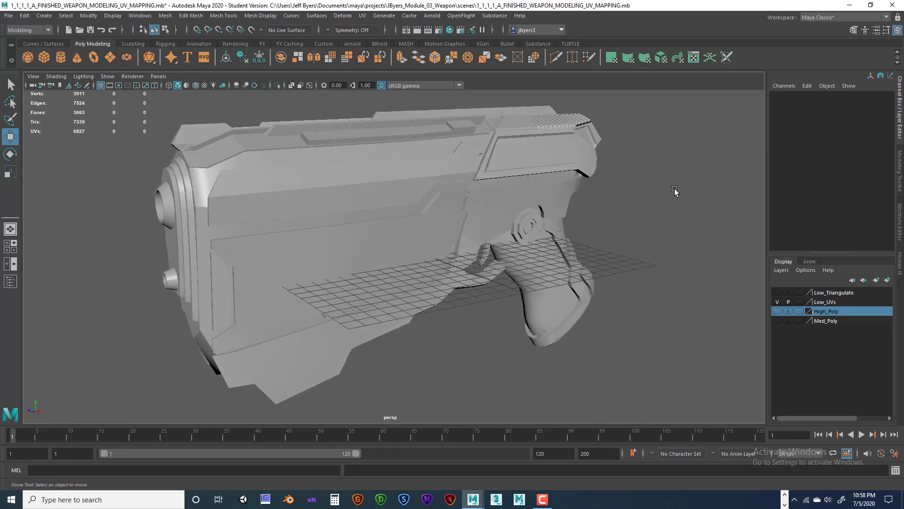
Inspect the unselected low-poly weapon's trigger guard, round pivot detail and grip up close.
left_click_drag(668, 150, 663, 149, "alt")
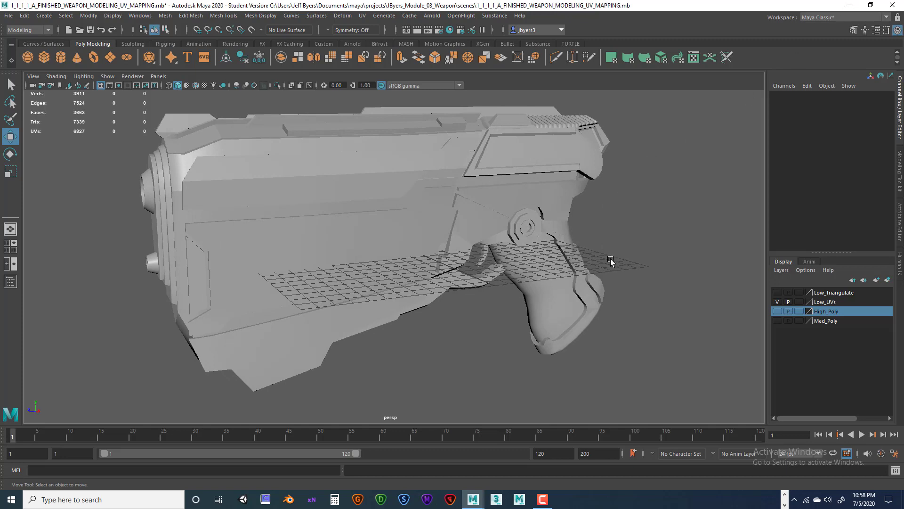
scroll(542, 273, "up", 5)
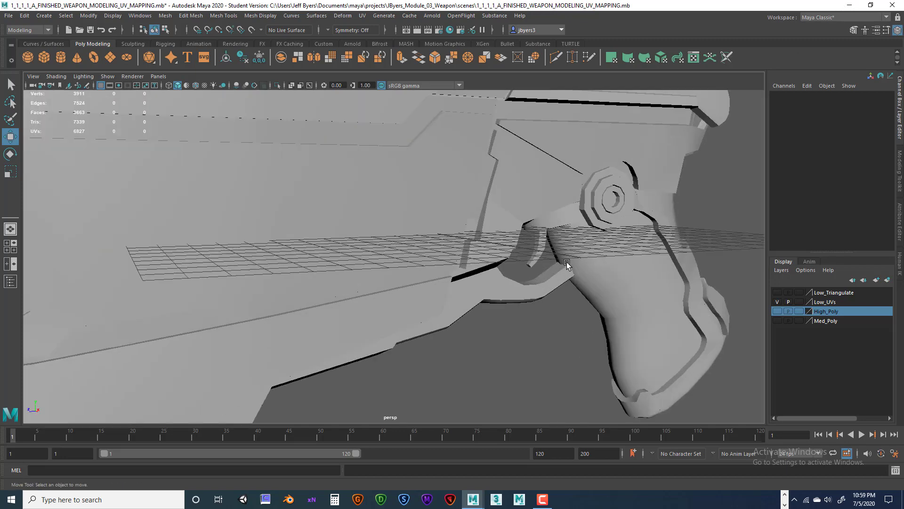
scroll(515, 255, "down", 1)
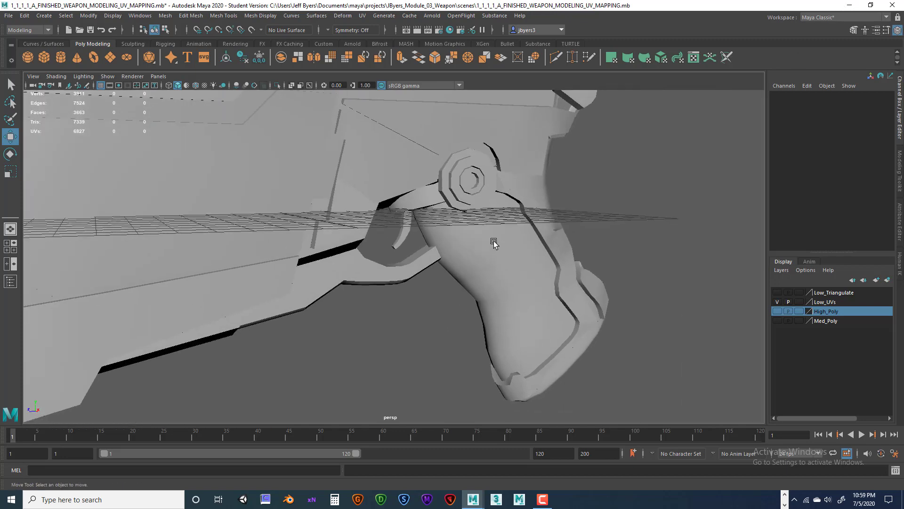
Minimize Maya, switch to the Substance Share site in Chrome, and open its Smart Materials category.
left_click(849, 5)
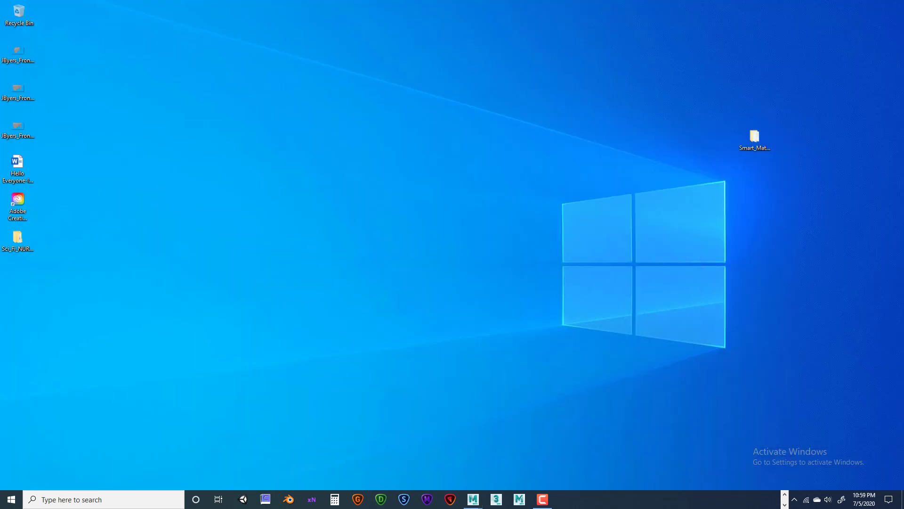
left_click(785, 494)
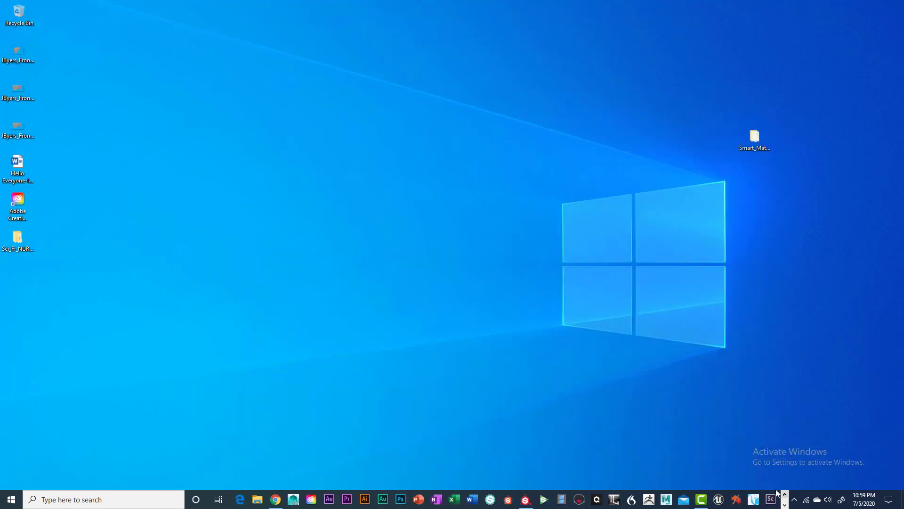
left_click(278, 498)
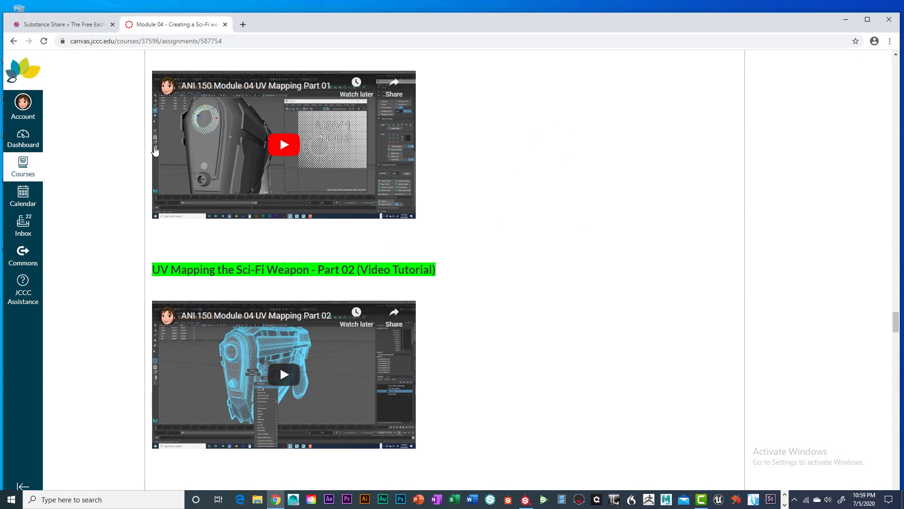
left_click(71, 24)
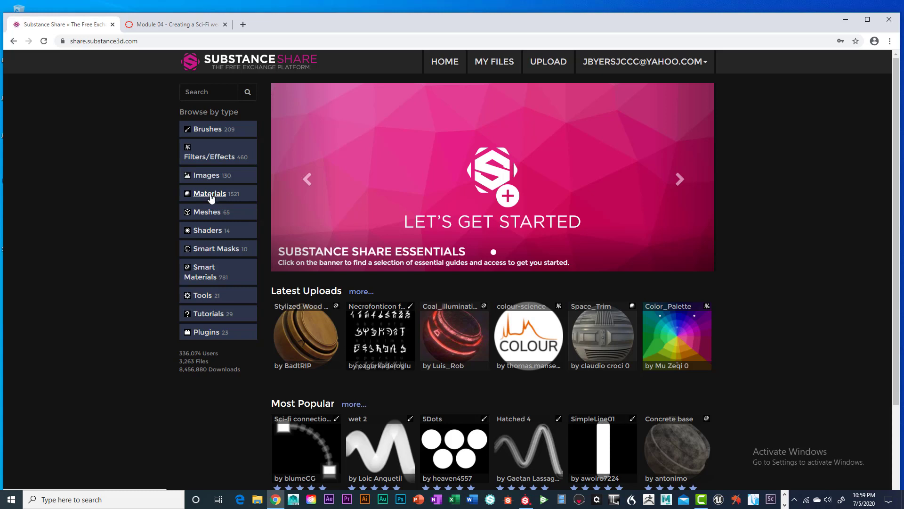
left_click(203, 277)
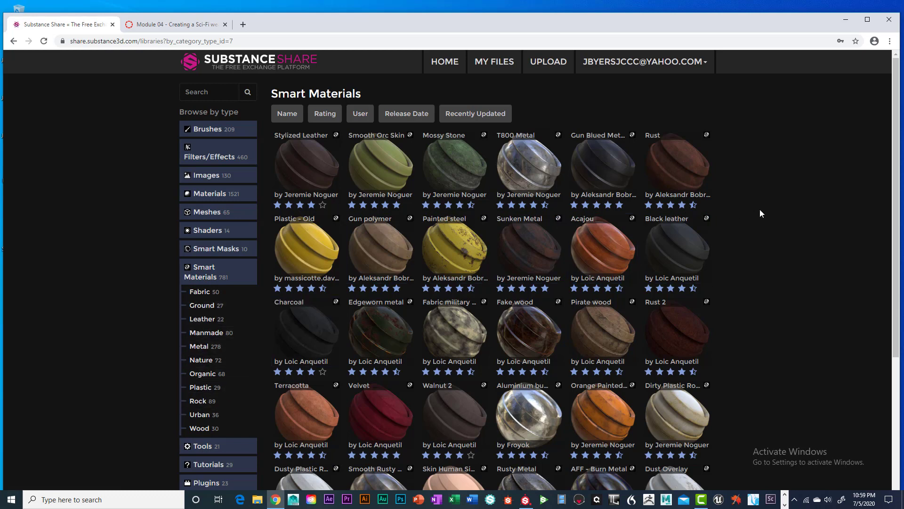
Browse the first page of smart materials and download Painted steel.
scroll(759, 214, "down", 3)
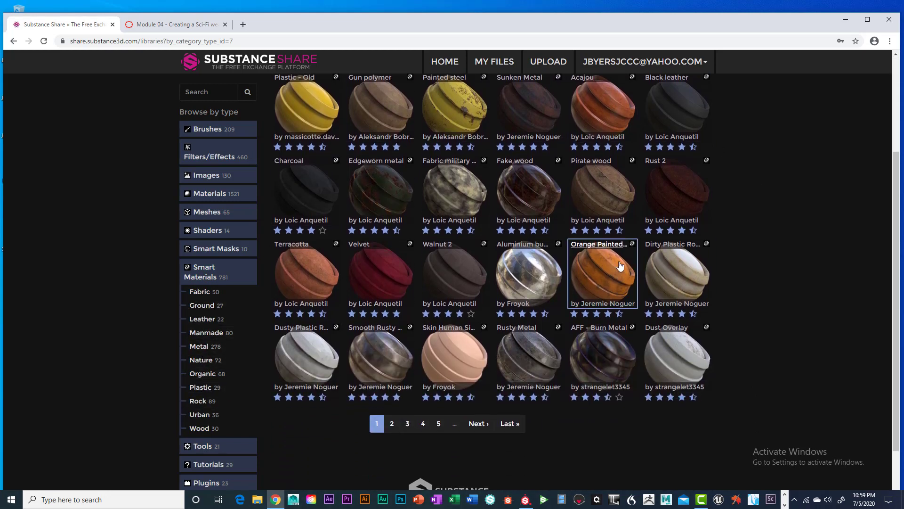
scroll(748, 227, "down", 1)
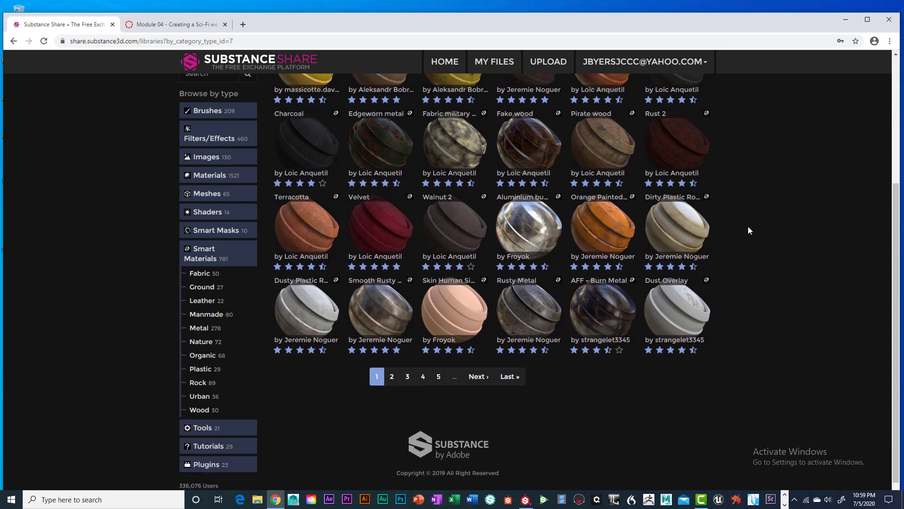
scroll(748, 226, "up", 4)
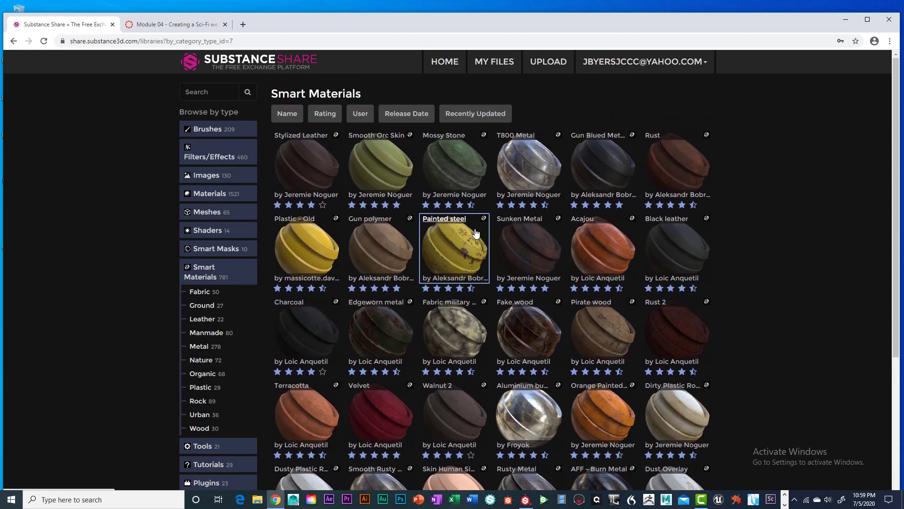
left_click(449, 247)
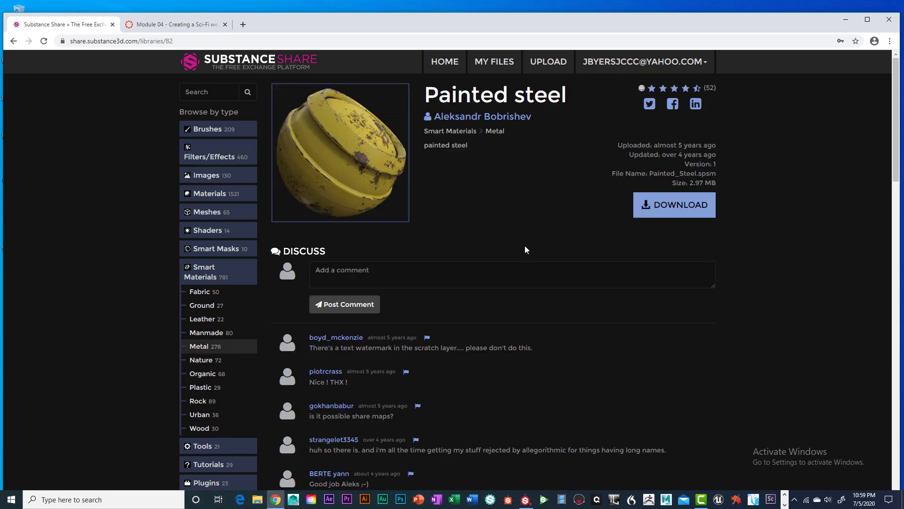
left_click(689, 211)
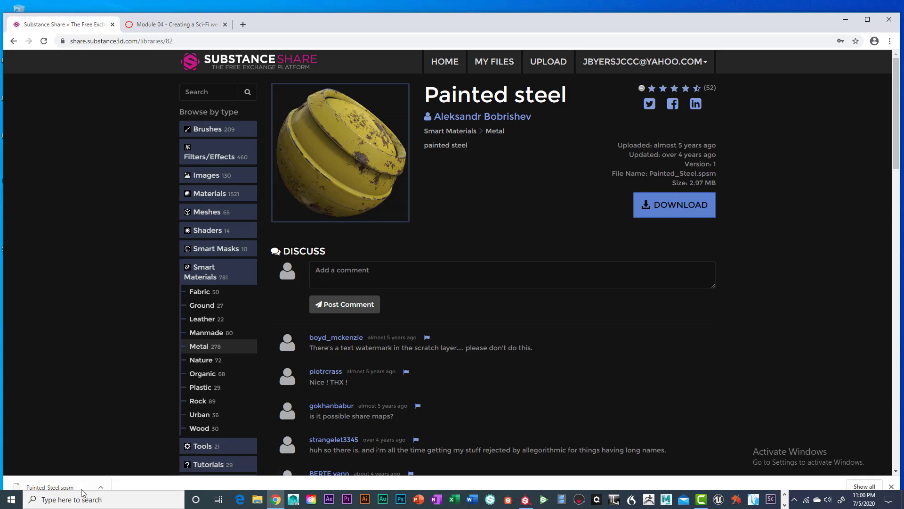
Copy the downloaded Painted_Steel.spsm file from the Downloads folder to the desktop.
left_click(101, 488)
left_click(126, 455)
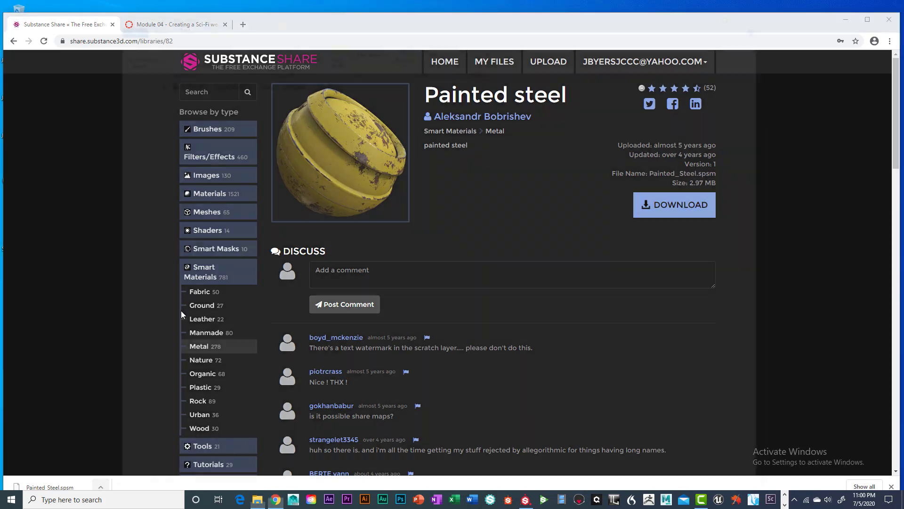
right_click(343, 124)
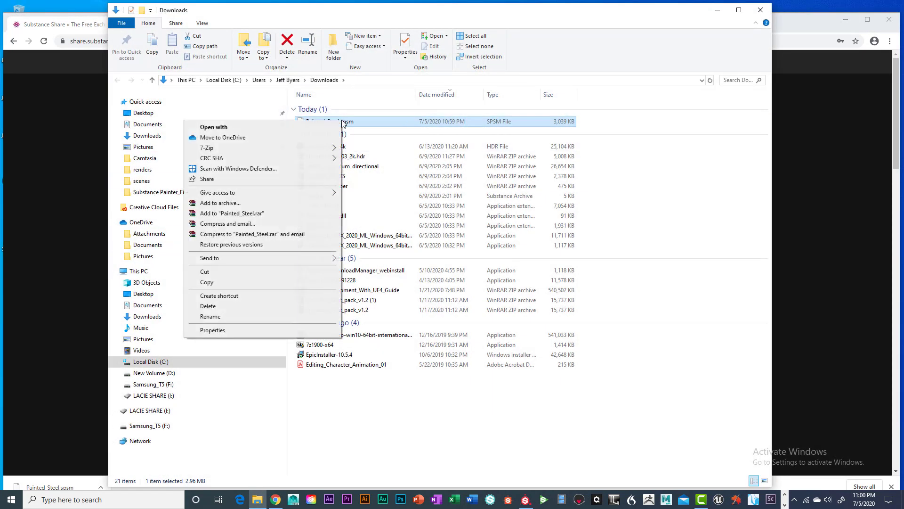
left_click(210, 282)
left_click(761, 10)
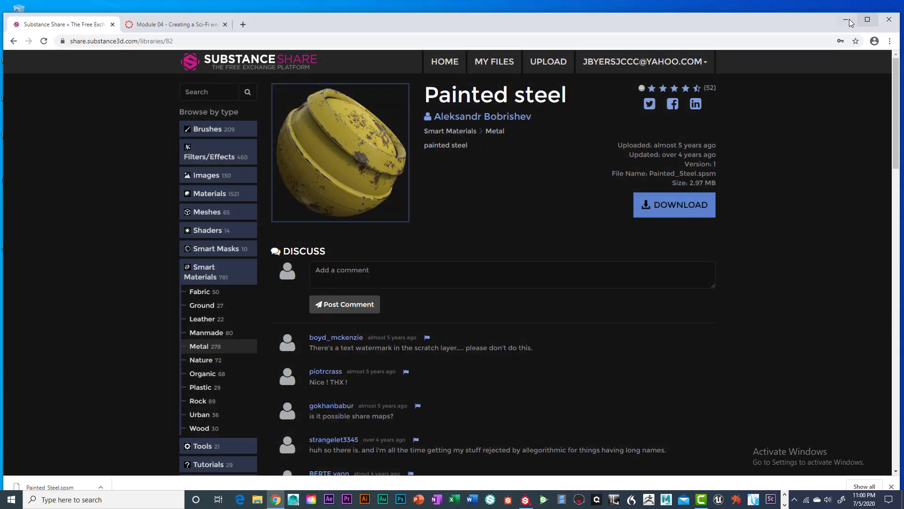
left_click(845, 20)
right_click(436, 121)
left_click(479, 161)
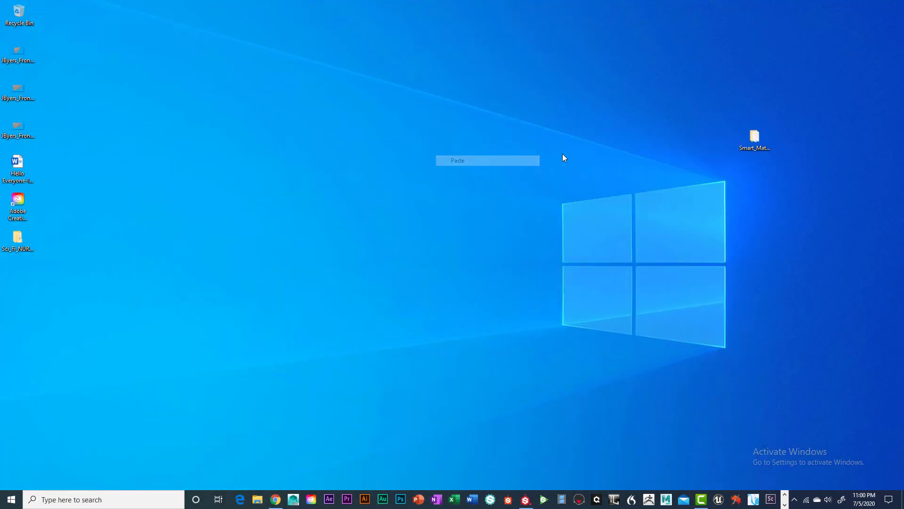
left_click(516, 273)
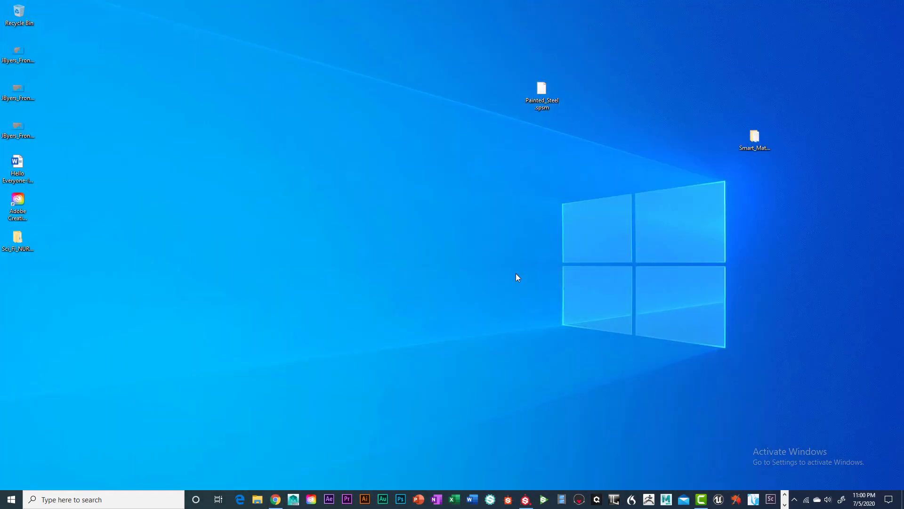
Switch to Substance Painter and start a new project with a document resolution of 2048.
left_click(526, 499)
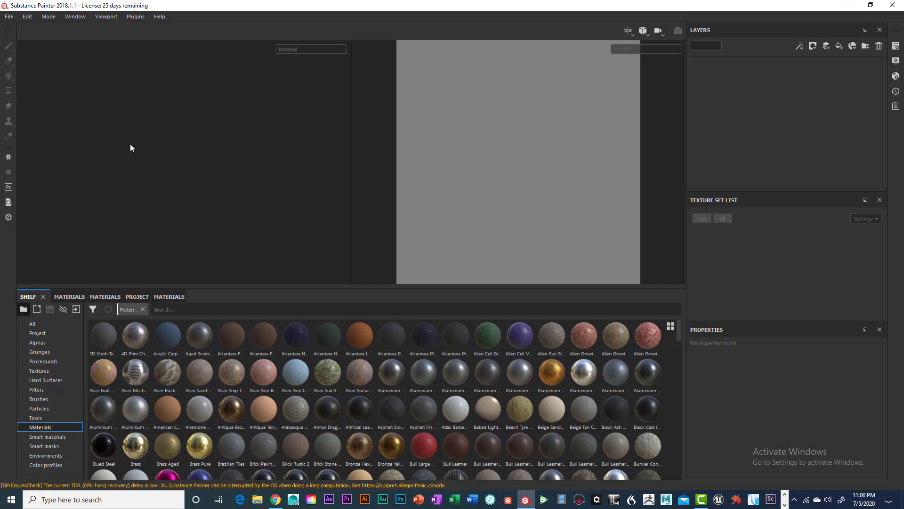
left_click(9, 17)
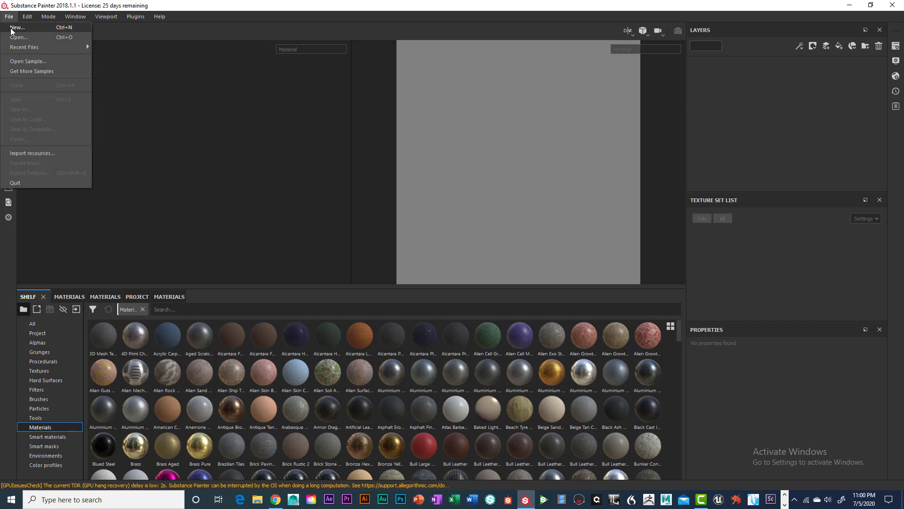
left_click(17, 27)
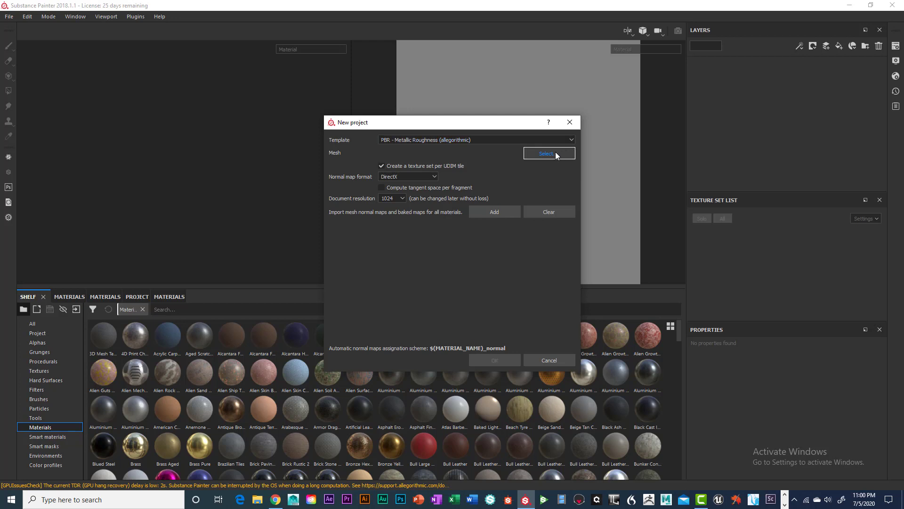
left_click(400, 199)
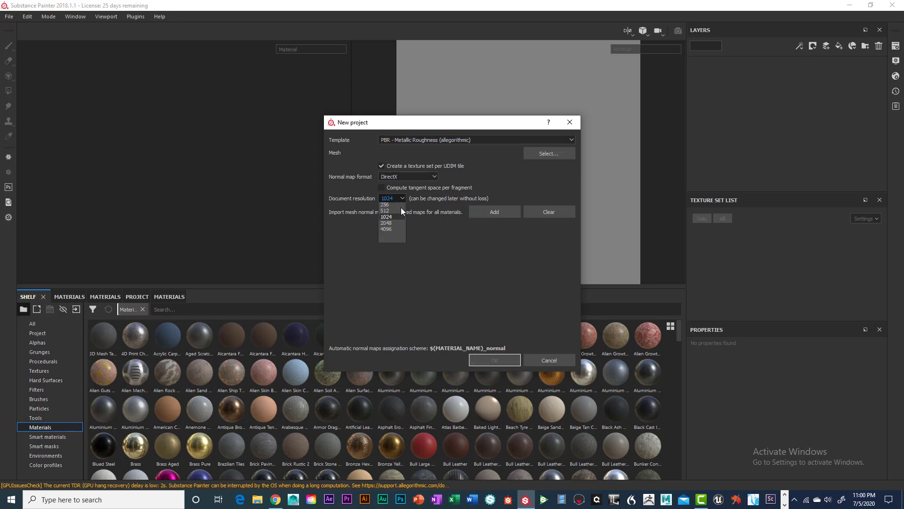
left_click(395, 231)
Choose JRB_TRI_Low_Poly as the project mesh and create the project with one texture set per UDIM tile.
left_click(561, 154)
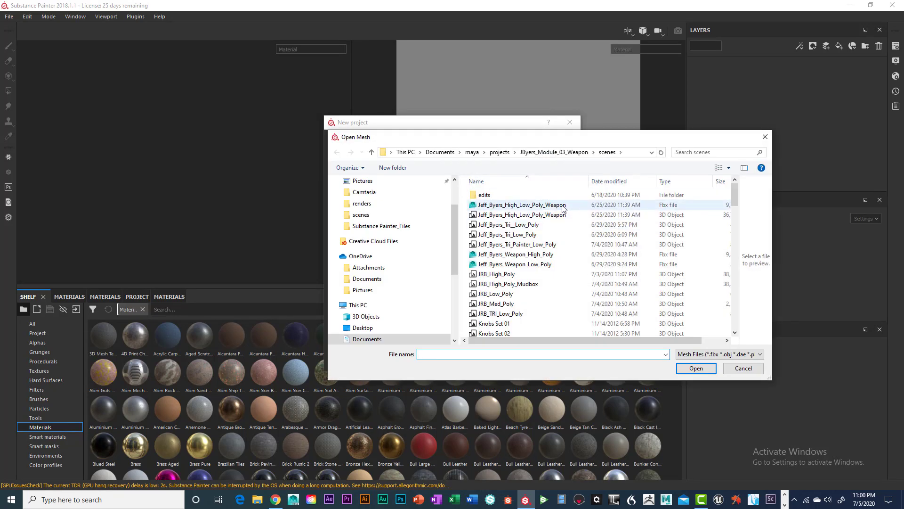
scroll(558, 222, "down", 2)
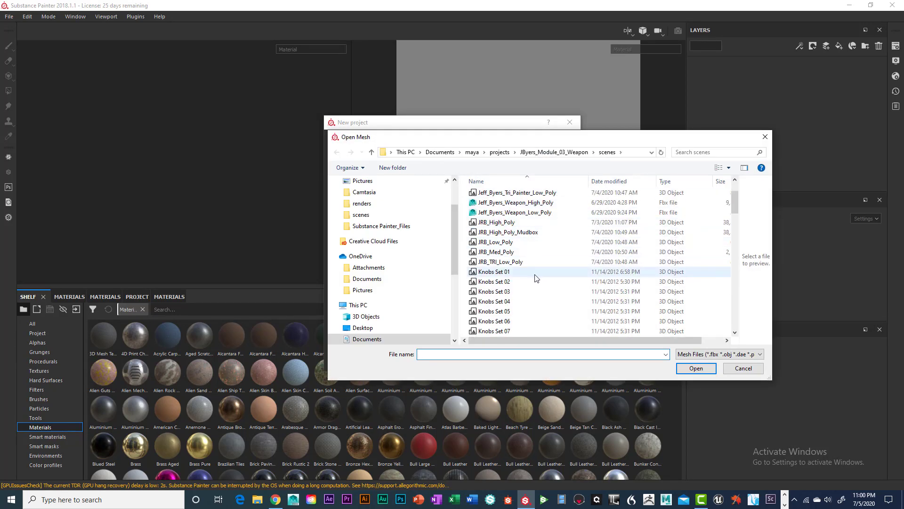
left_click(513, 265)
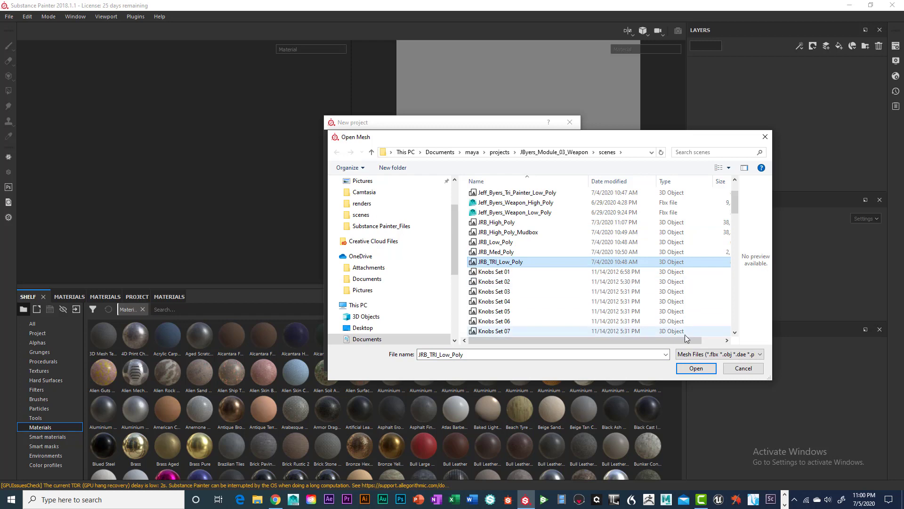
left_click(697, 368)
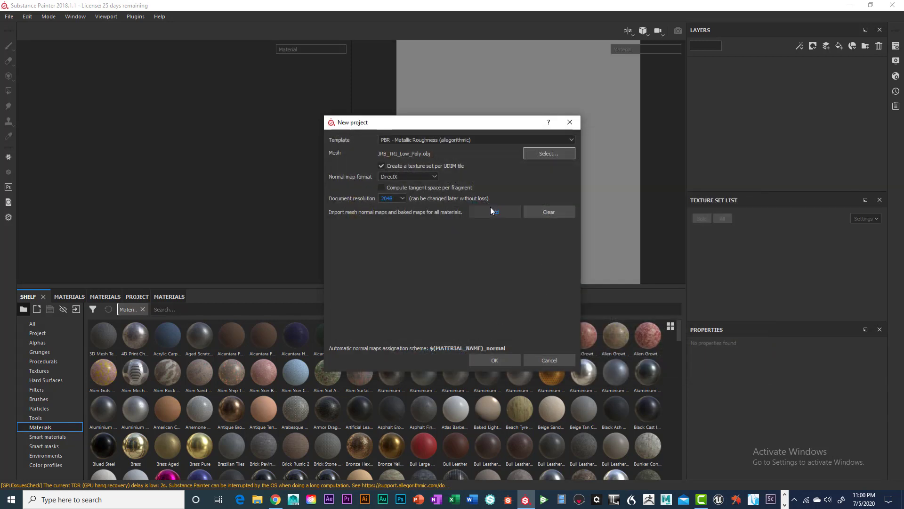
left_click(496, 361)
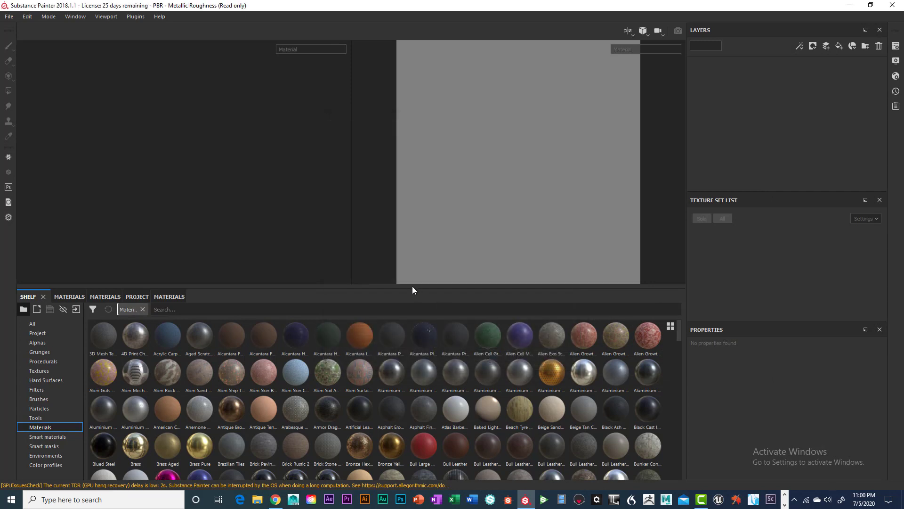
Review the texture set list for the UDIM tiles and examine the imported weapon in the 3D view.
scroll(757, 259, "down", 3)
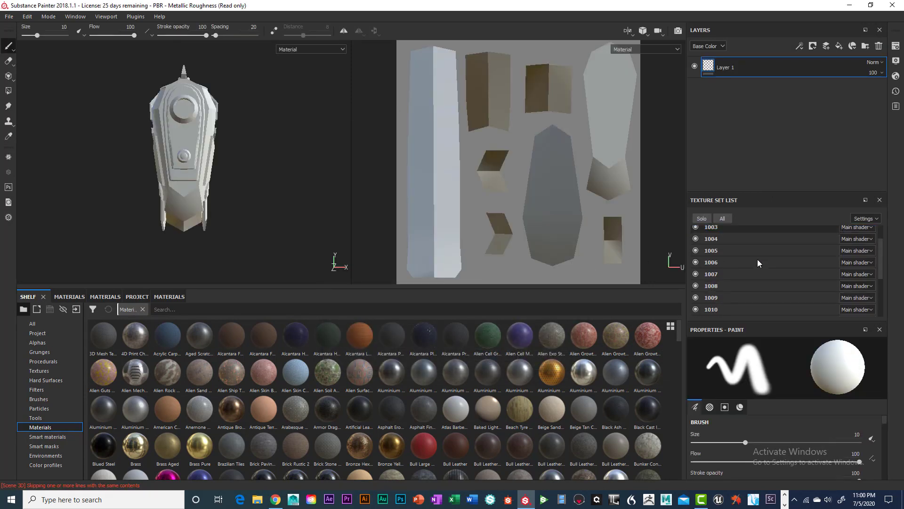
scroll(746, 300, "up", 4)
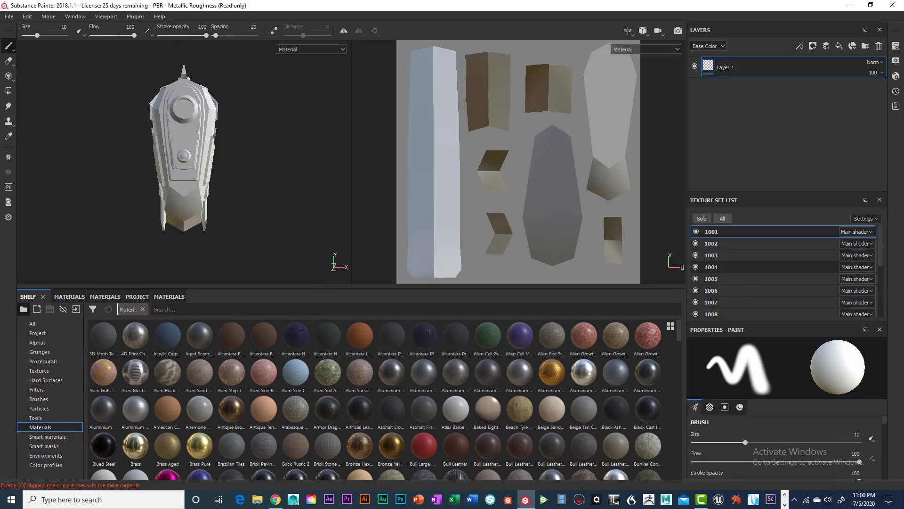
scroll(589, 251, "up", 3)
left_click_drag(288, 222, 253, 186, "alt")
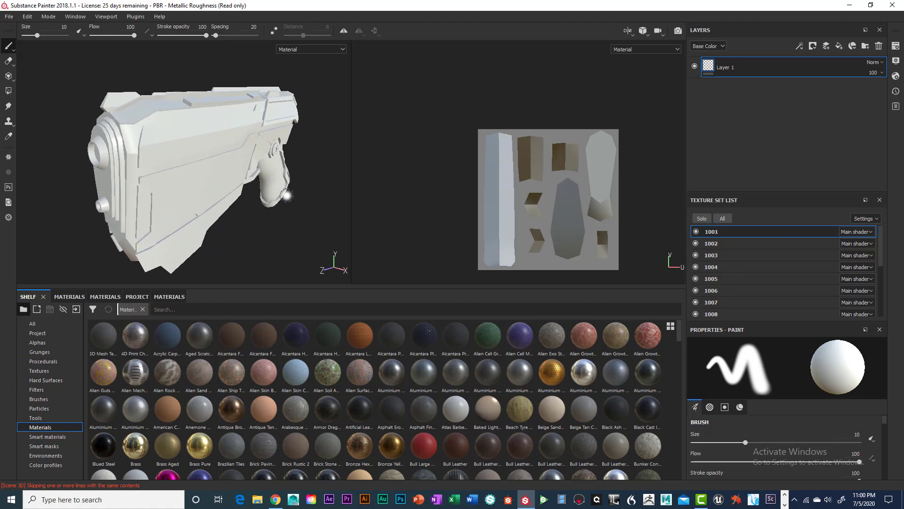
left_click_drag(303, 203, 287, 171, "alt")
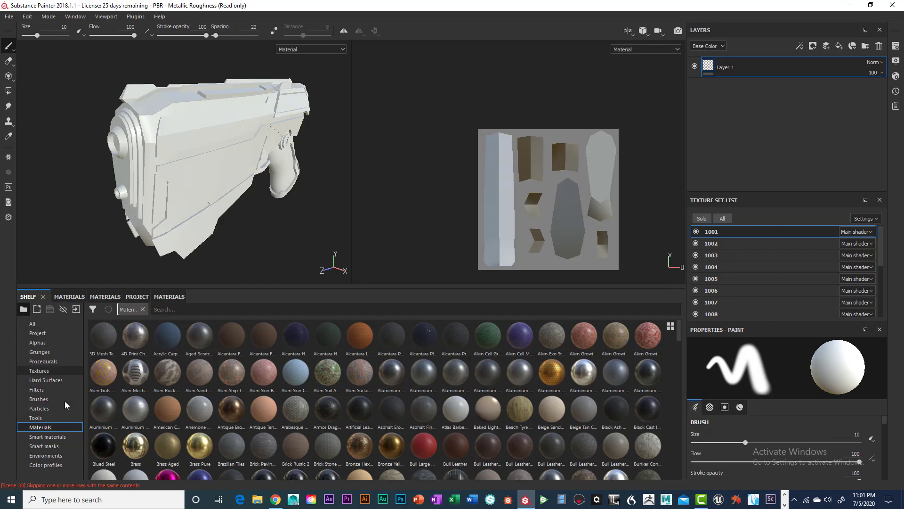
Show the smart materials collection in the shelf.
left_click(56, 445)
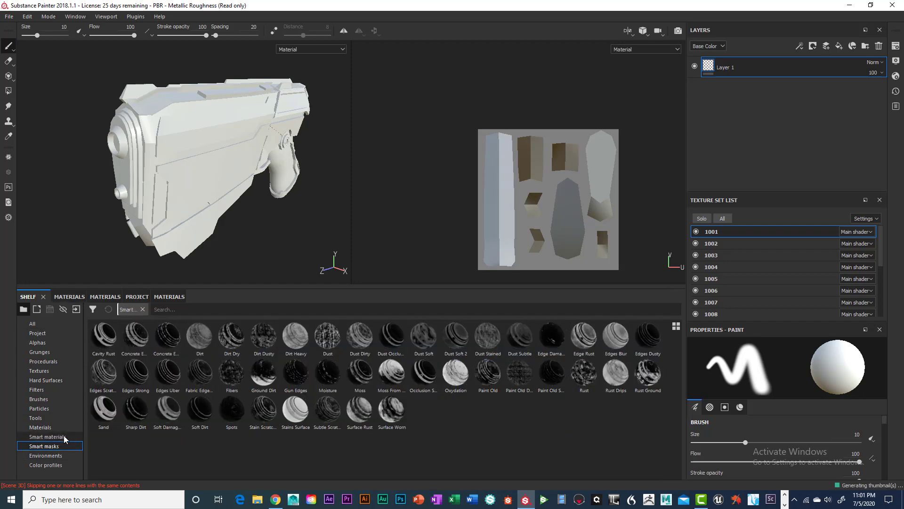
left_click(64, 437)
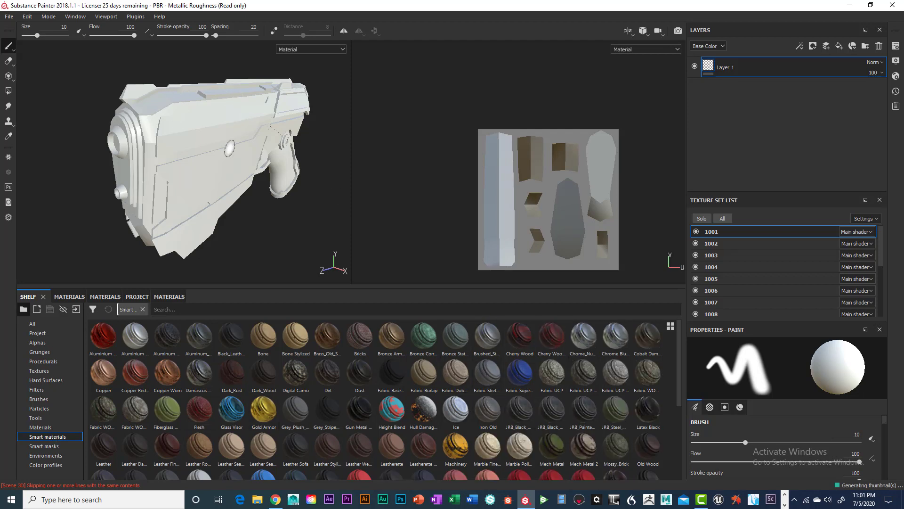
Open the mesh map baking options from the texture set settings of tile 1001.
left_click_drag(277, 200, 282, 188, "alt")
right_click_drag(283, 189, 318, 194, "alt")
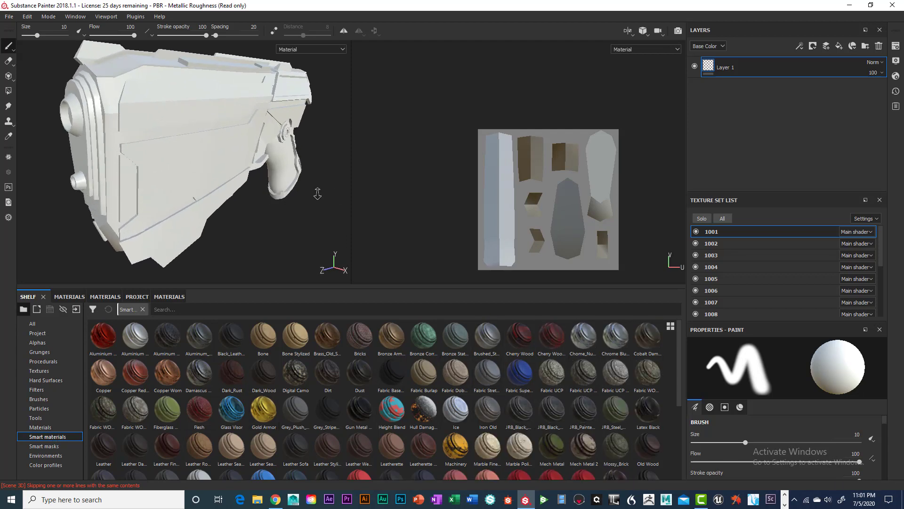
middle_click_drag(233, 163, 262, 175, "alt")
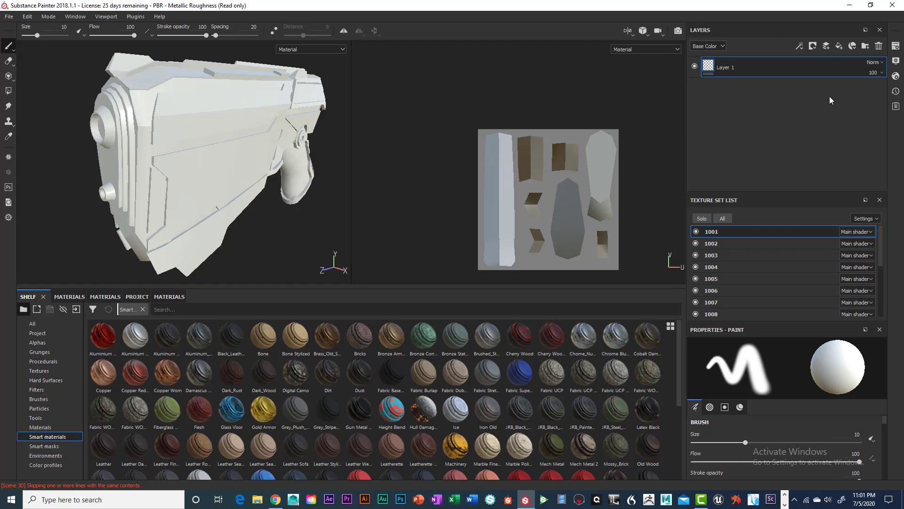
left_click(895, 49)
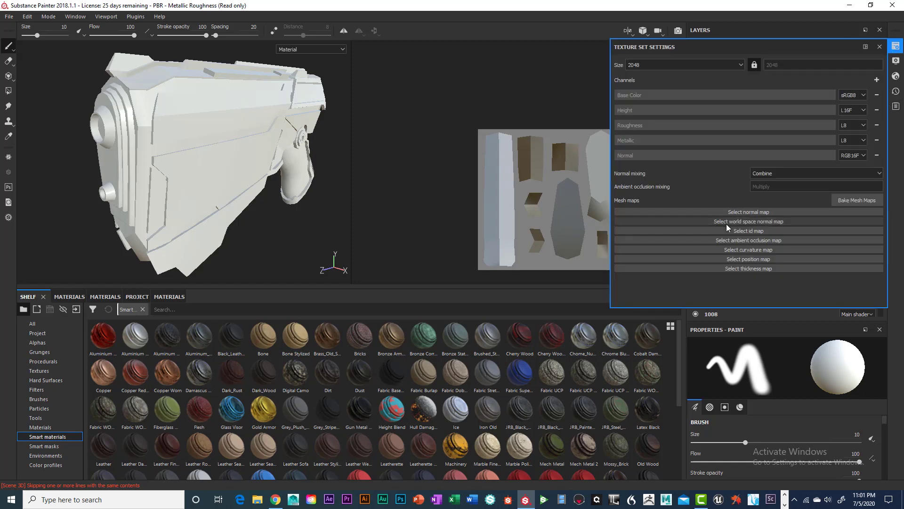
left_click_drag(747, 41, 489, 89)
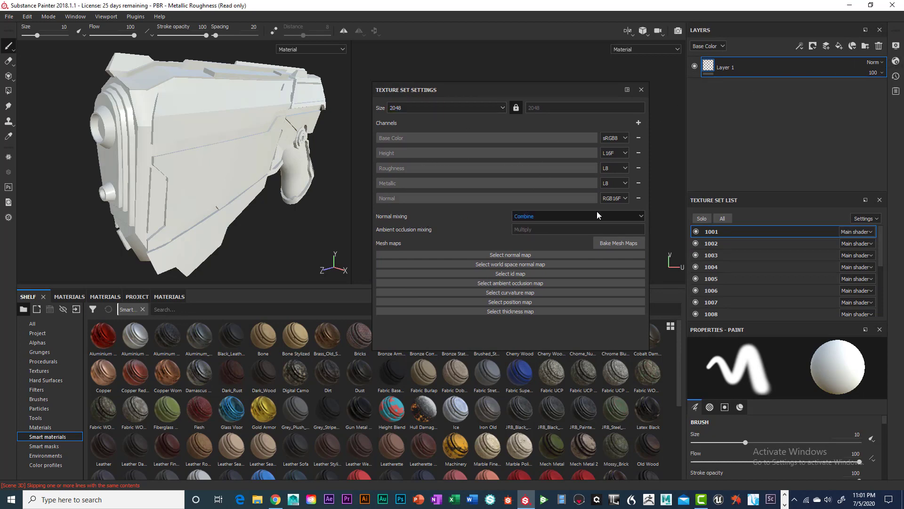
left_click(620, 243)
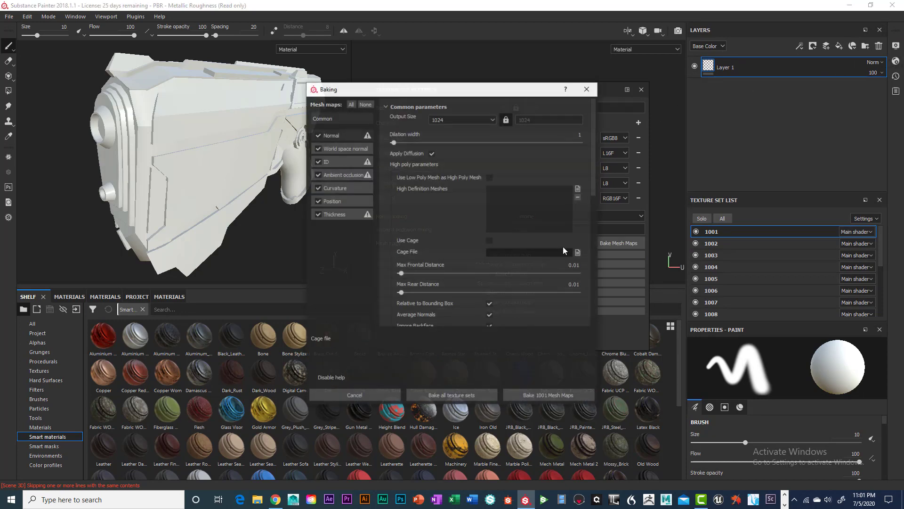
Limit the bake to the Normal and Curvature maps, excluding World space normal, ID, Ambient occlusion, Position and Thickness.
left_click(325, 162)
left_click(322, 149)
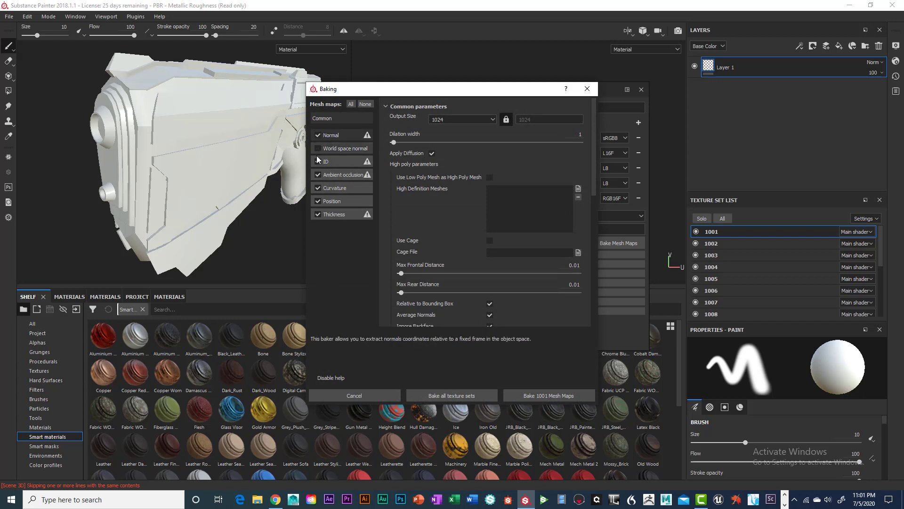
left_click(321, 175)
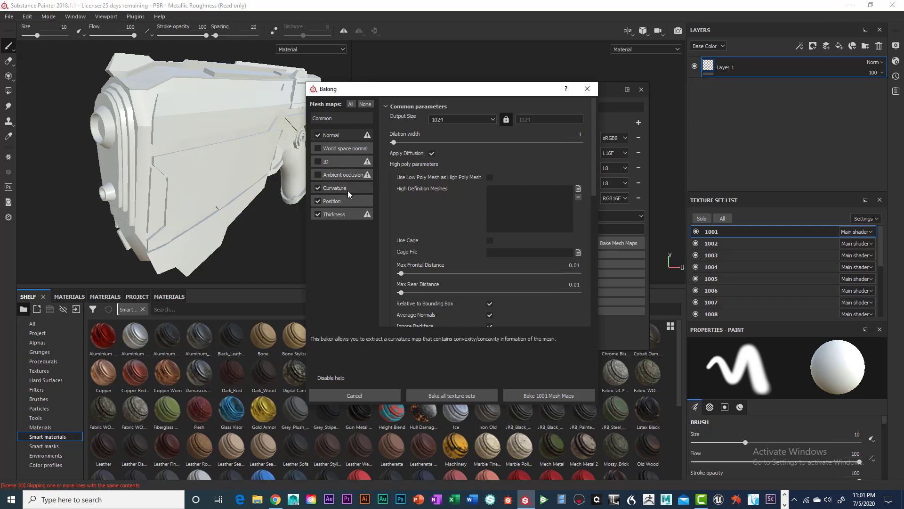
left_click(330, 200)
left_click(330, 215)
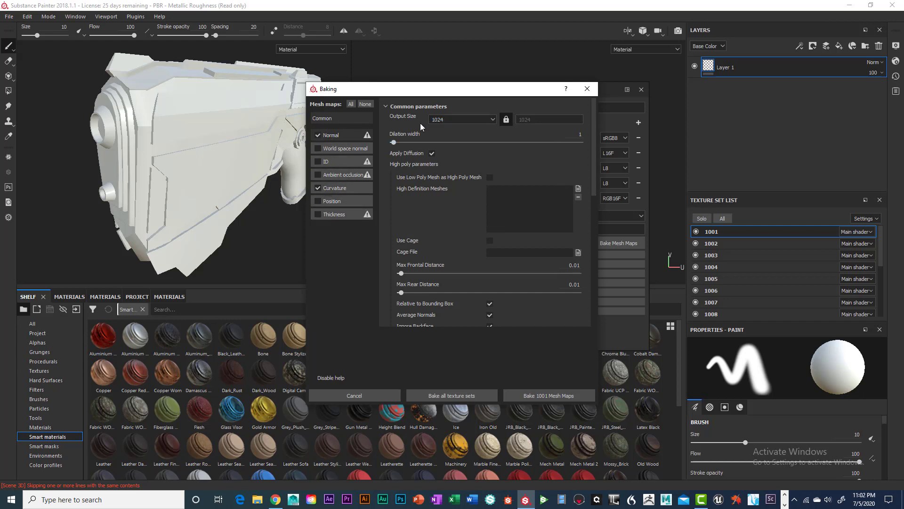
Set the bake output size to 2048, review the common parameters, and close the baking and texture set settings without baking.
left_click(488, 118)
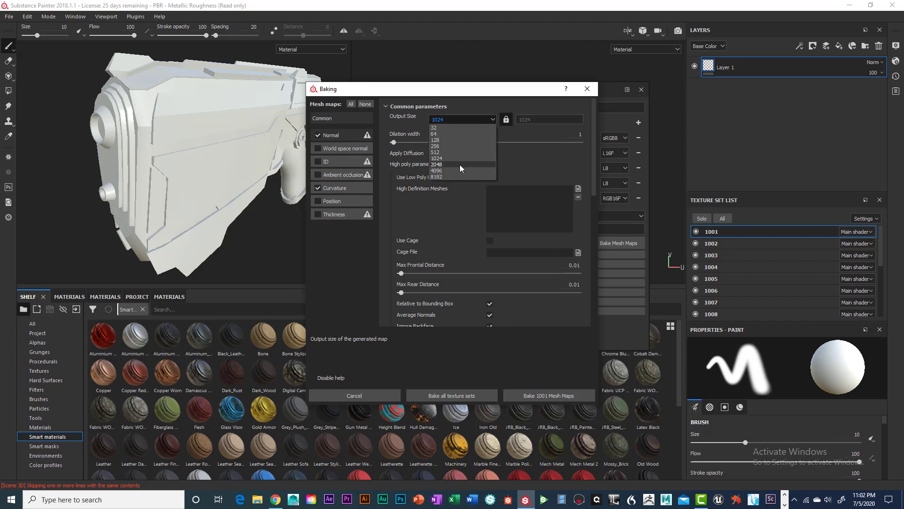
left_click(460, 164)
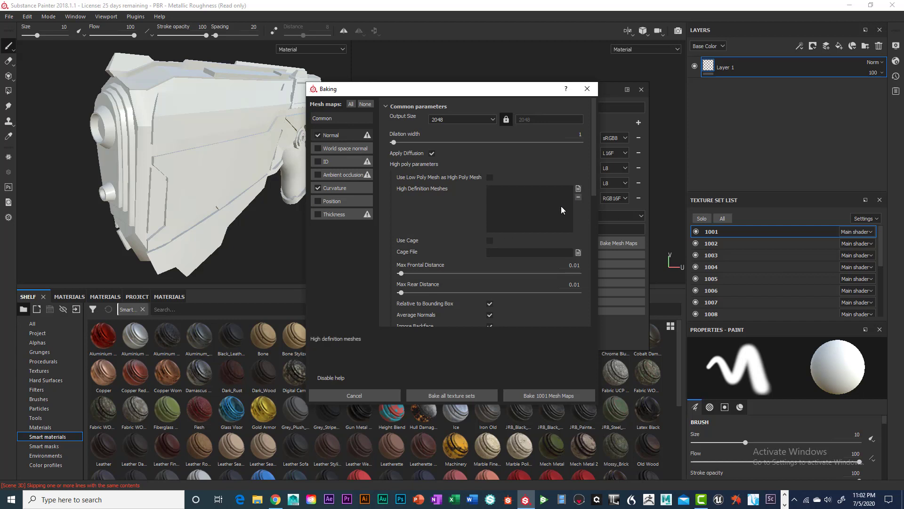
scroll(452, 306, "down", 3)
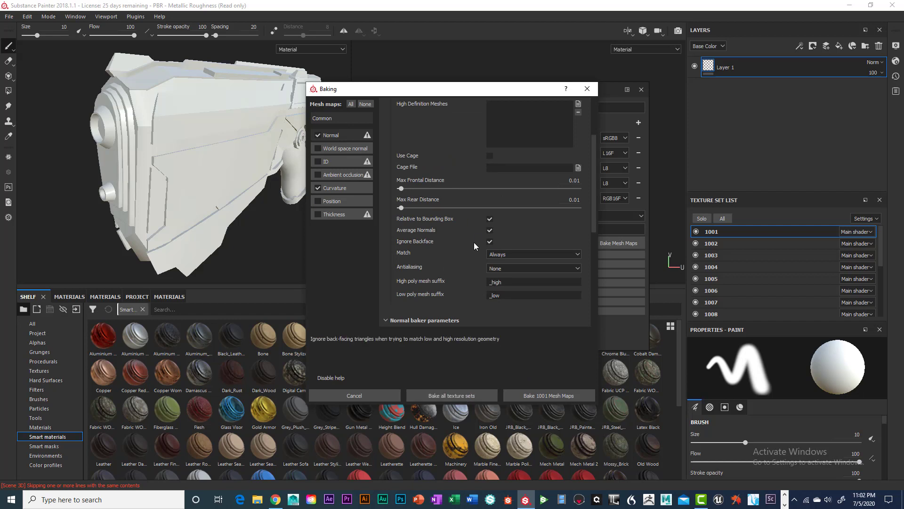
left_click(587, 89)
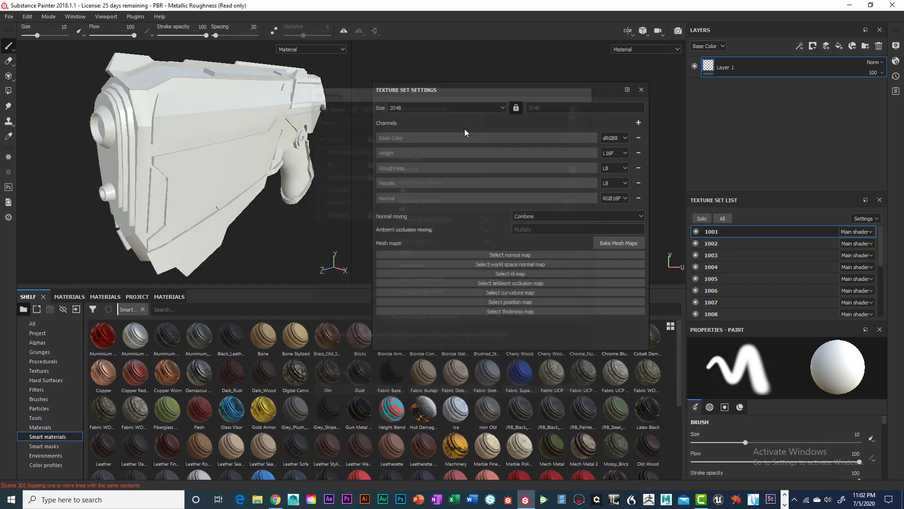
left_click(641, 90)
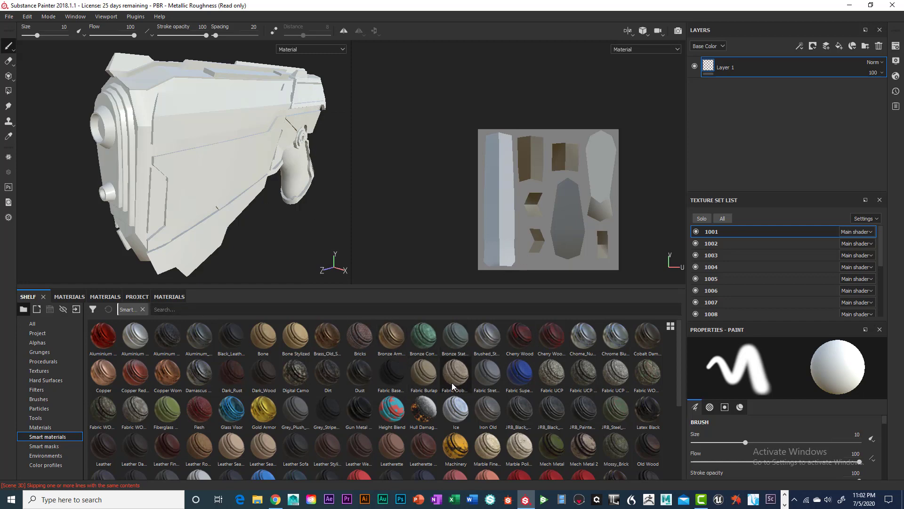
Add Painted_Steel.spsm from the Desktop to the list of resources to import.
scroll(451, 383, "down", 3)
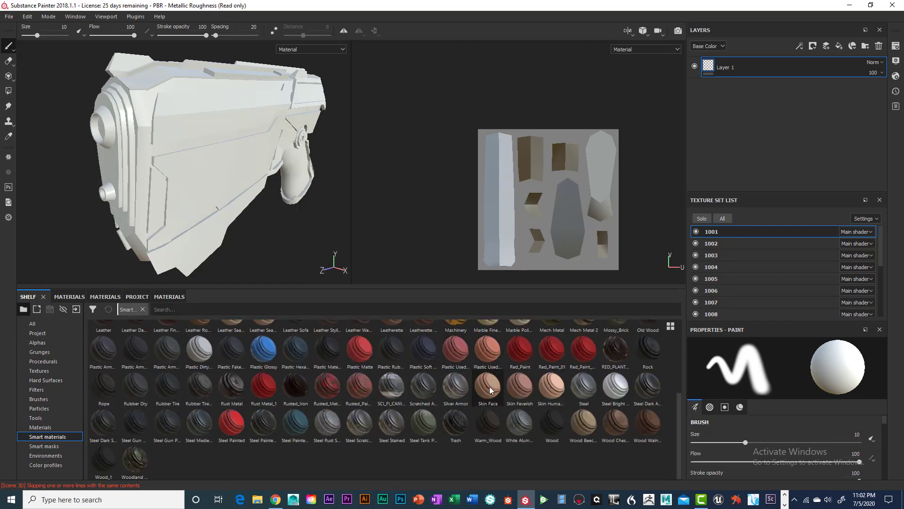
scroll(490, 387, "up", 3)
scroll(480, 381, "down", 3)
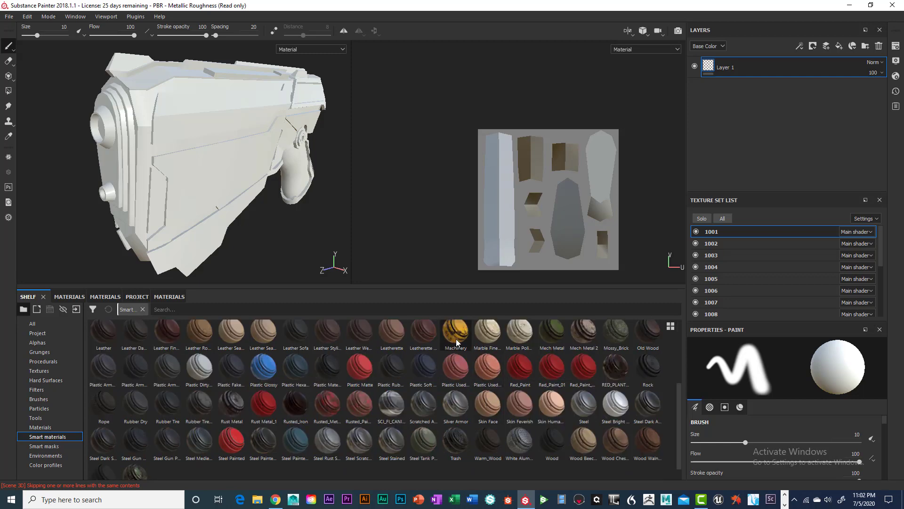
scroll(458, 346, "up", 3)
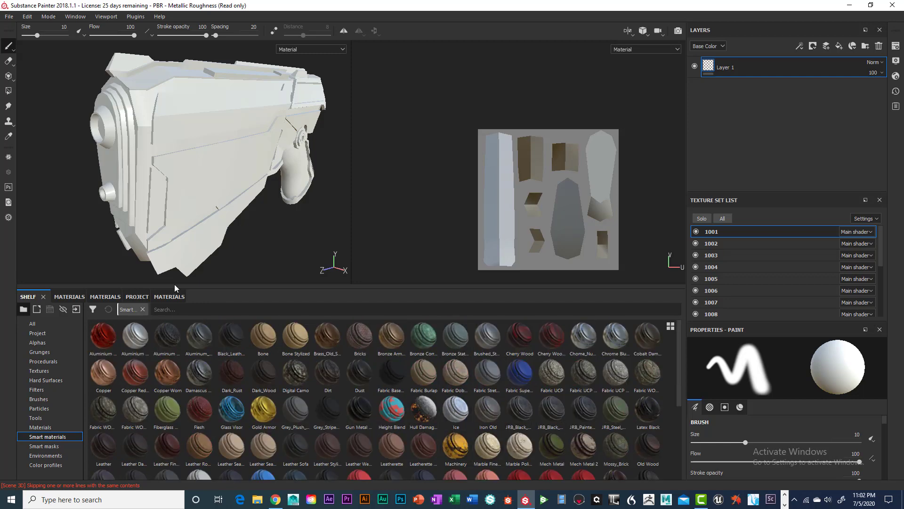
left_click(77, 310)
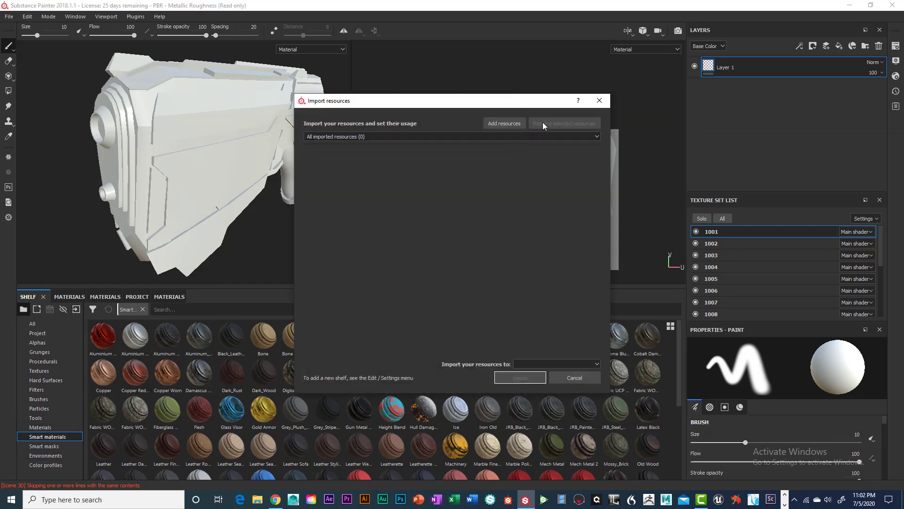
left_click(517, 124)
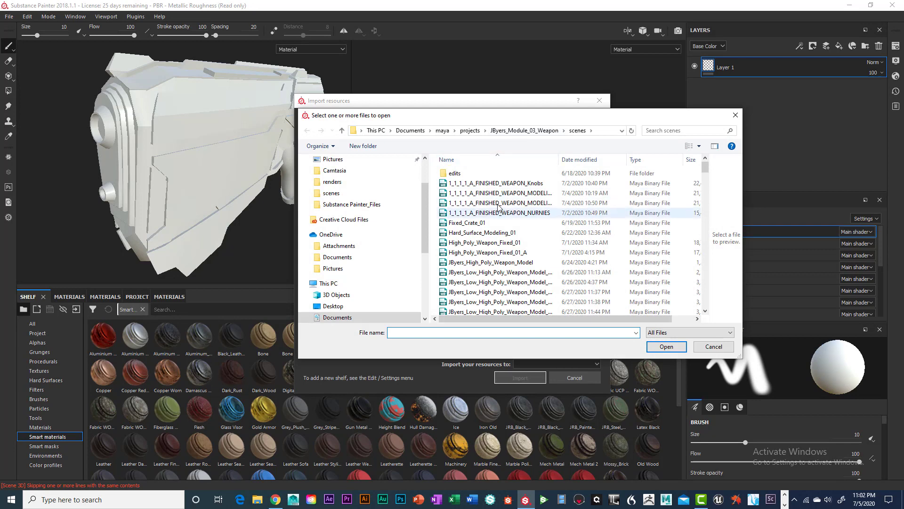
scroll(350, 283, "down", 1)
left_click(334, 283)
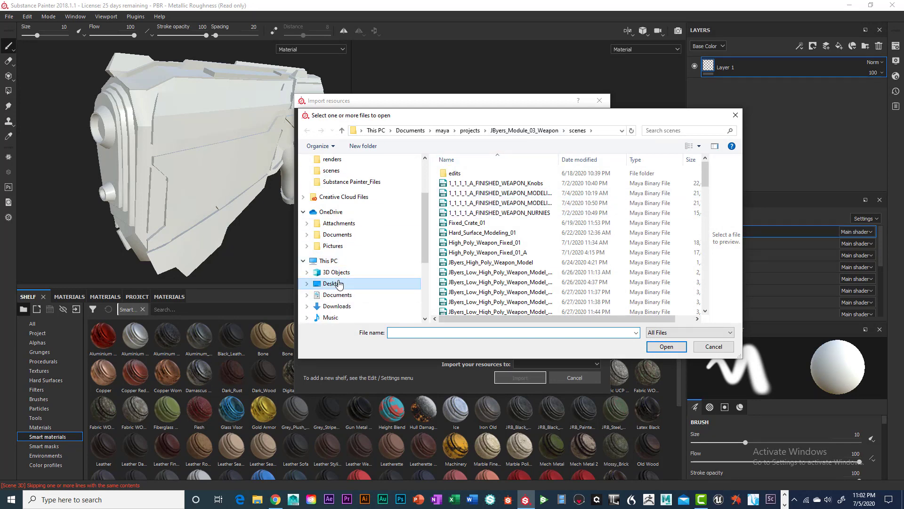
scroll(578, 205, "down", 5)
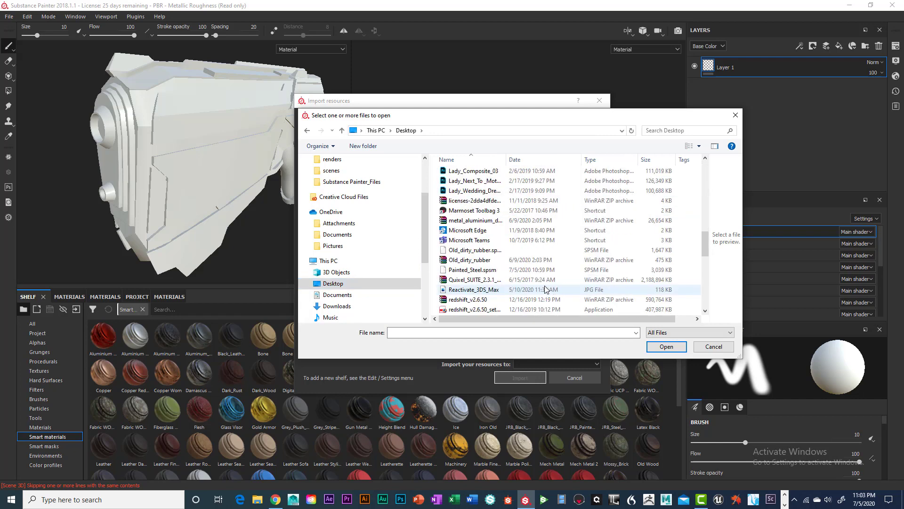
left_click(479, 270)
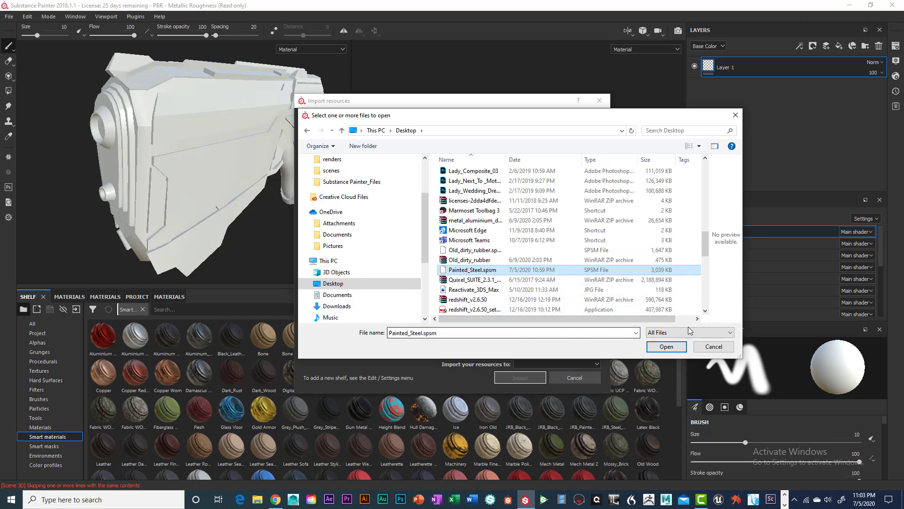
left_click(673, 347)
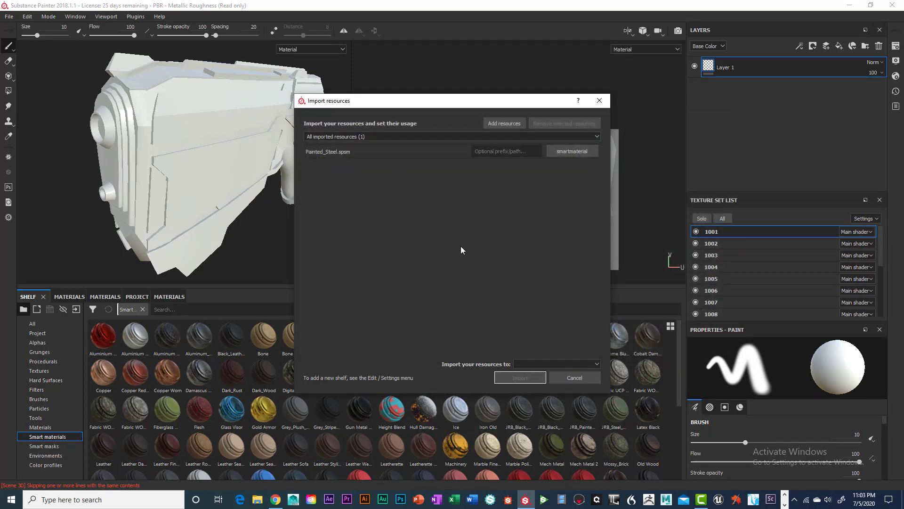
Import Painted_Steel as a smart material into the permanent shelf 'shelf' and preview it among the smart materials.
left_click(576, 154)
left_click(594, 363)
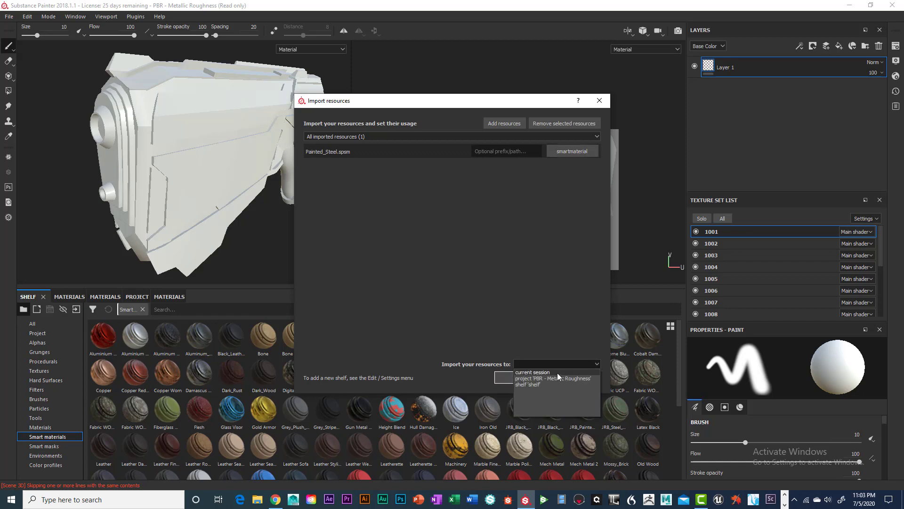
left_click(535, 385)
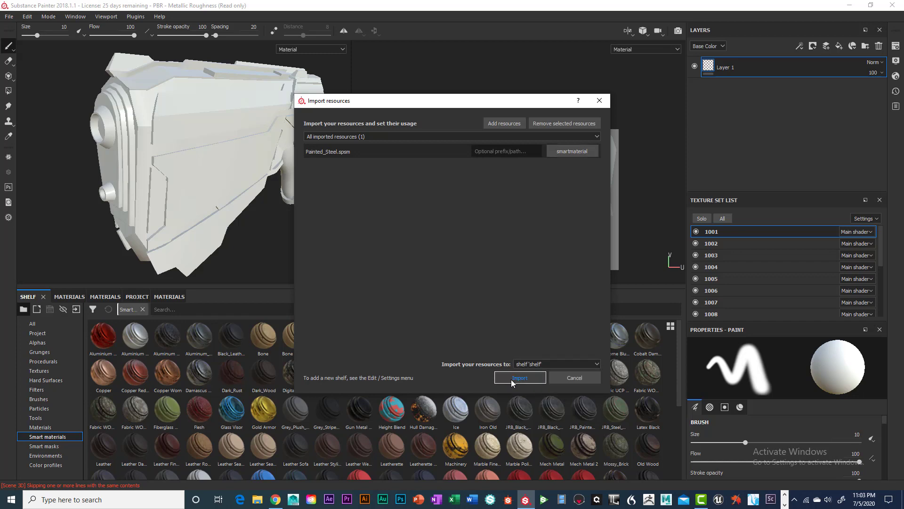
left_click(519, 379)
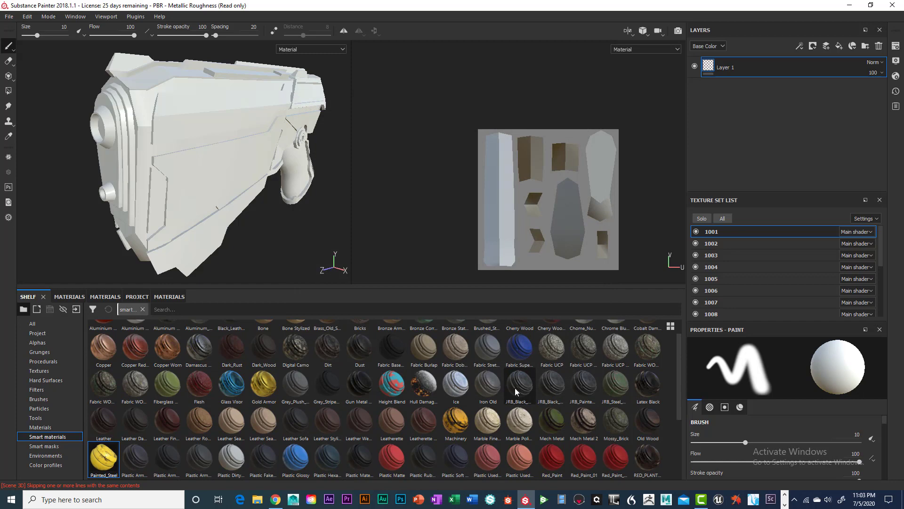
scroll(128, 439, "down", 3)
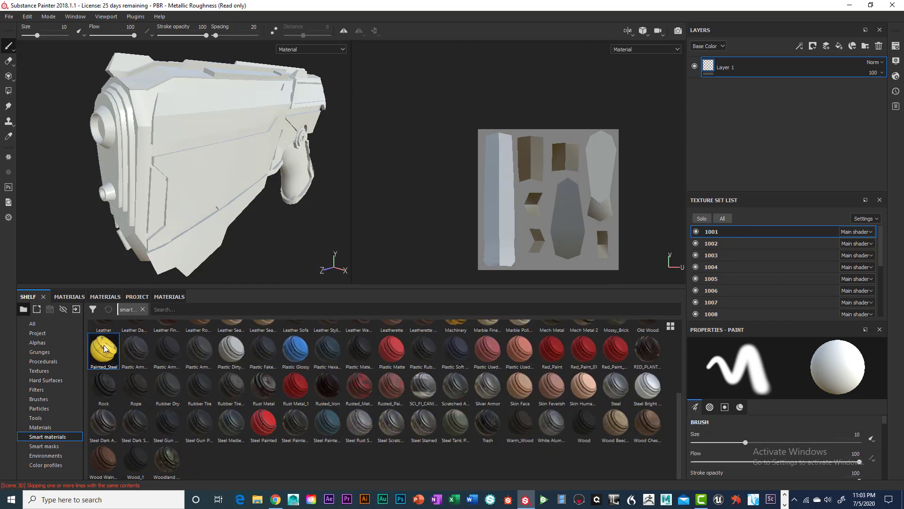
mouse_move(105, 347)
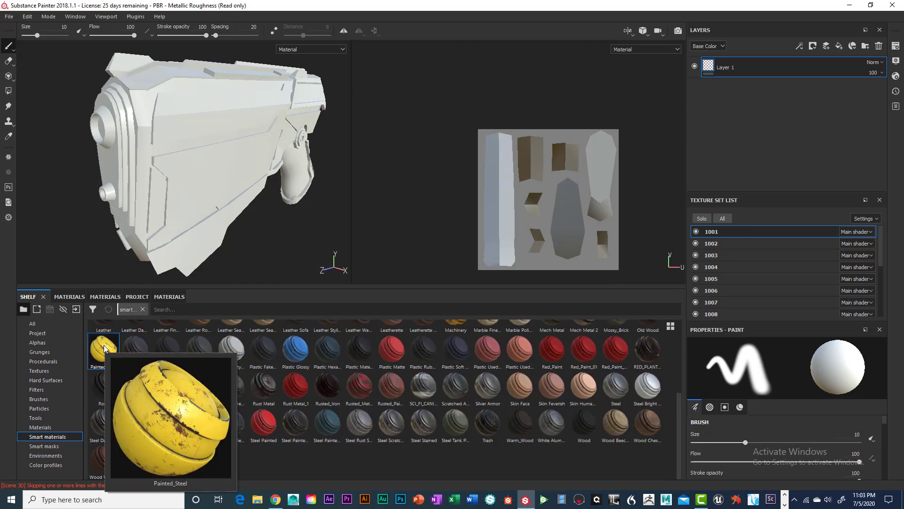